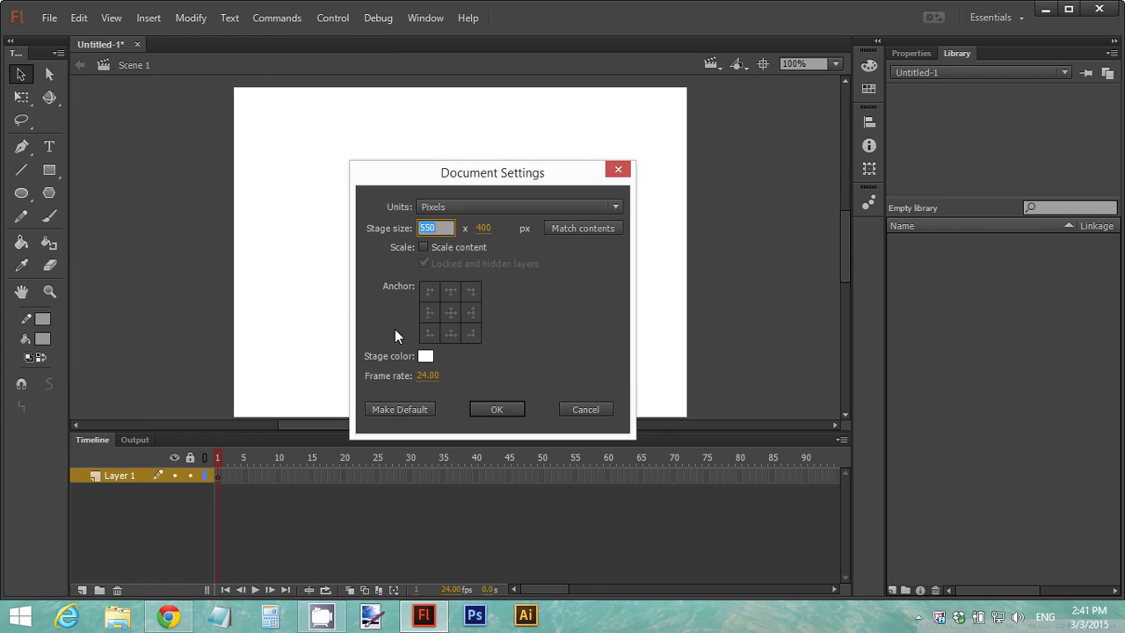
Step: Set the document's stage size to 256 x 256 px
{"action": "type", "text": "256"}
{"action": "key", "text": "Tab"}
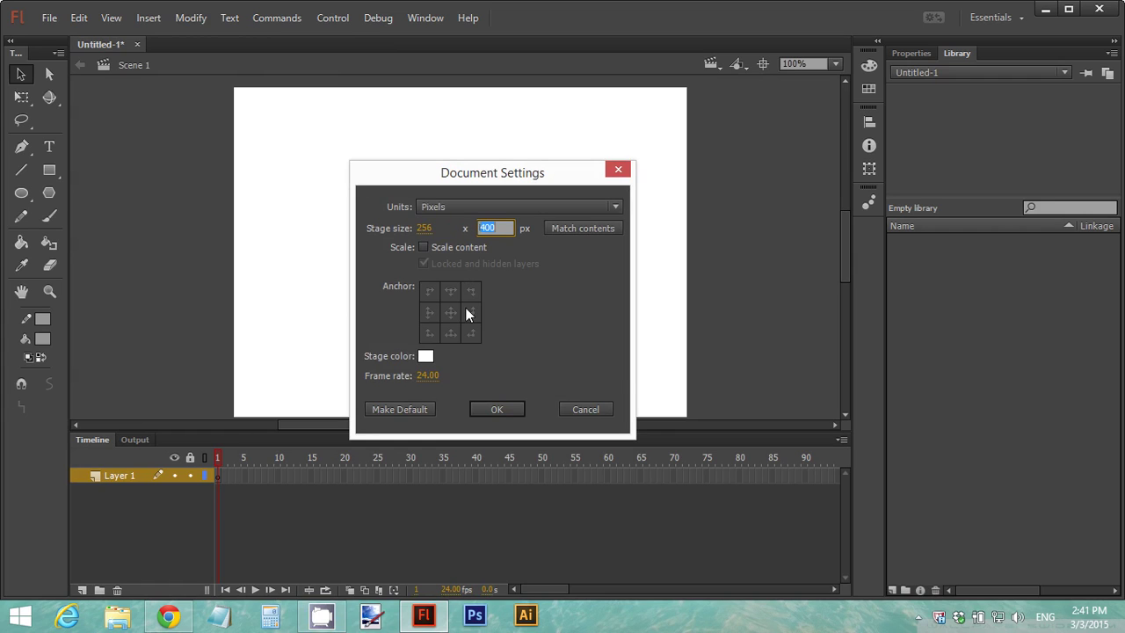
{"action": "type", "text": "256"}
{"action": "left_click_drag", "start_coordinate": [420, 177], "coordinate": [410, 203]}
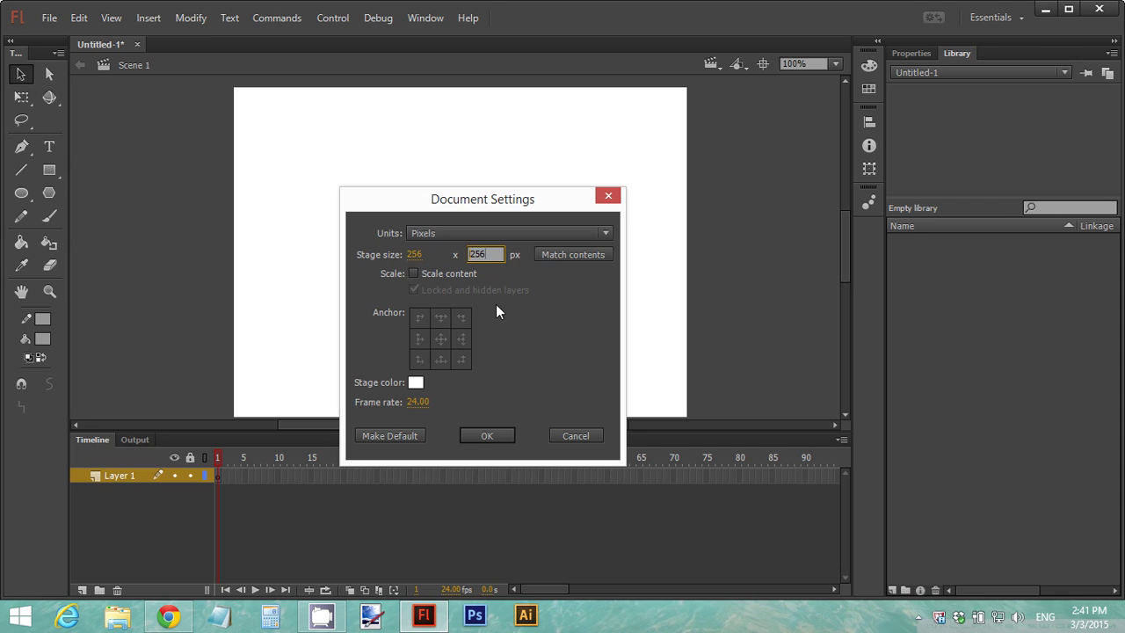
{"action": "left_click", "coordinate": [502, 435]}
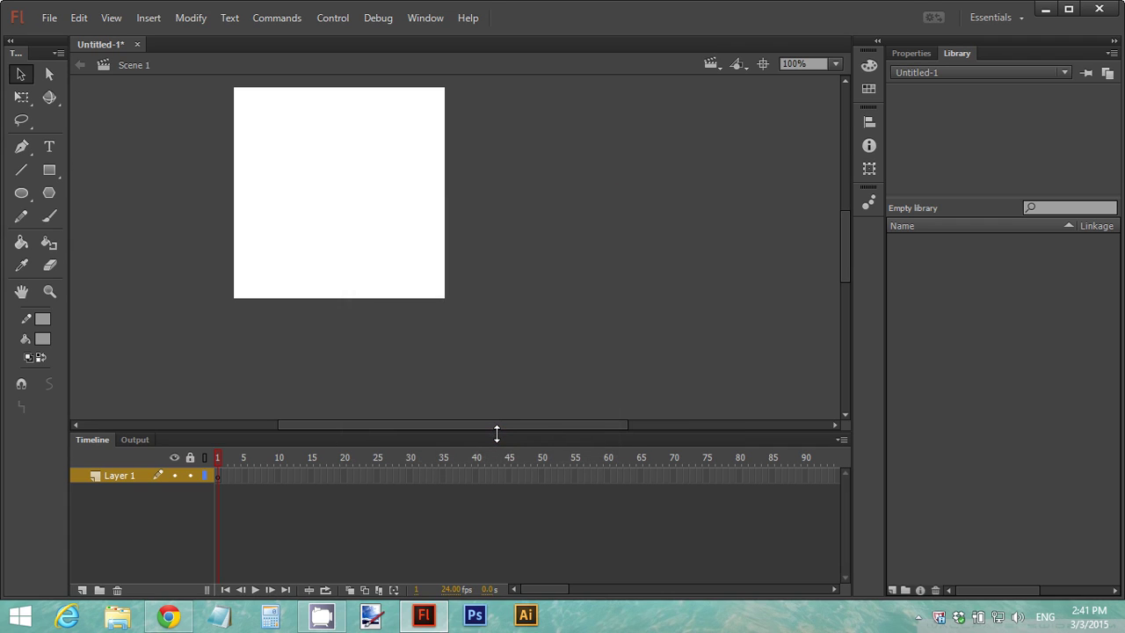
Step: Open FlyAnimationComplete as an external library and place its window beside the stage
{"action": "left_click_drag", "start_coordinate": [500, 424], "coordinate": [474, 426]}
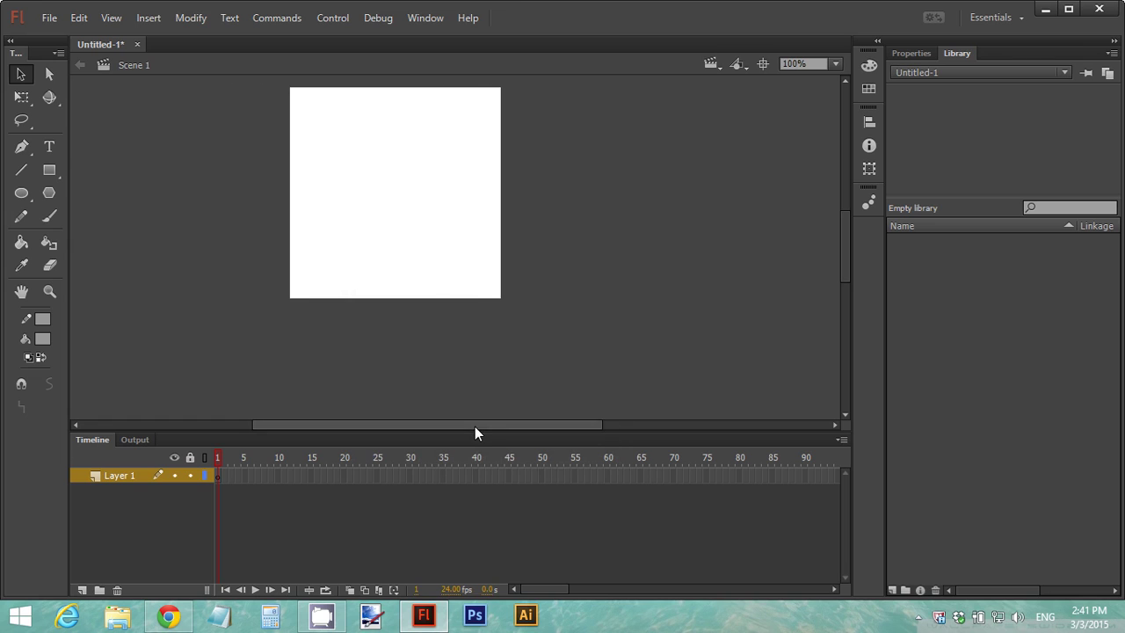
{"action": "left_click_drag", "start_coordinate": [843, 240], "coordinate": [846, 223]}
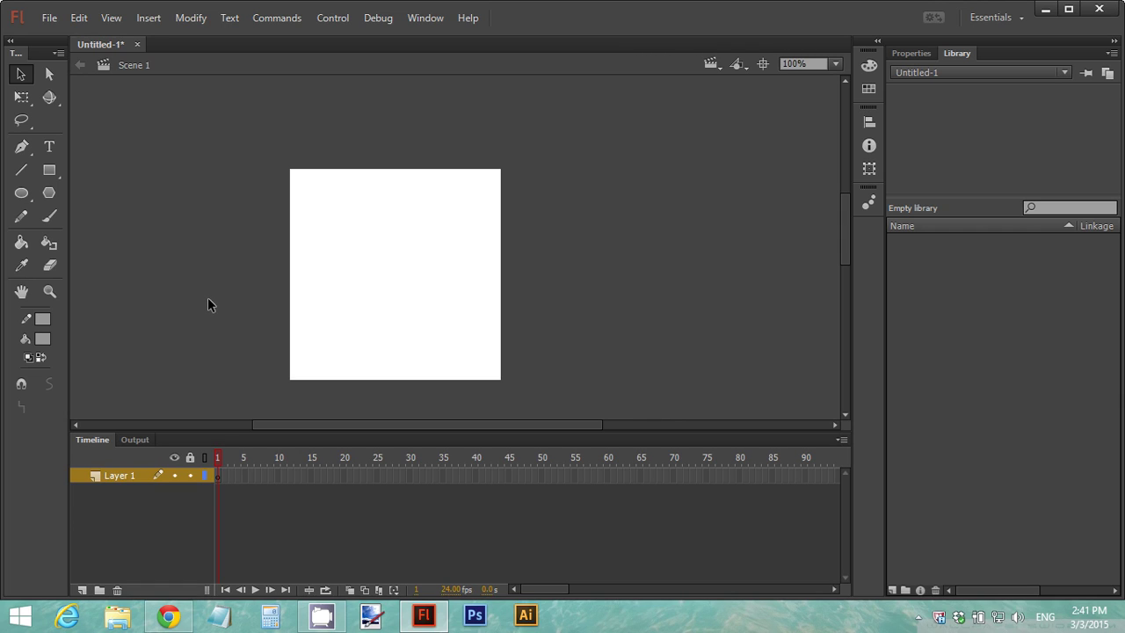
{"action": "left_click", "coordinate": [48, 18]}
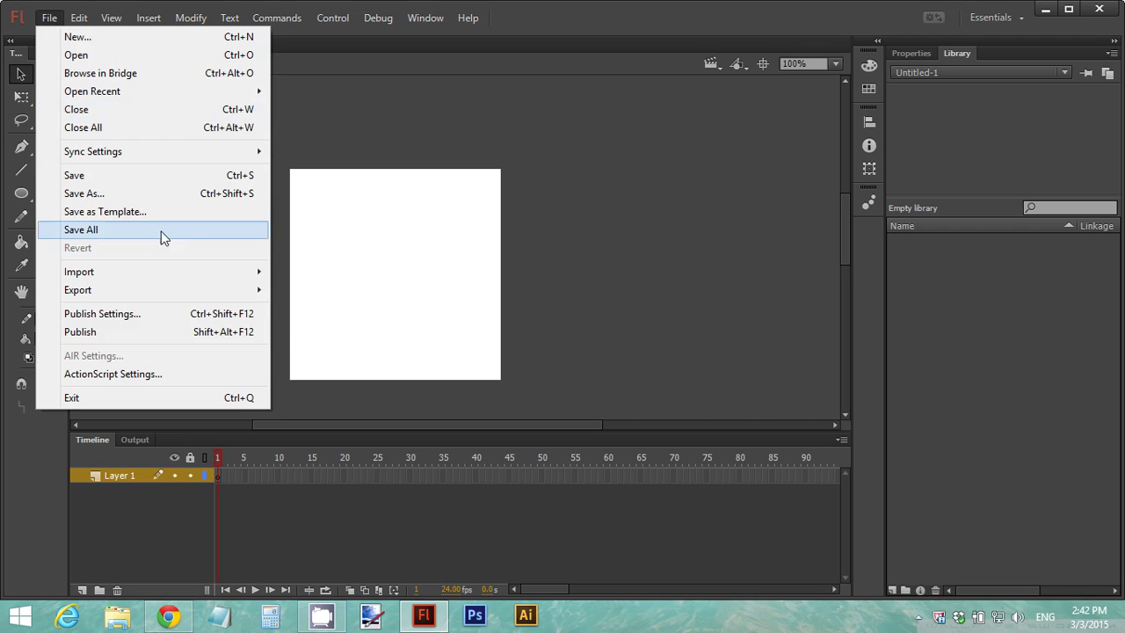
{"action": "mouse_move", "coordinate": [222, 276]}
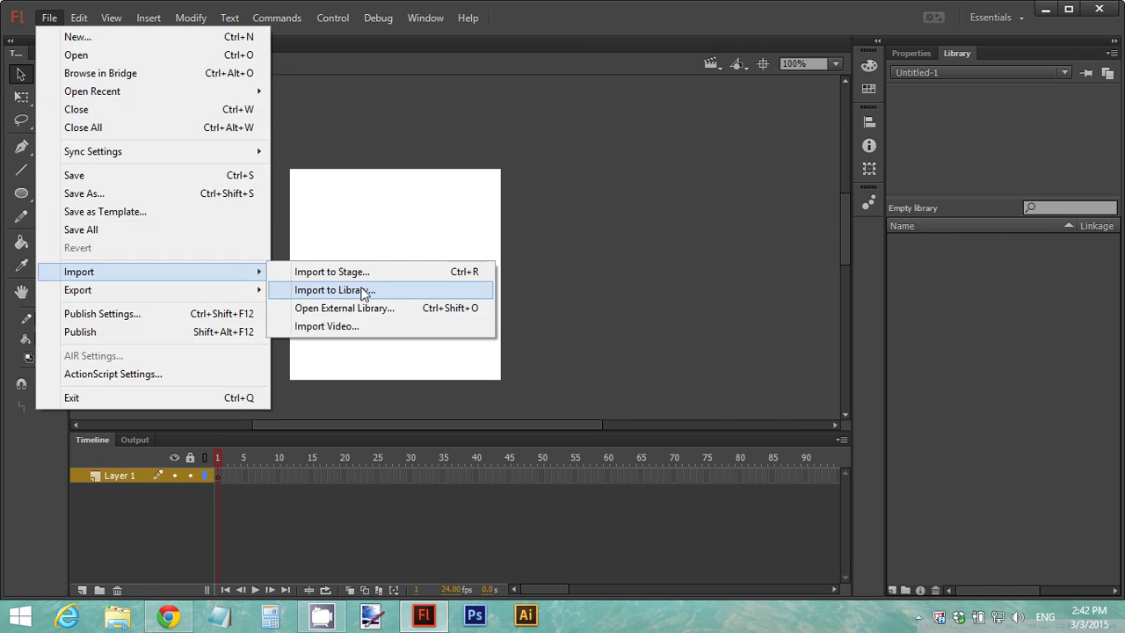
{"action": "left_click", "coordinate": [406, 310]}
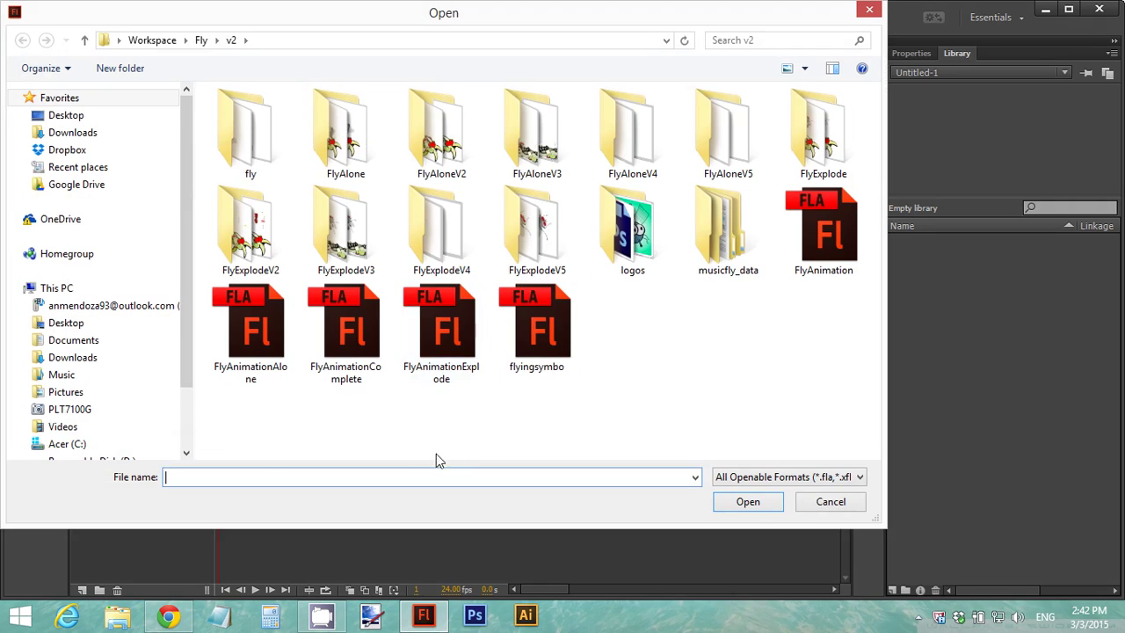
{"action": "double_click", "coordinate": [347, 327]}
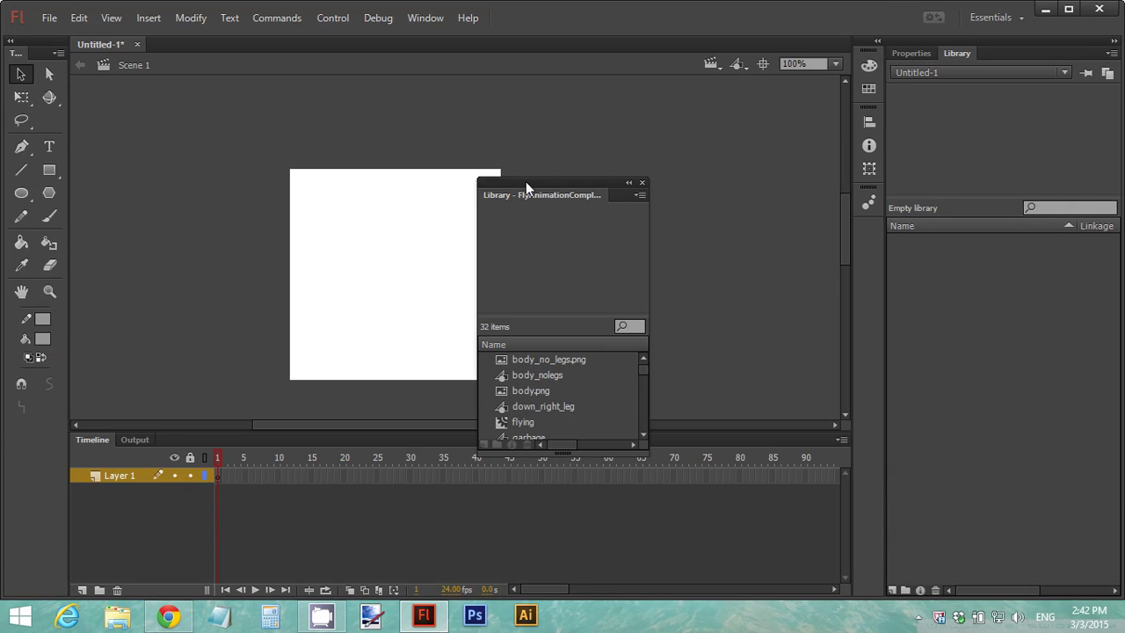
{"action": "left_click_drag", "start_coordinate": [526, 181], "coordinate": [700, 160]}
Step: Place body.png, wing1tran.png and wing2tran.png from the external library on the stage, and close that library
{"action": "left_click", "coordinate": [685, 369]}
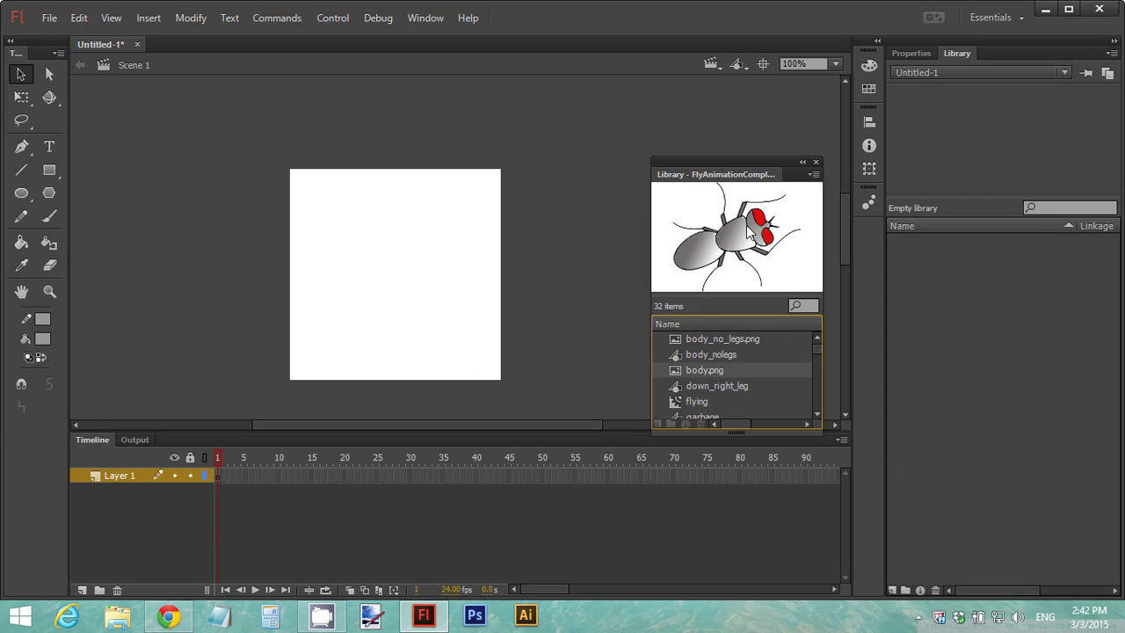
{"action": "left_click_drag", "start_coordinate": [749, 236], "coordinate": [384, 266]}
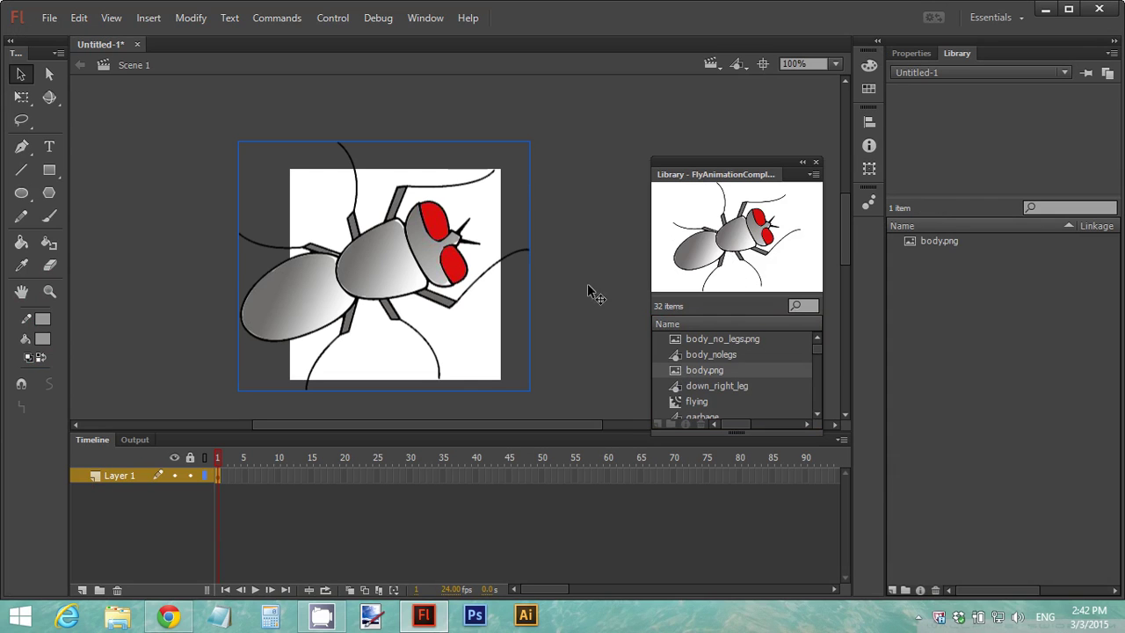
{"action": "left_click_drag", "start_coordinate": [818, 349], "coordinate": [817, 413]}
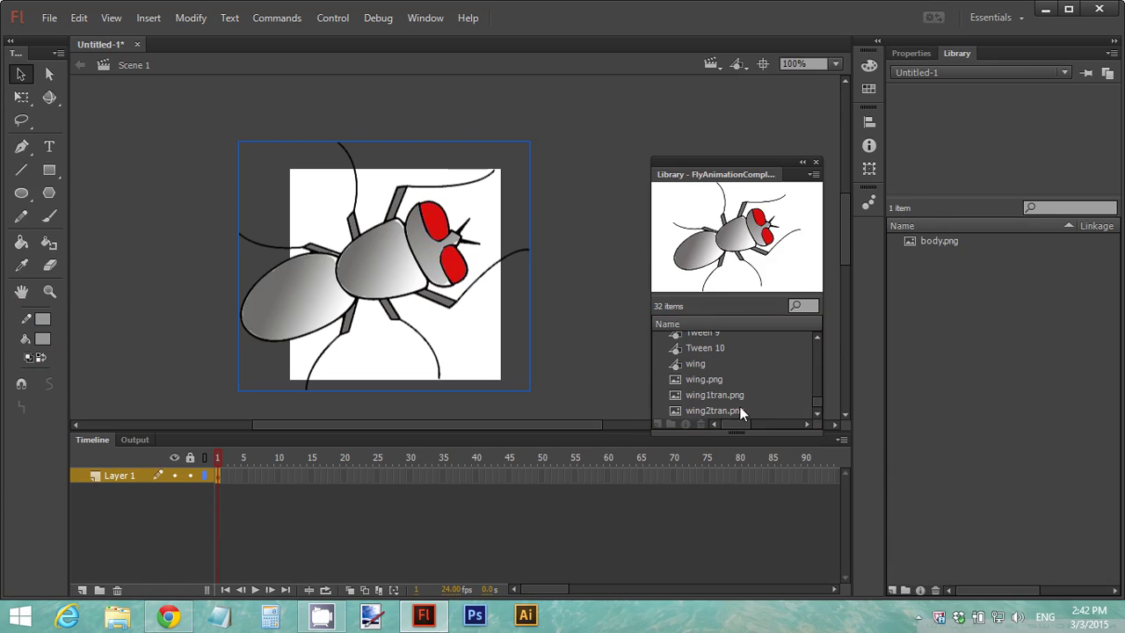
{"action": "left_click", "coordinate": [716, 396]}
{"action": "left_click_drag", "start_coordinate": [761, 209], "coordinate": [386, 252]}
{"action": "left_click", "coordinate": [704, 409]}
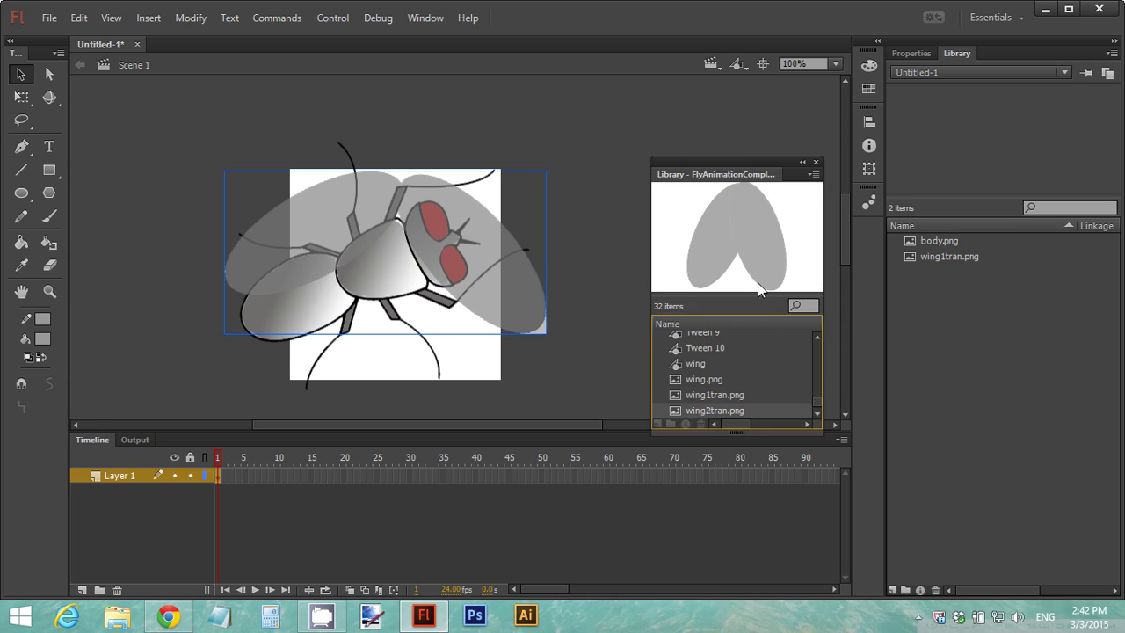
{"action": "left_click_drag", "start_coordinate": [631, 273], "coordinate": [397, 287]}
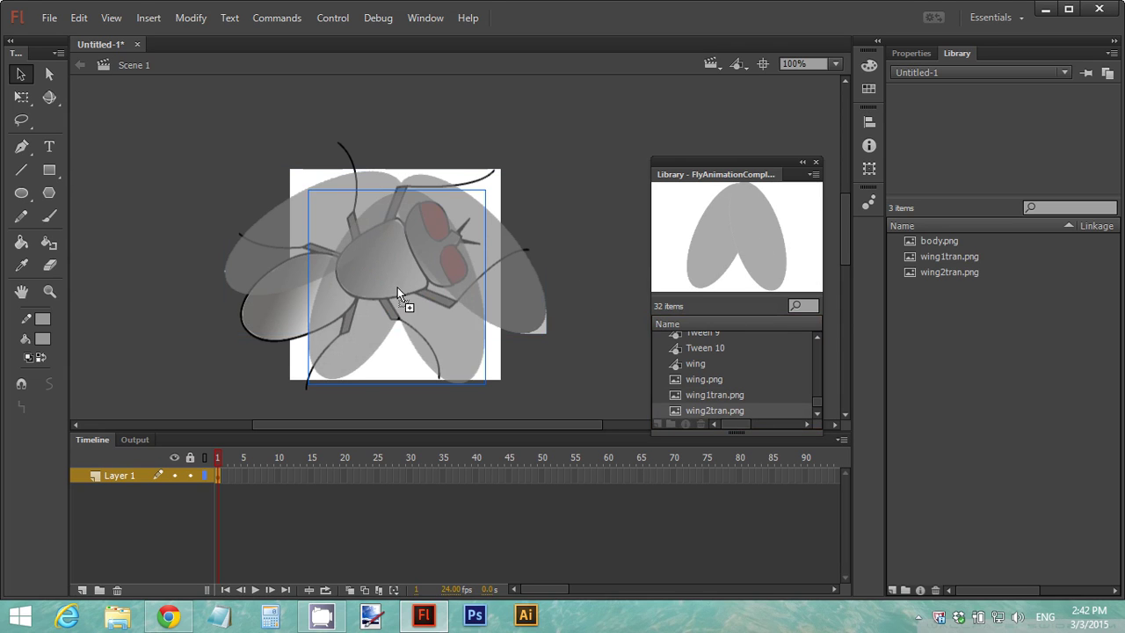
{"action": "left_click", "coordinate": [817, 162]}
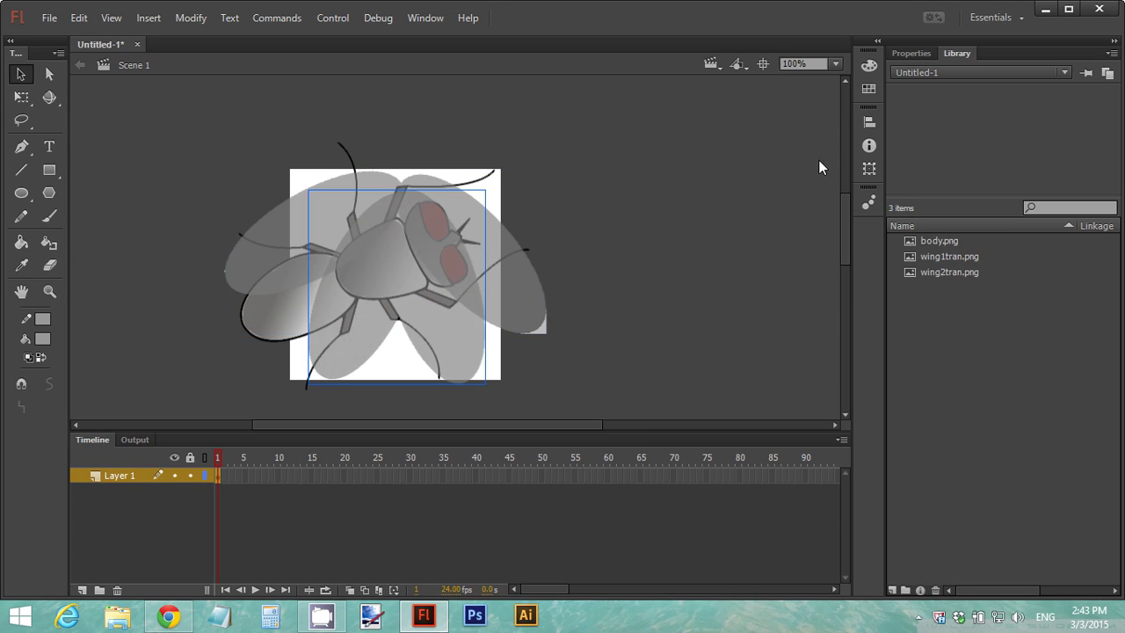
{"action": "left_click", "coordinate": [619, 315]}
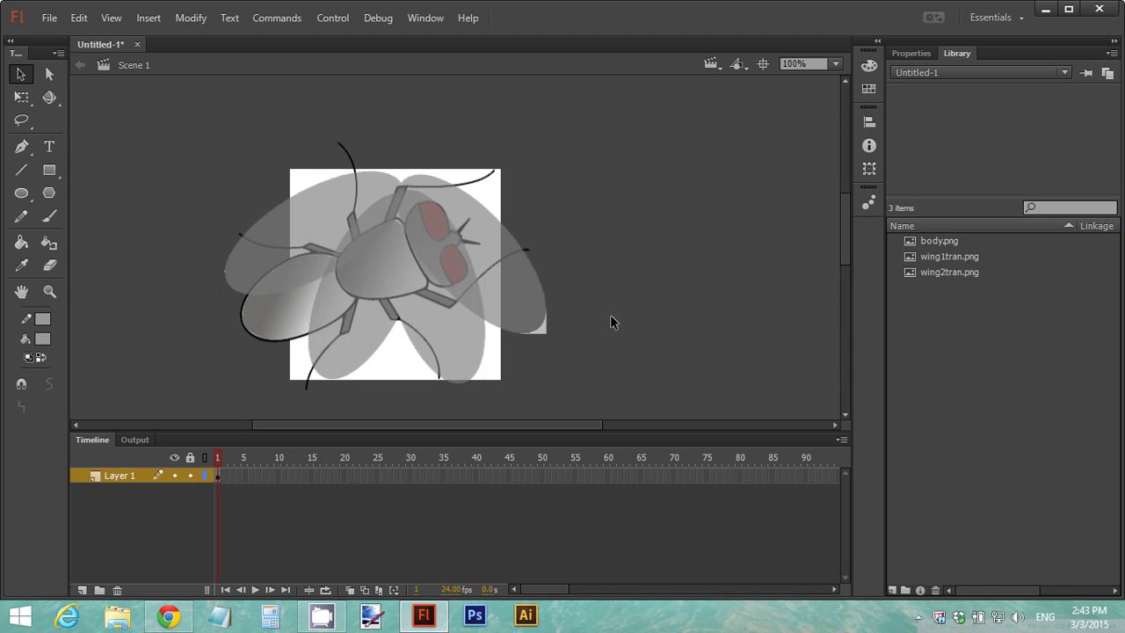
{"action": "left_click", "coordinate": [518, 304]}
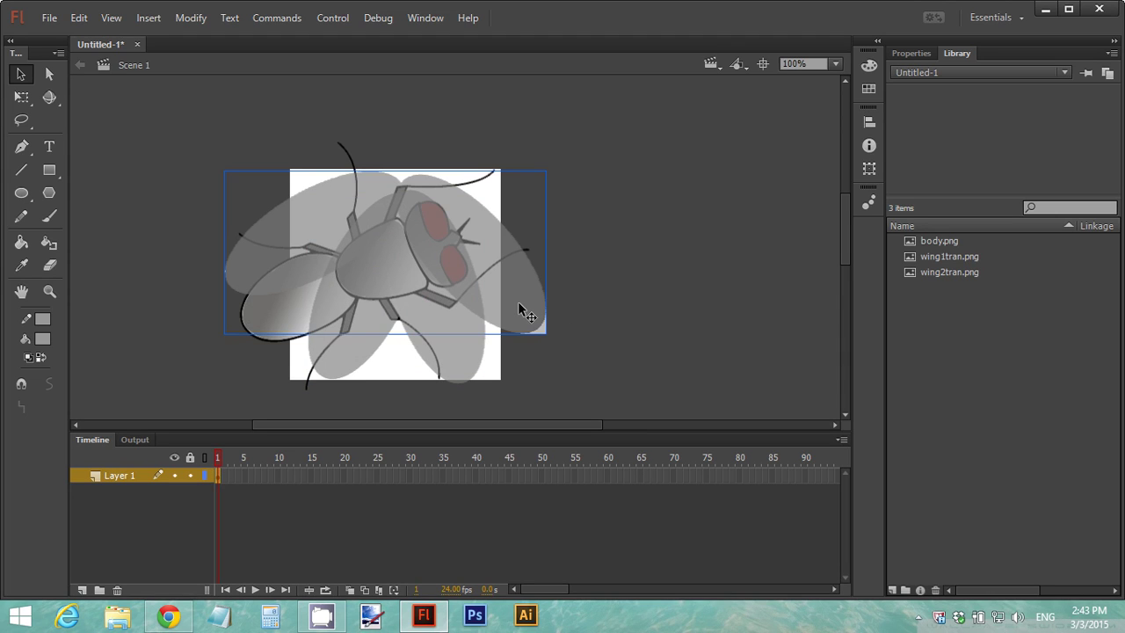
{"action": "left_click", "coordinate": [464, 353]}
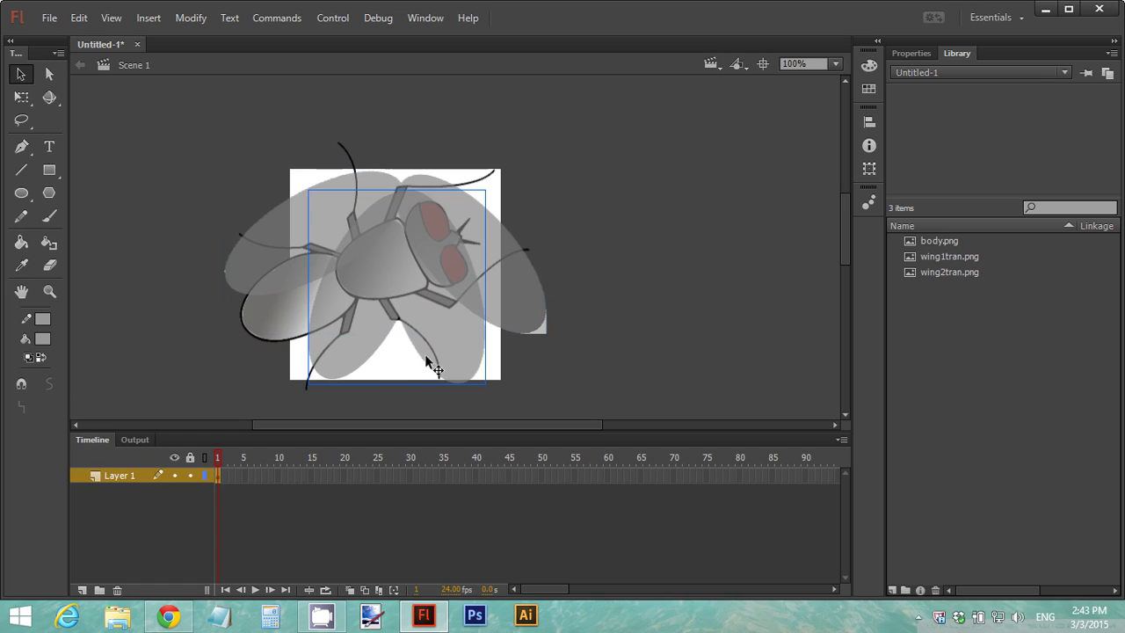
{"action": "left_click", "coordinate": [281, 321]}
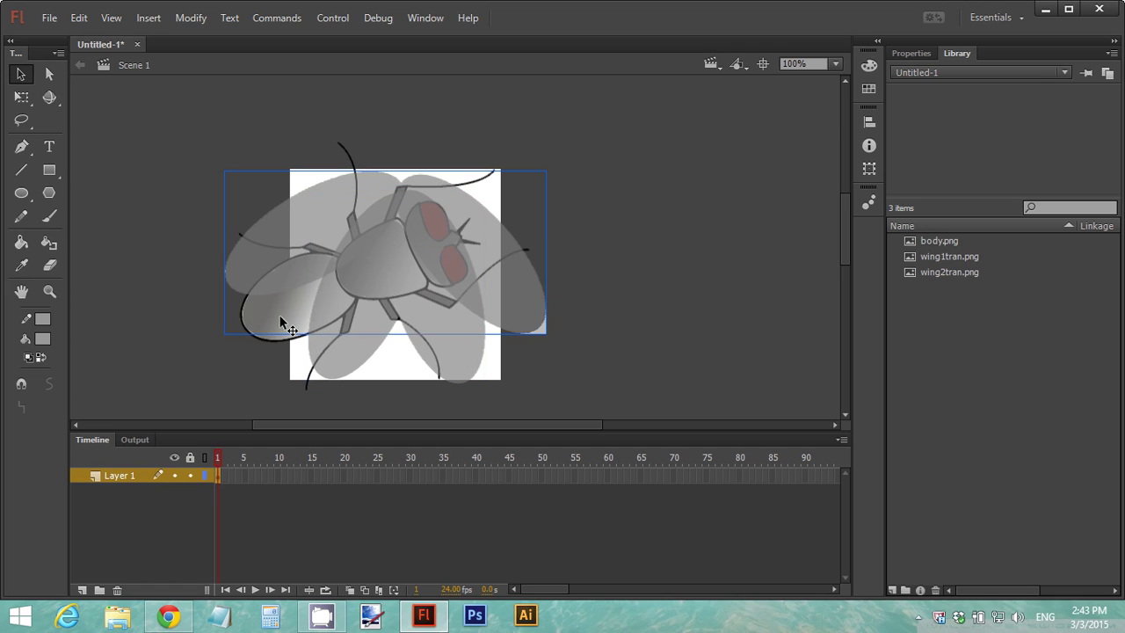
{"action": "left_click", "coordinate": [593, 343]}
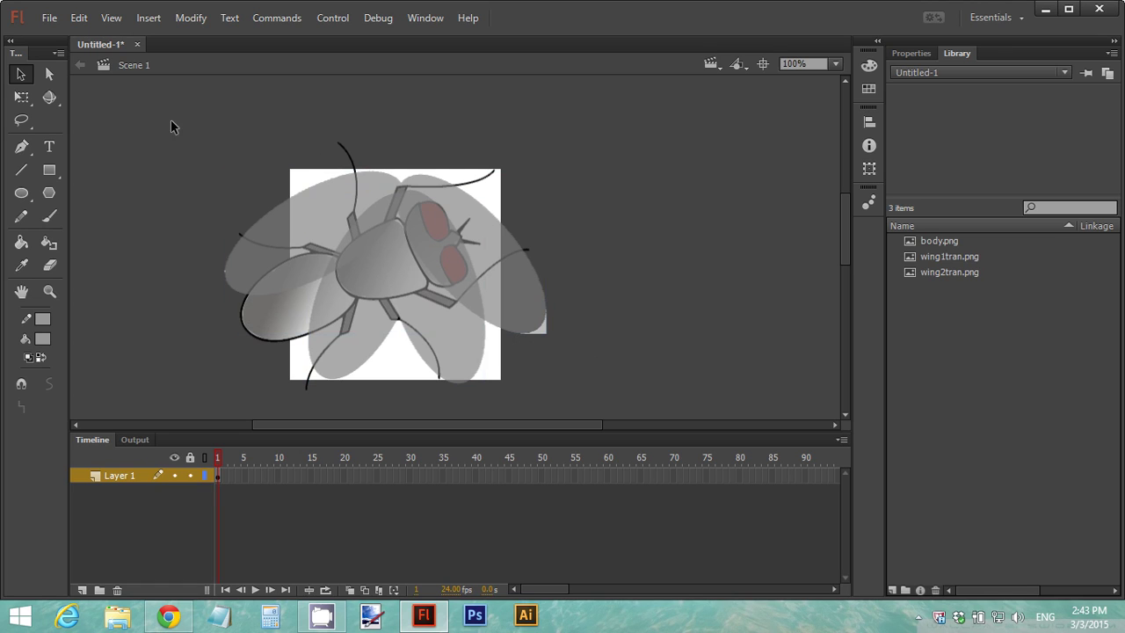
Step: Convert the body and both wing images together into a Movie Clip symbol named wings_moving
{"action": "left_click_drag", "start_coordinate": [171, 122], "coordinate": [639, 412]}
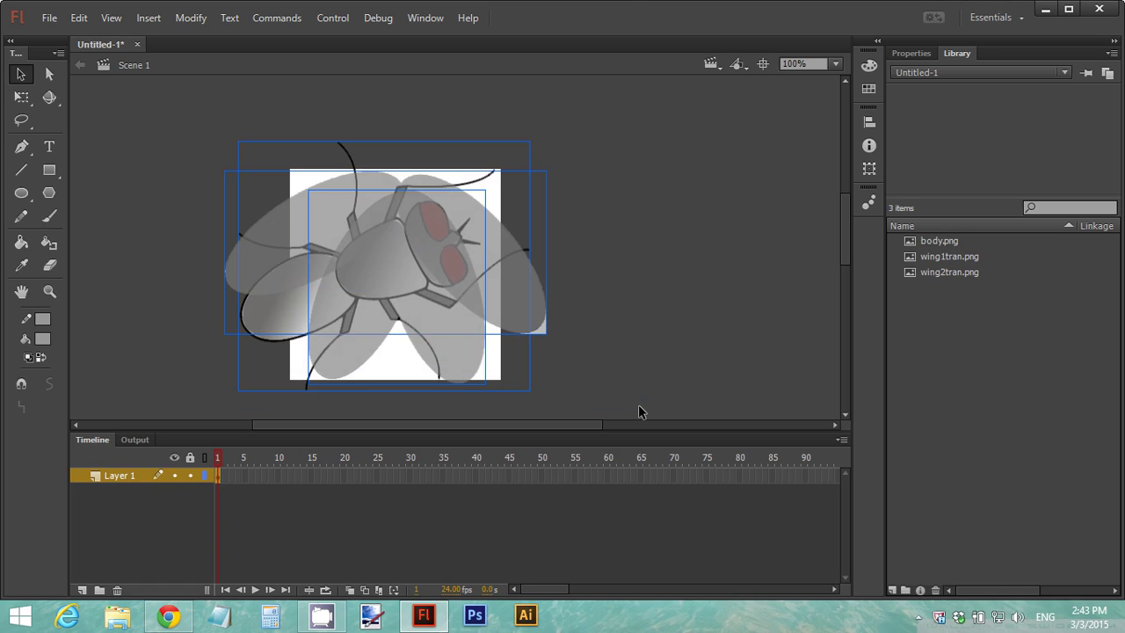
{"action": "left_click", "coordinate": [338, 22]}
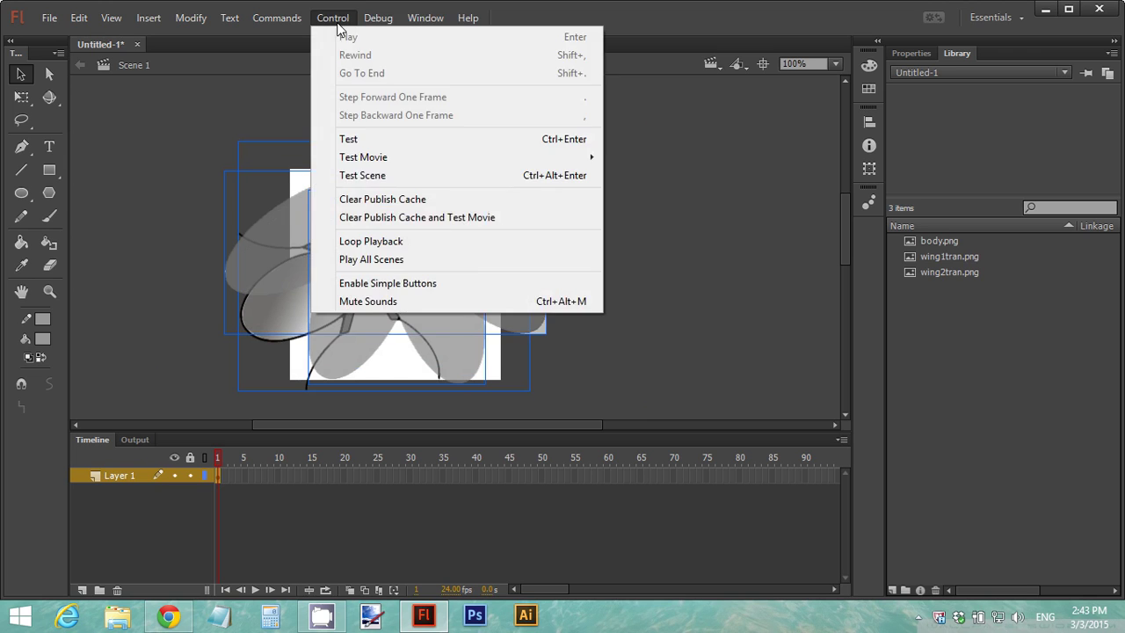
{"action": "mouse_move", "coordinate": [277, 21]}
{"action": "mouse_move", "coordinate": [333, 17]}
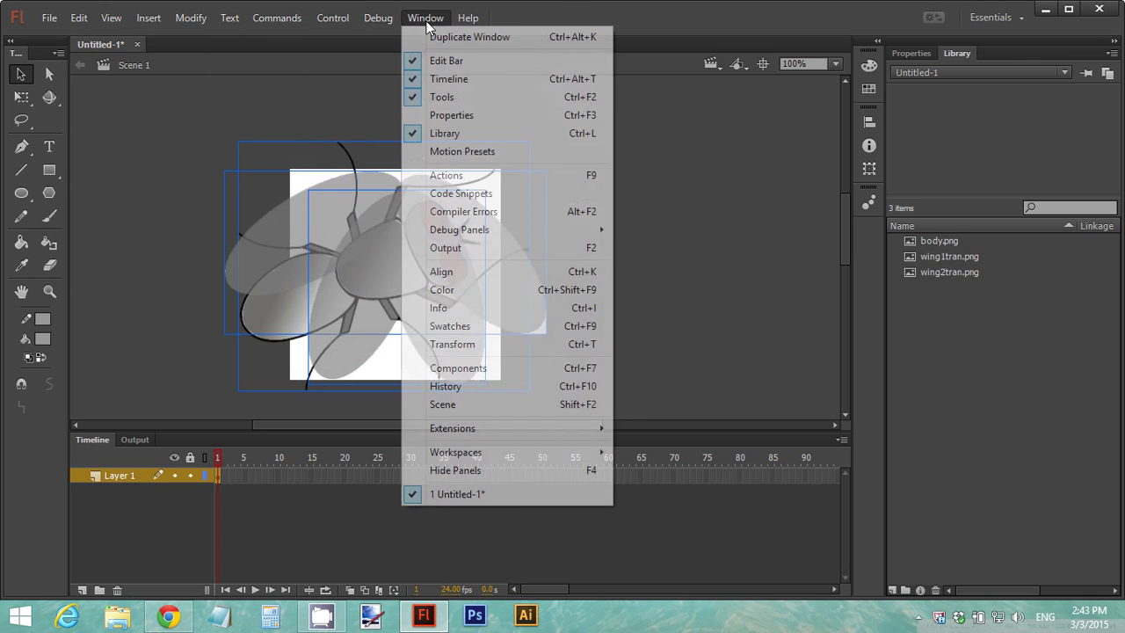
{"action": "mouse_move", "coordinate": [191, 19]}
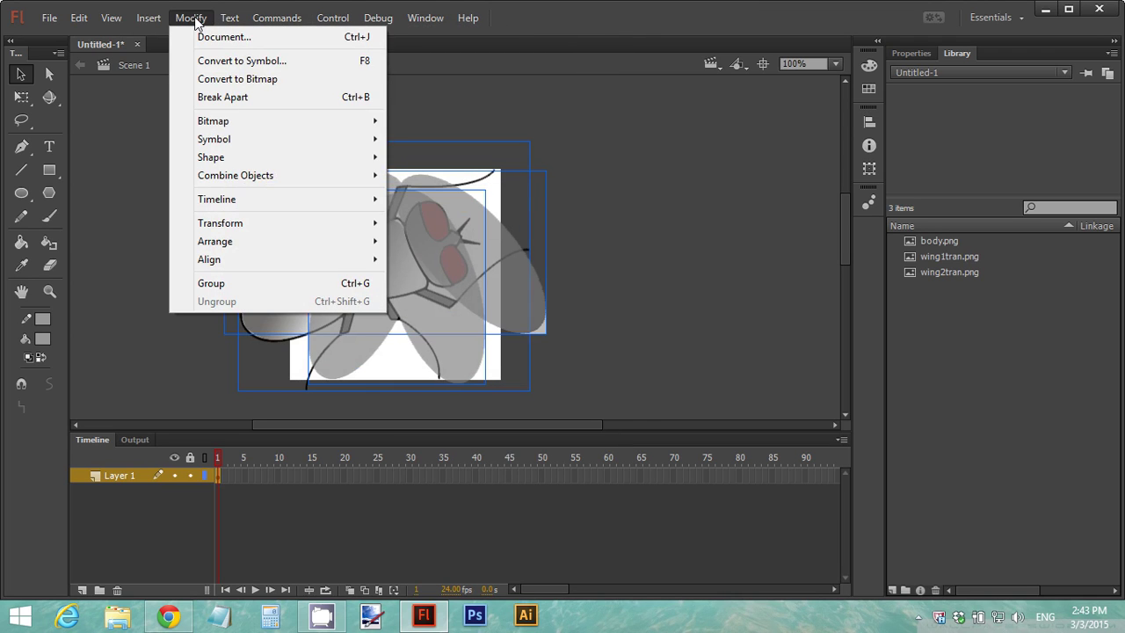
{"action": "left_click", "coordinate": [288, 60]}
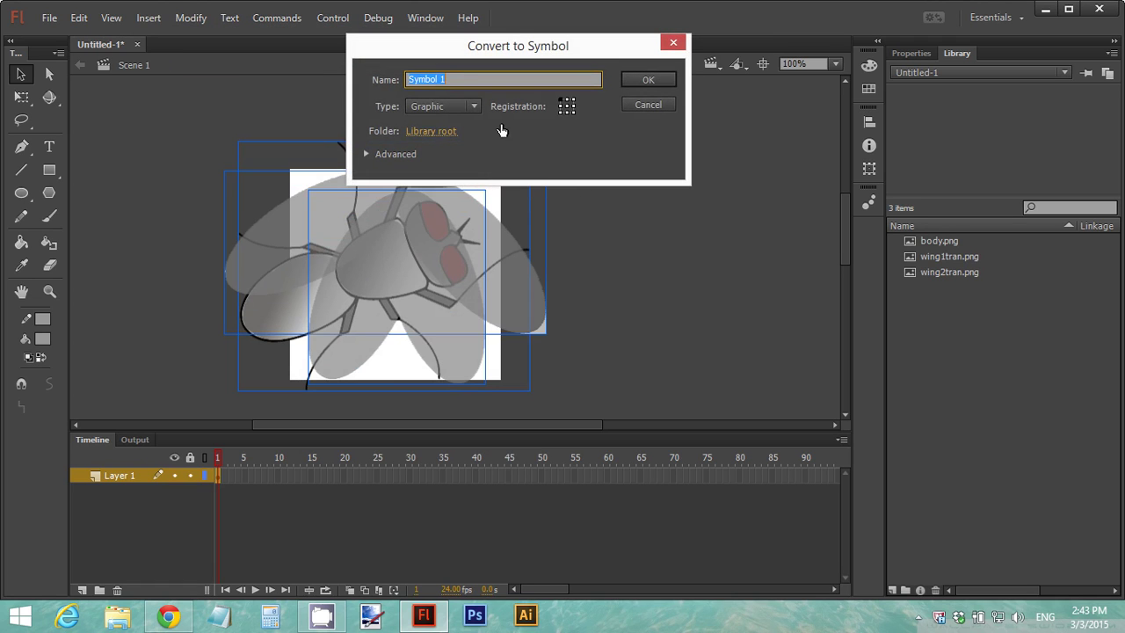
{"action": "type", "text": "flyin"}
{"action": "key", "text": "BackSpace"}
{"action": "key", "text": "BackSpace"}
{"action": "key", "text": "BackSpace"}
{"action": "key", "text": "BackSpace"}
{"action": "key", "text": "BackSpace"}
{"action": "type", "text": "wings"}
{"action": "type", "text": "_f"}
{"action": "key", "text": "BackSpace"}
{"action": "type", "text": "moving"}
{"action": "left_click", "coordinate": [469, 107]}
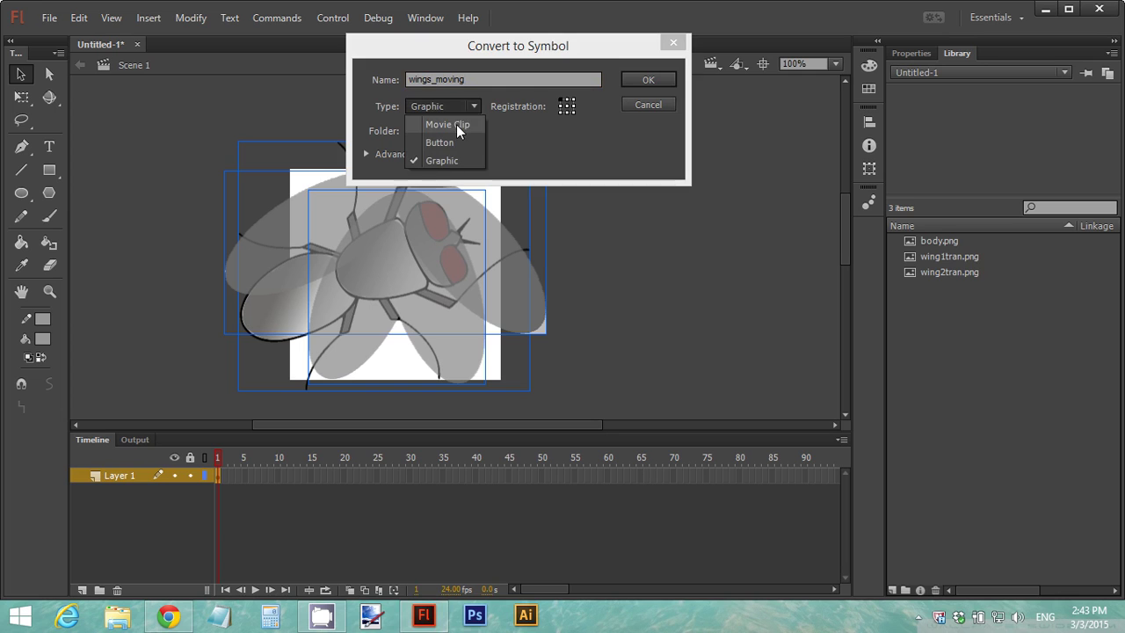
{"action": "left_click", "coordinate": [456, 124]}
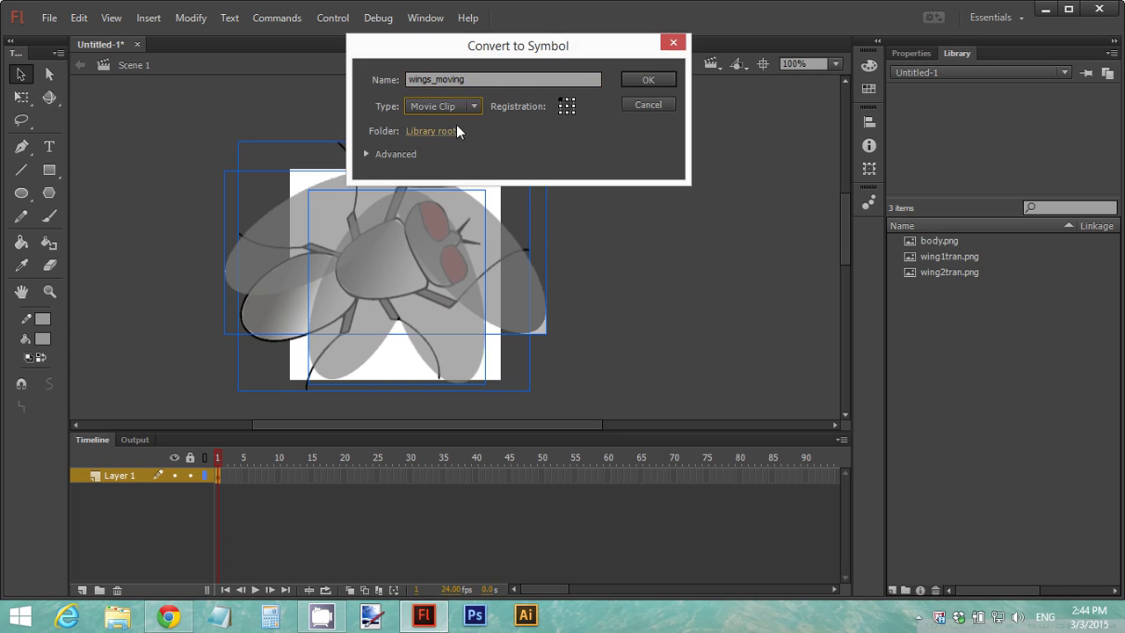
{"action": "left_click", "coordinate": [637, 79]}
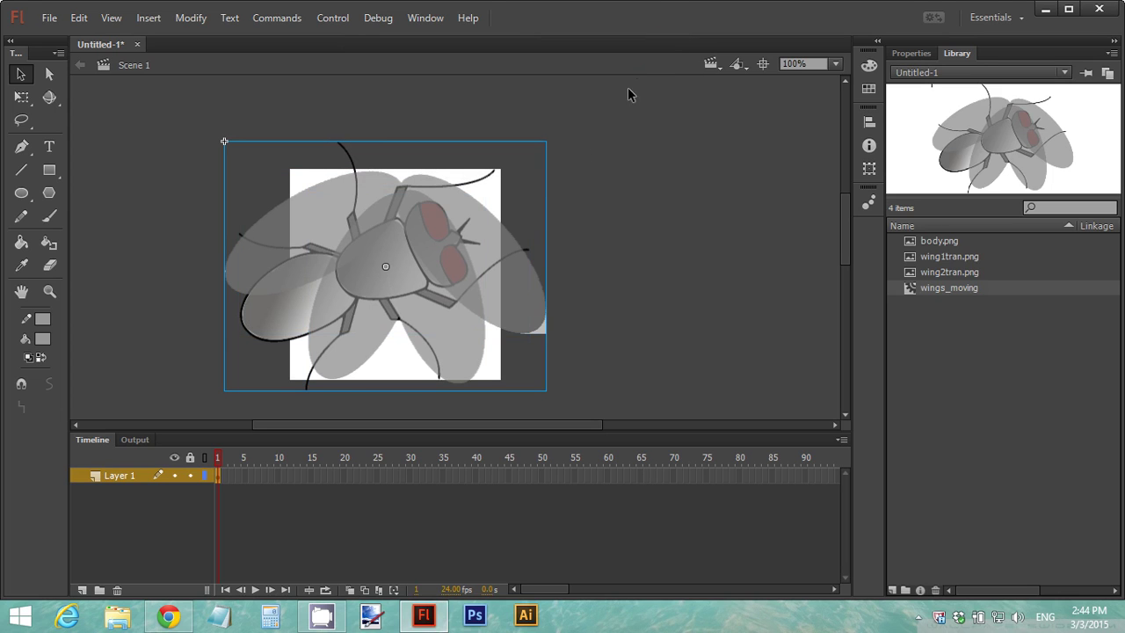
Step: Open the wings_moving symbol on the stage for editing in place
{"action": "double_click", "coordinate": [471, 250]}
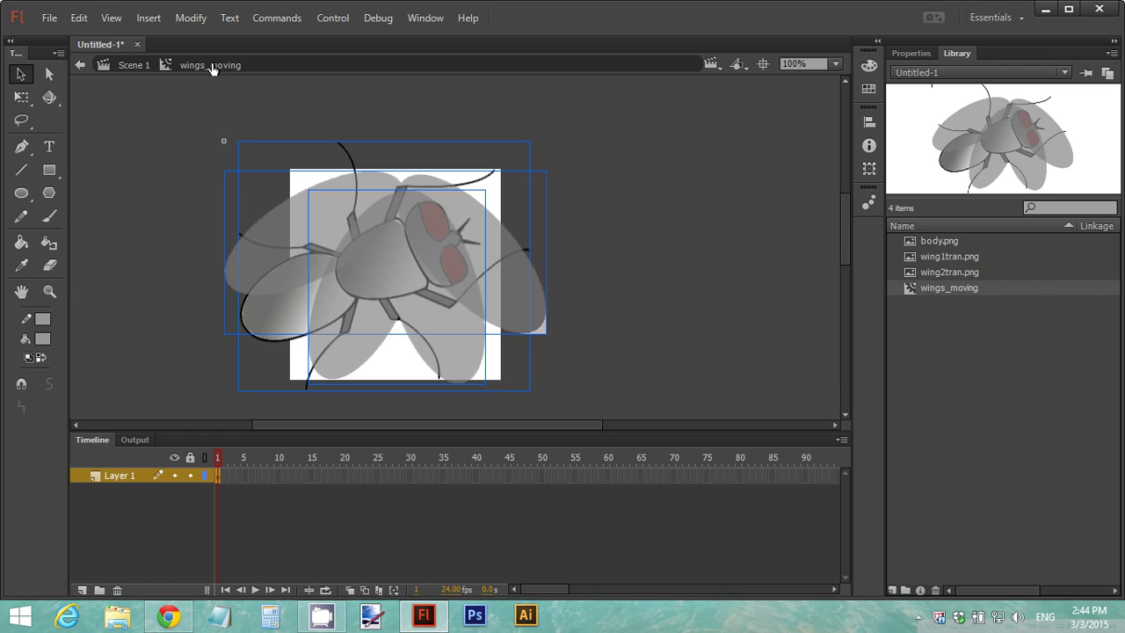
{"action": "left_click", "coordinate": [126, 66]}
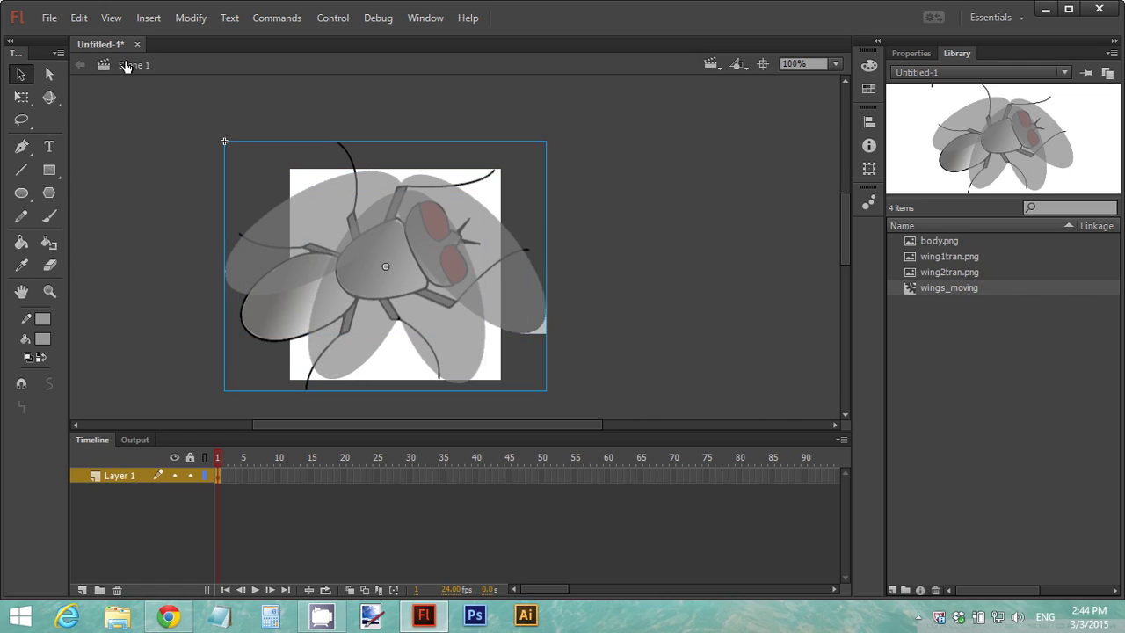
{"action": "double_click", "coordinate": [467, 254]}
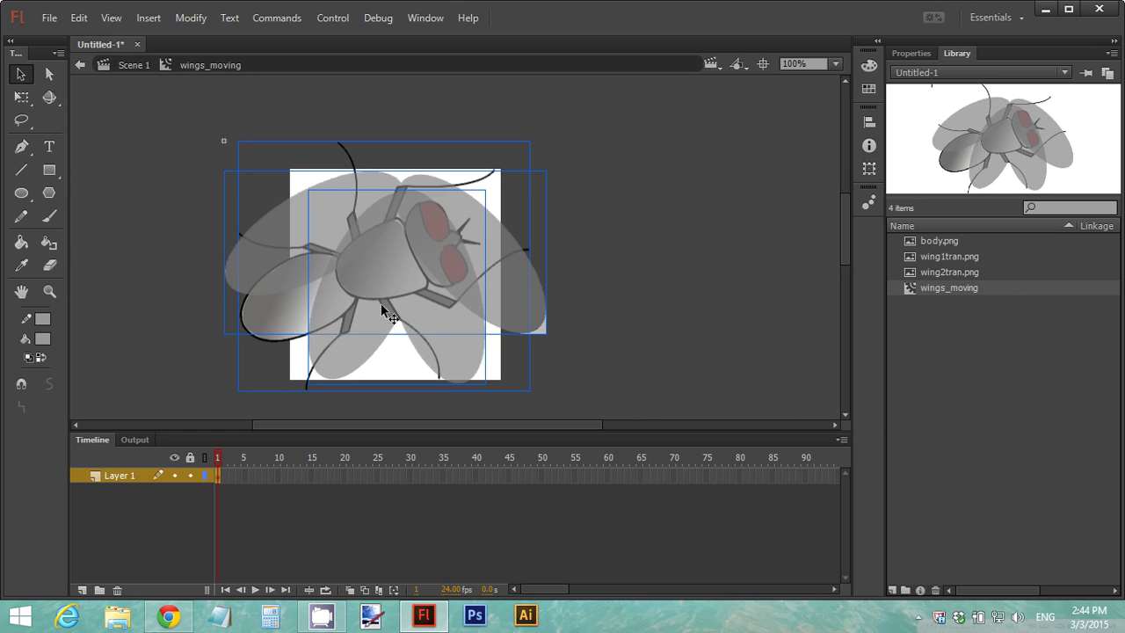
Step: Scale the open-wings image and the closed-wings image down to about half size with Free Transform
{"action": "left_click", "coordinate": [597, 314]}
{"action": "left_click", "coordinate": [542, 312]}
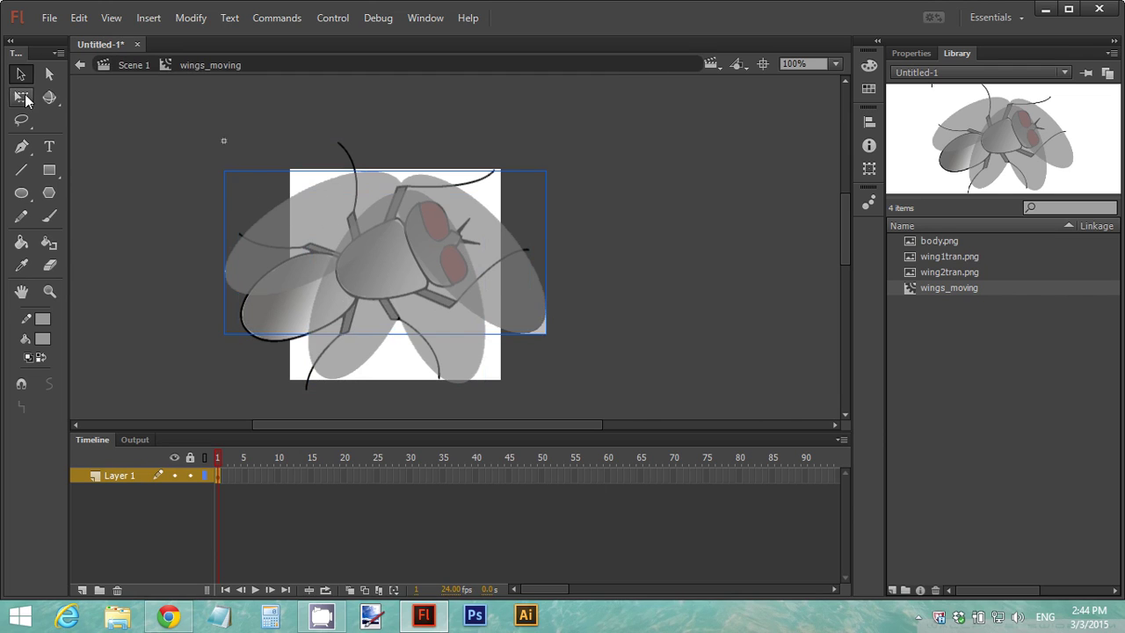
{"action": "left_click", "coordinate": [22, 98]}
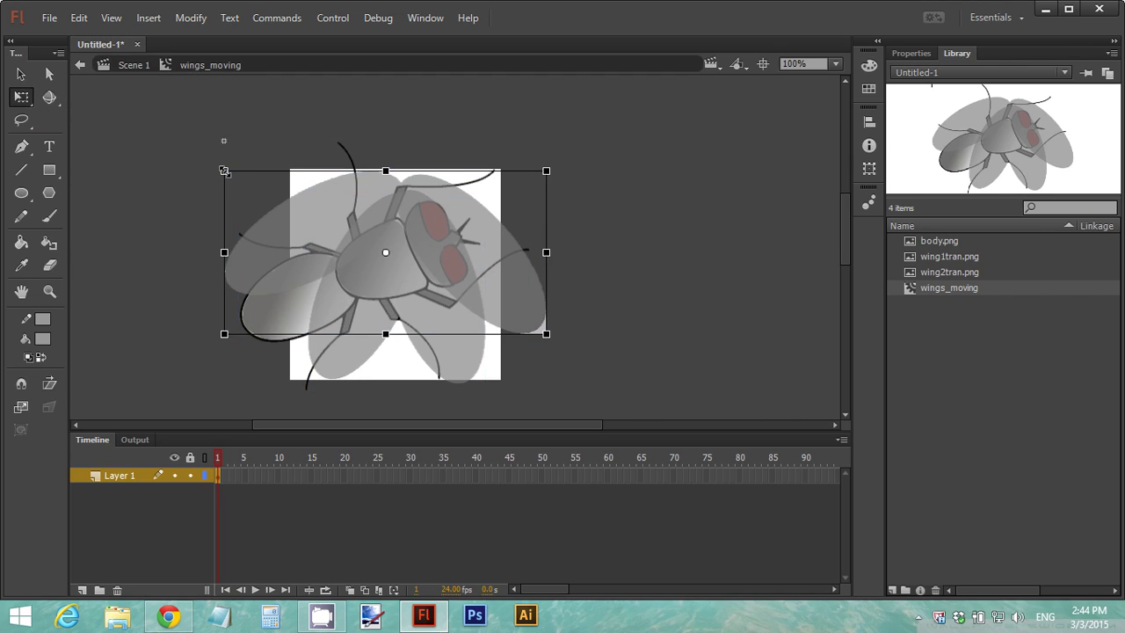
{"action": "left_click_drag", "start_coordinate": [225, 171], "coordinate": [345, 239]}
{"action": "left_click", "coordinate": [431, 328]}
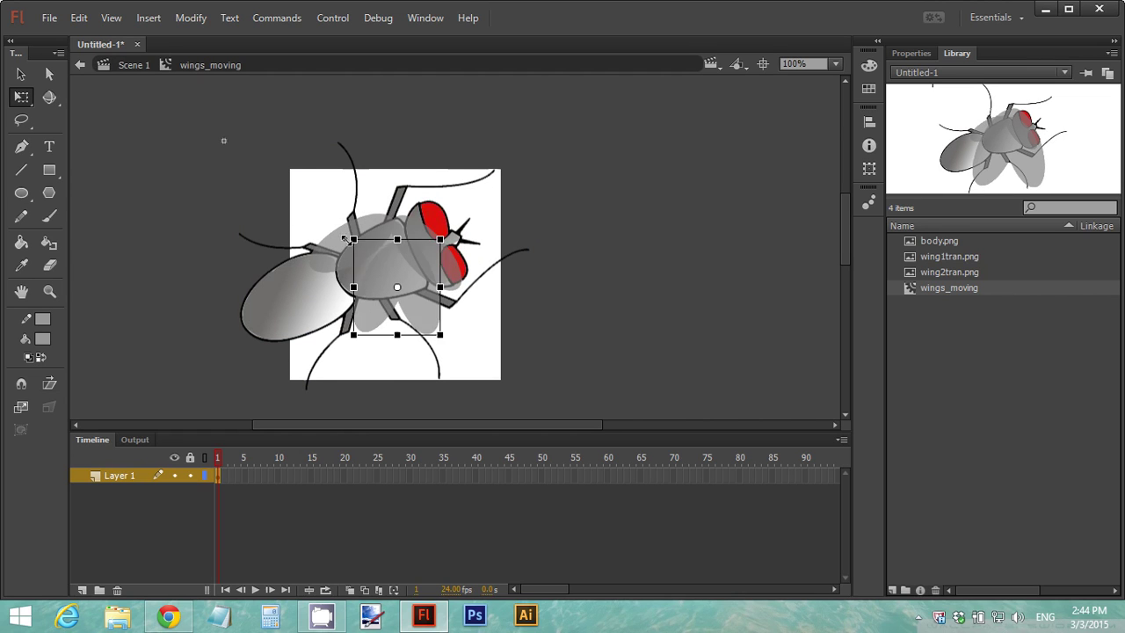
Step: Scale the fly's body down to about half size, rotate it head-up and place it in the middle of the stage
{"action": "left_click", "coordinate": [308, 297]}
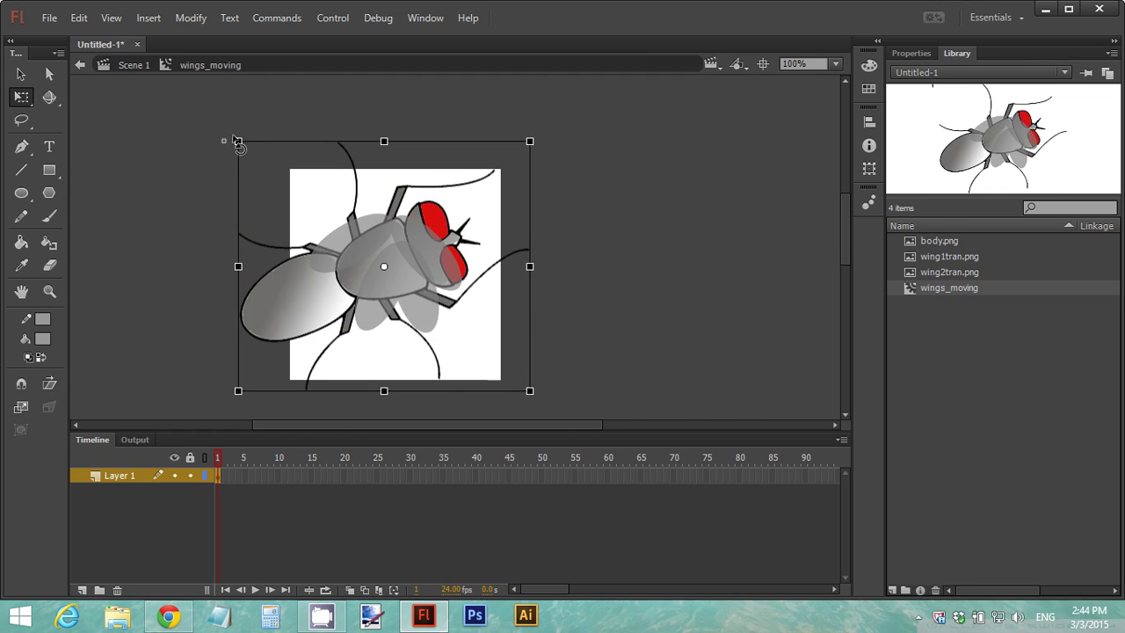
{"action": "left_click_drag", "start_coordinate": [238, 140], "coordinate": [310, 197]}
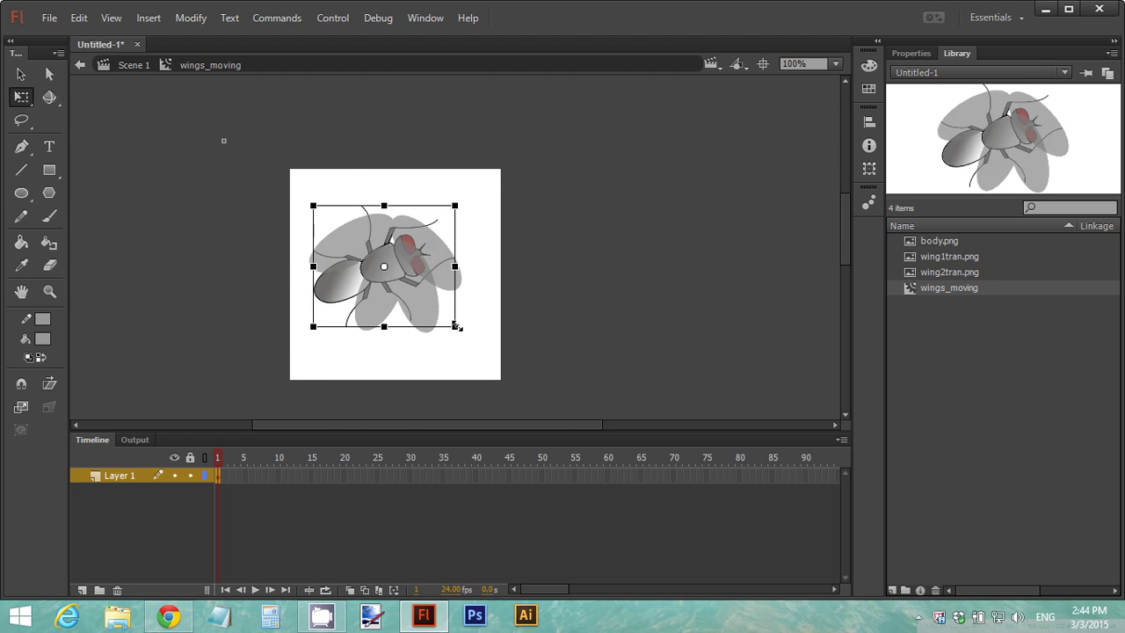
{"action": "left_click_drag", "start_coordinate": [464, 346], "coordinate": [466, 250]}
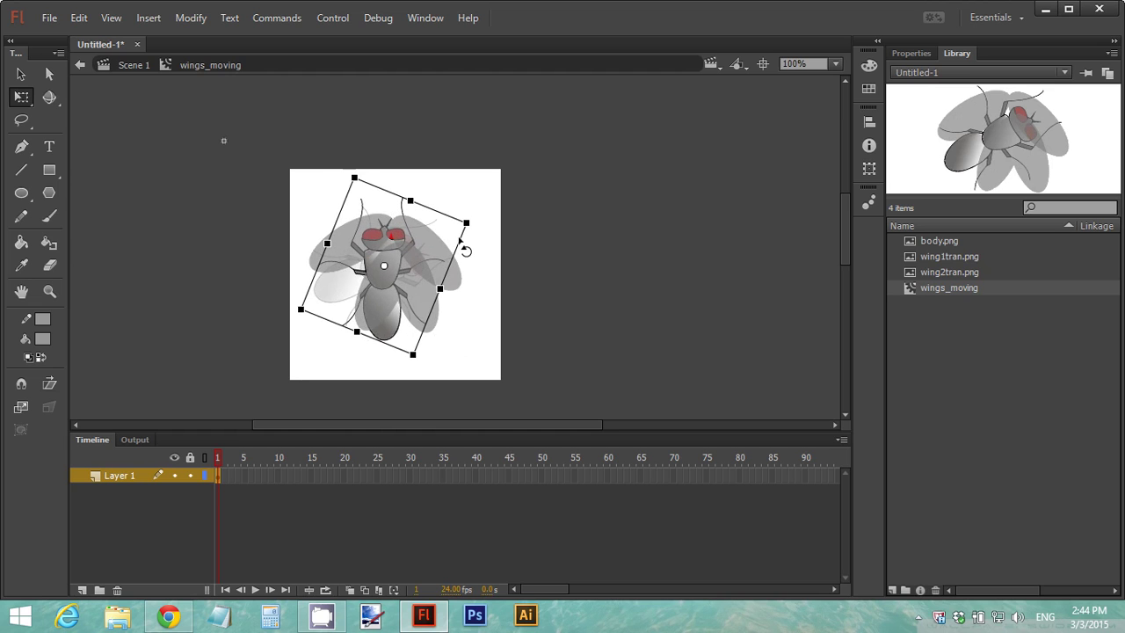
{"action": "mouse_move", "coordinate": [363, 194]}
{"action": "left_mouse_down"}
{"action": "mouse_move", "coordinate": [394, 197]}
{"action": "mouse_move", "coordinate": [374, 211]}
{"action": "left_mouse_up"}
Step: Rotate and position the open and closed wing images so both pairs attach to the fly's upright body
{"action": "left_click", "coordinate": [332, 253]}
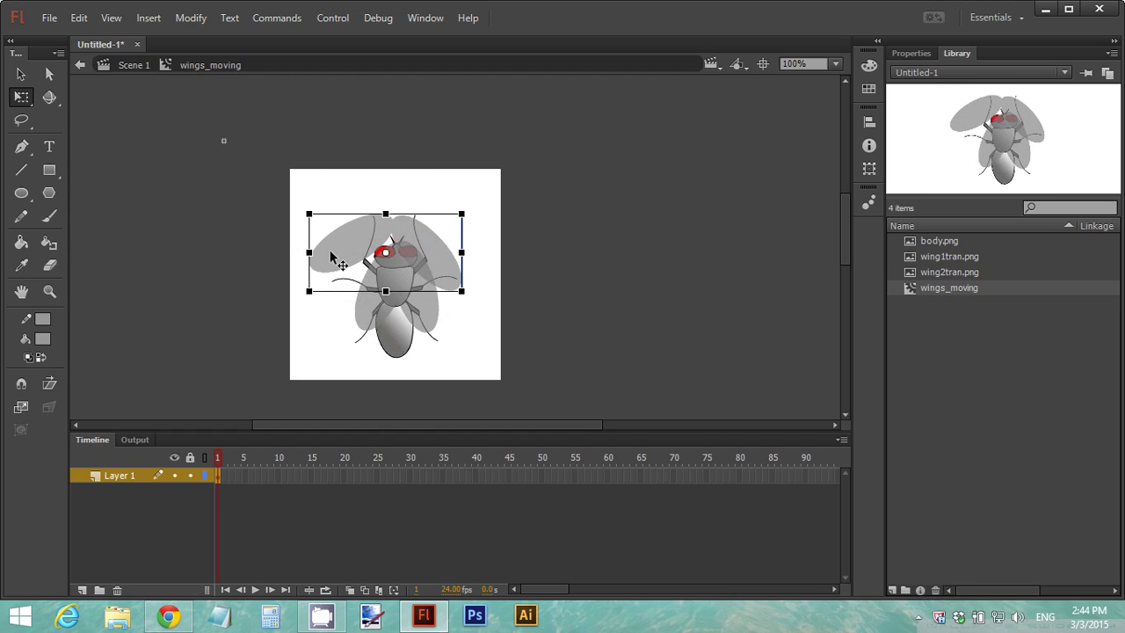
{"action": "left_click_drag", "start_coordinate": [466, 300], "coordinate": [440, 298]}
{"action": "left_click", "coordinate": [470, 219]}
{"action": "left_click", "coordinate": [424, 235]}
{"action": "left_click", "coordinate": [489, 248]}
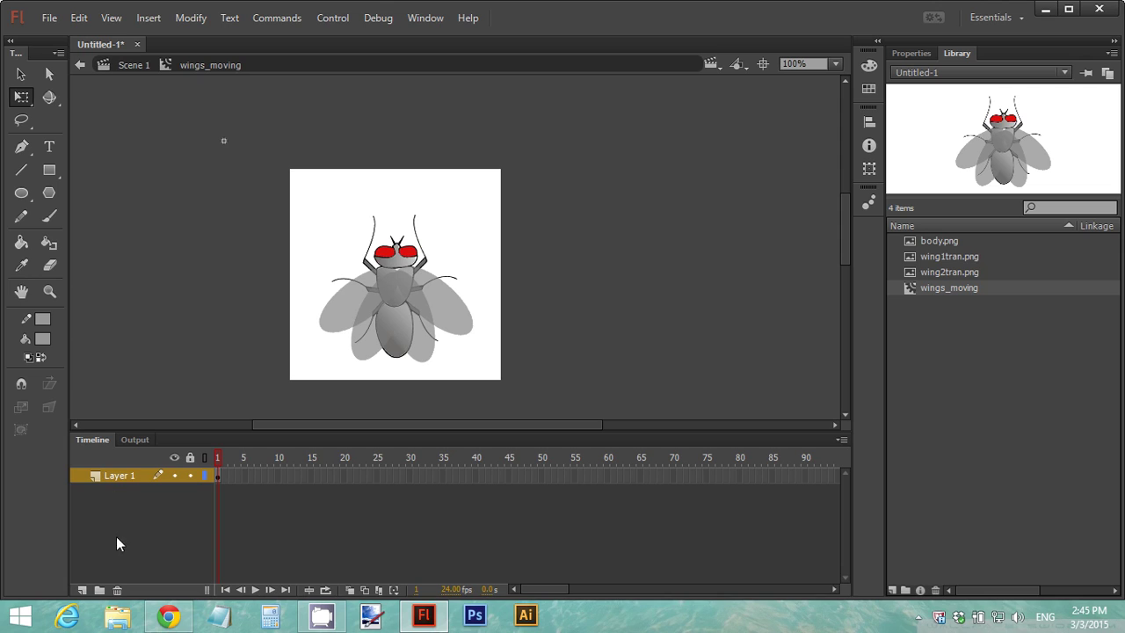
Step: Add two new layers to the wings_moving timeline and rename the original Layer 1 as body
{"action": "left_click", "coordinate": [82, 590]}
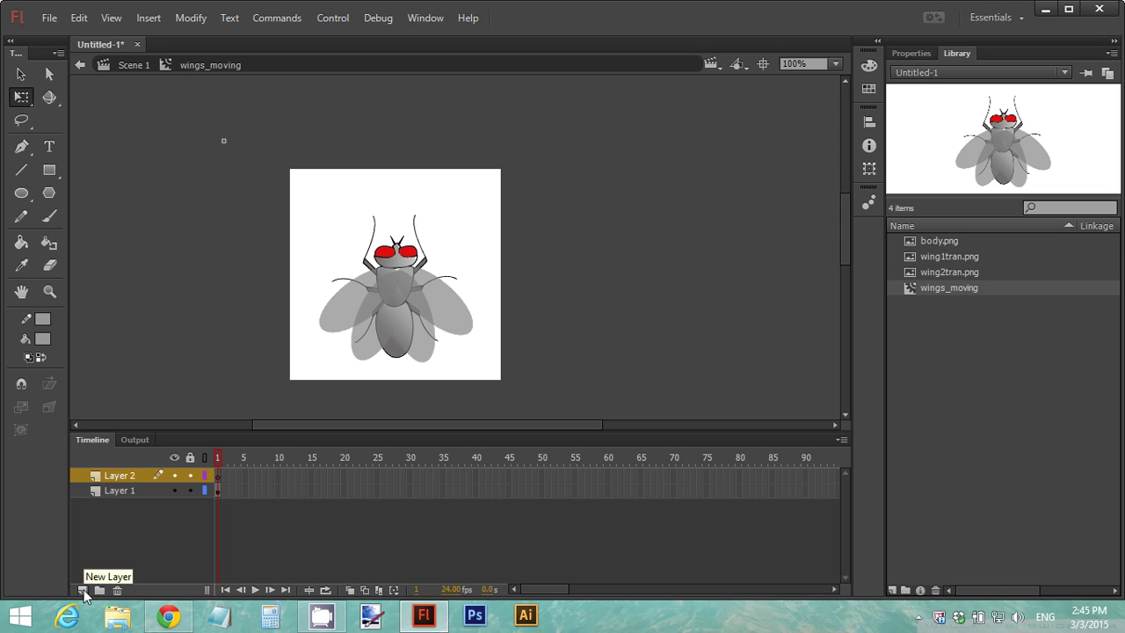
{"action": "left_click", "coordinate": [83, 589]}
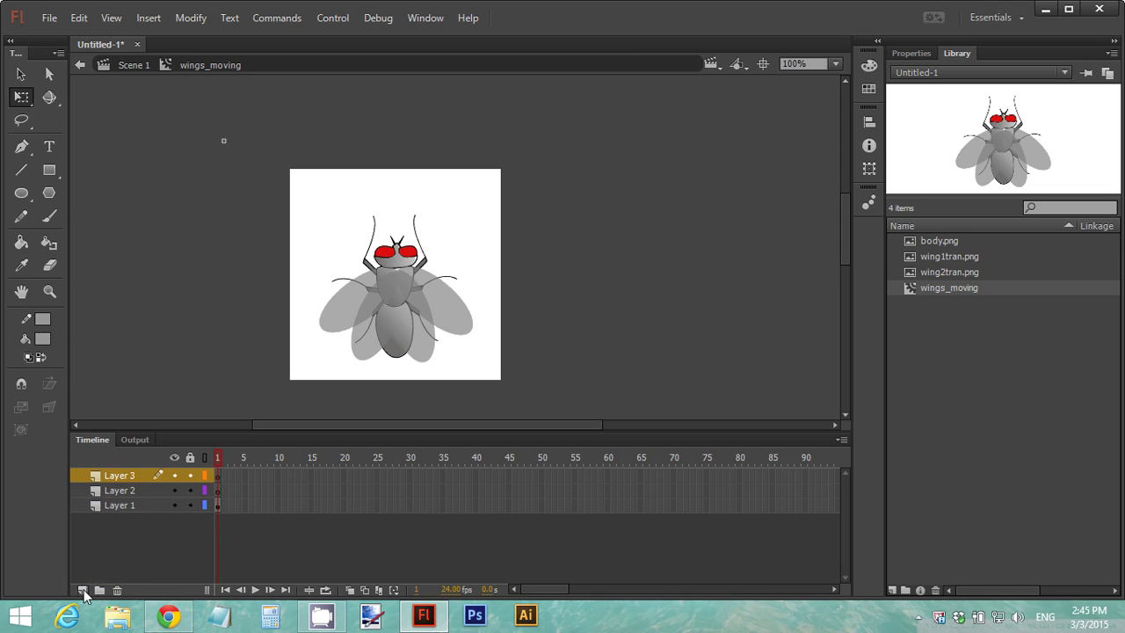
{"action": "left_click", "coordinate": [127, 505]}
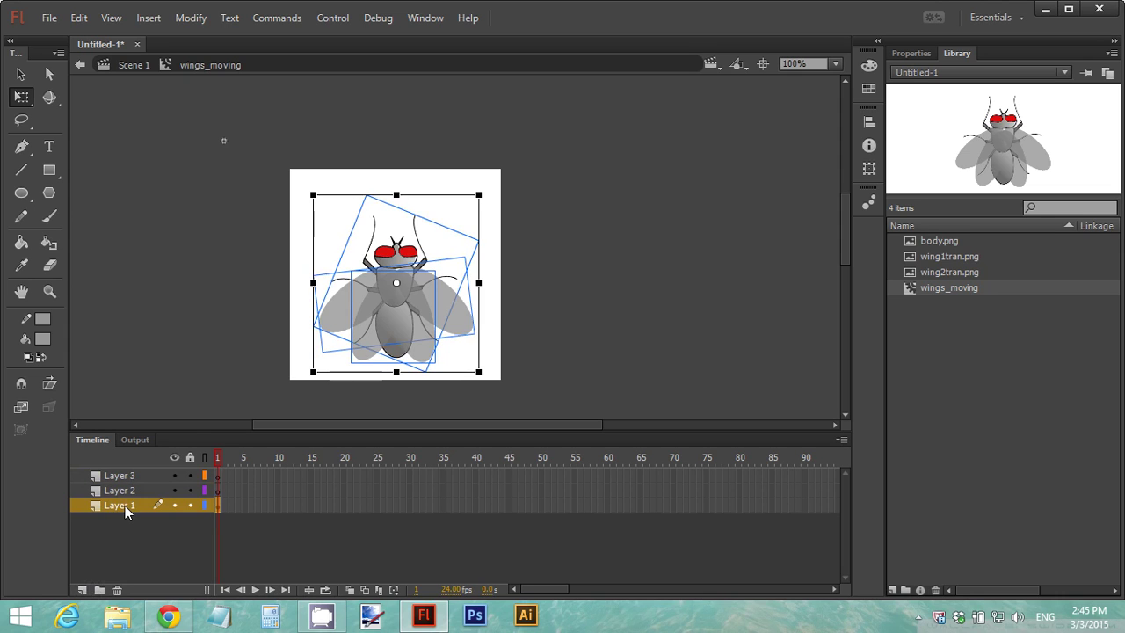
{"action": "type", "text": "body"}
Step: Rename Layer 2 as open wings and Layer 3 as close wings
{"action": "double_click", "coordinate": [125, 490]}
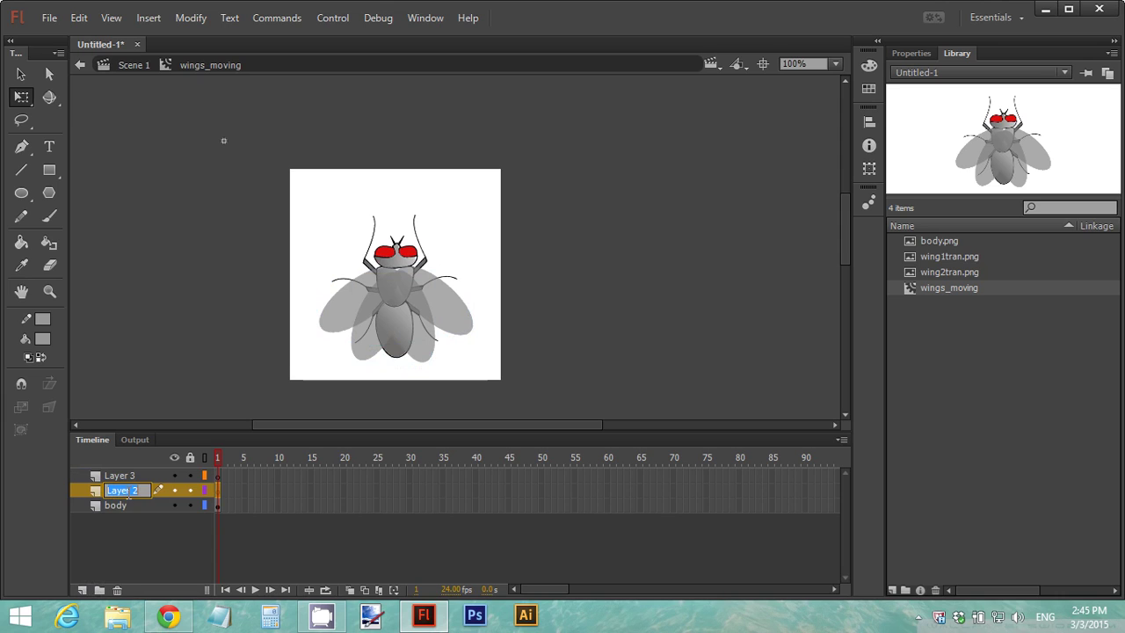
{"action": "type", "text": "wing"}
{"action": "key", "text": "BackSpace"}
{"action": "key", "text": "BackSpace"}
{"action": "key", "text": "BackSpace"}
{"action": "key", "text": "BackSpace"}
{"action": "type", "text": "open"}
{"action": "type", "text": " wings"}
{"action": "left_click", "coordinate": [129, 475]}
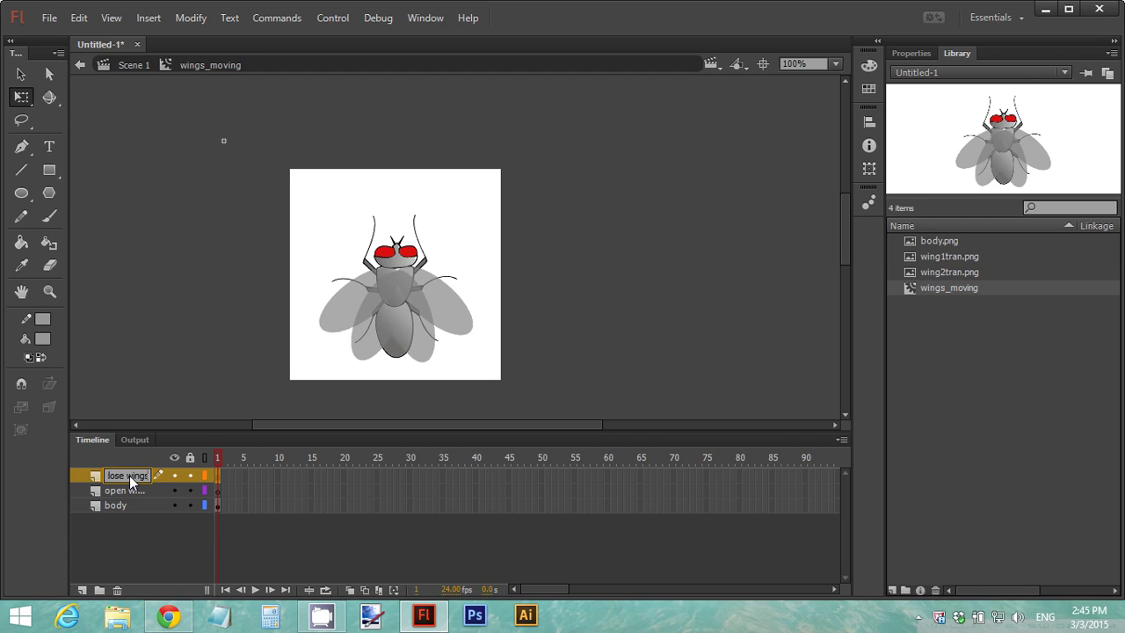
{"action": "type", "text": "close wings"}
{"action": "left_click", "coordinate": [220, 505]}
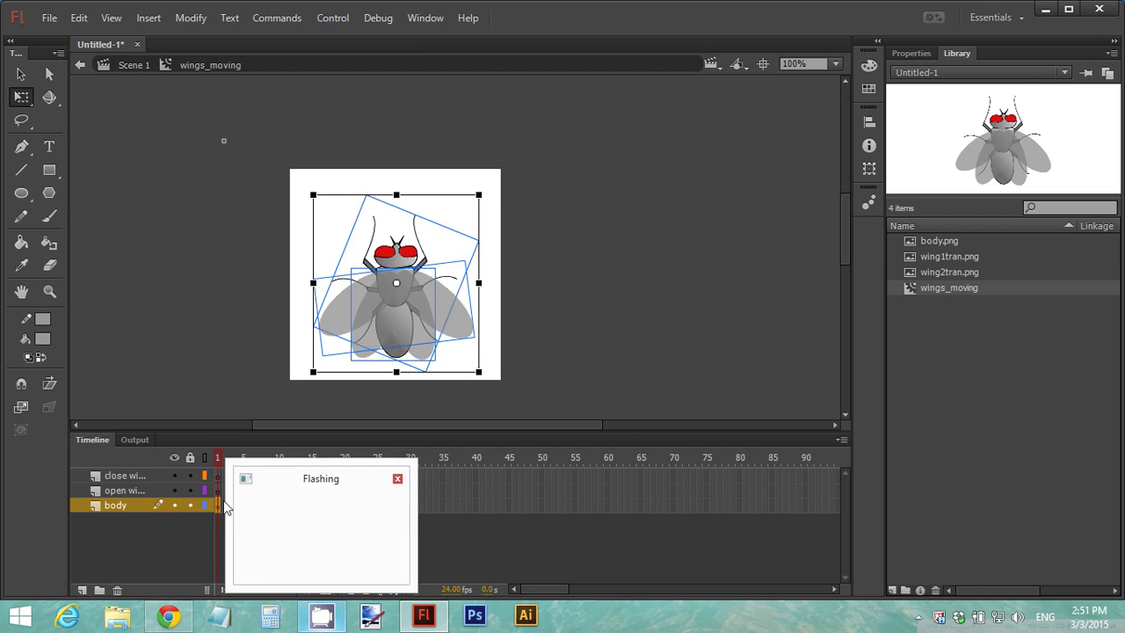
{"action": "left_click", "coordinate": [127, 476]}
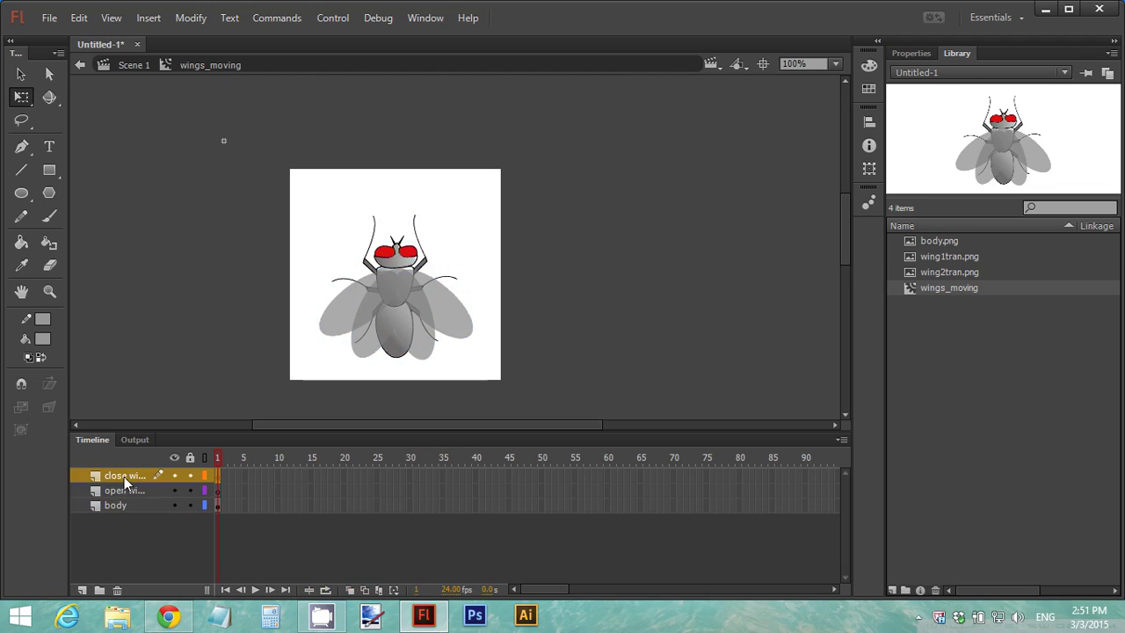
{"action": "left_click", "coordinate": [122, 490]}
{"action": "left_click", "coordinate": [122, 504]}
{"action": "key", "text": "ctrl+a"}
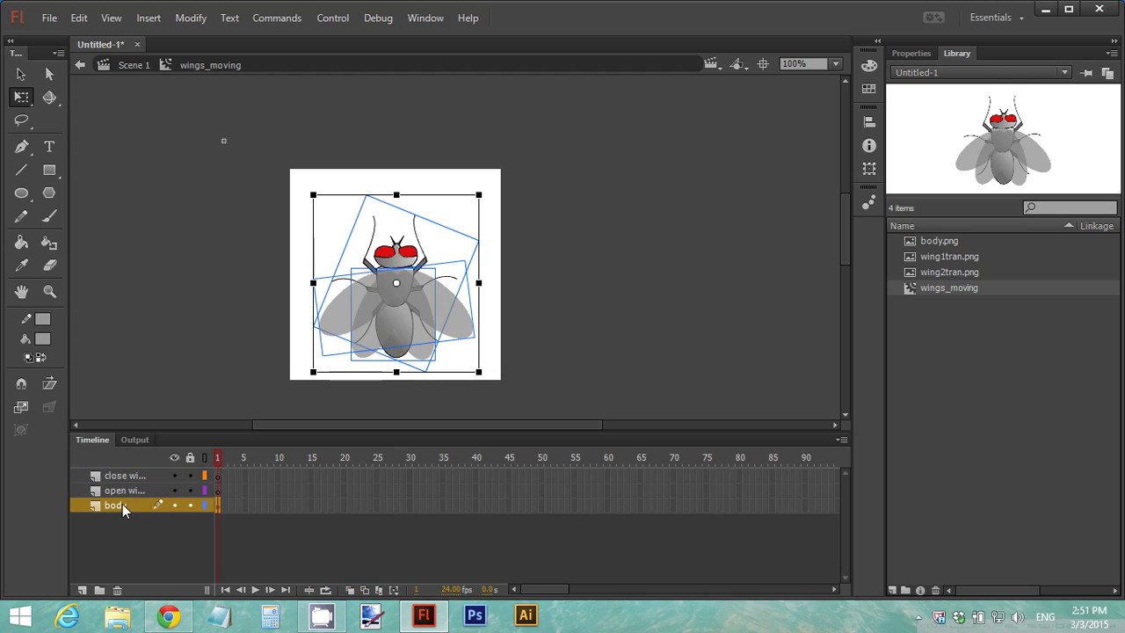
{"action": "left_click", "coordinate": [302, 289]}
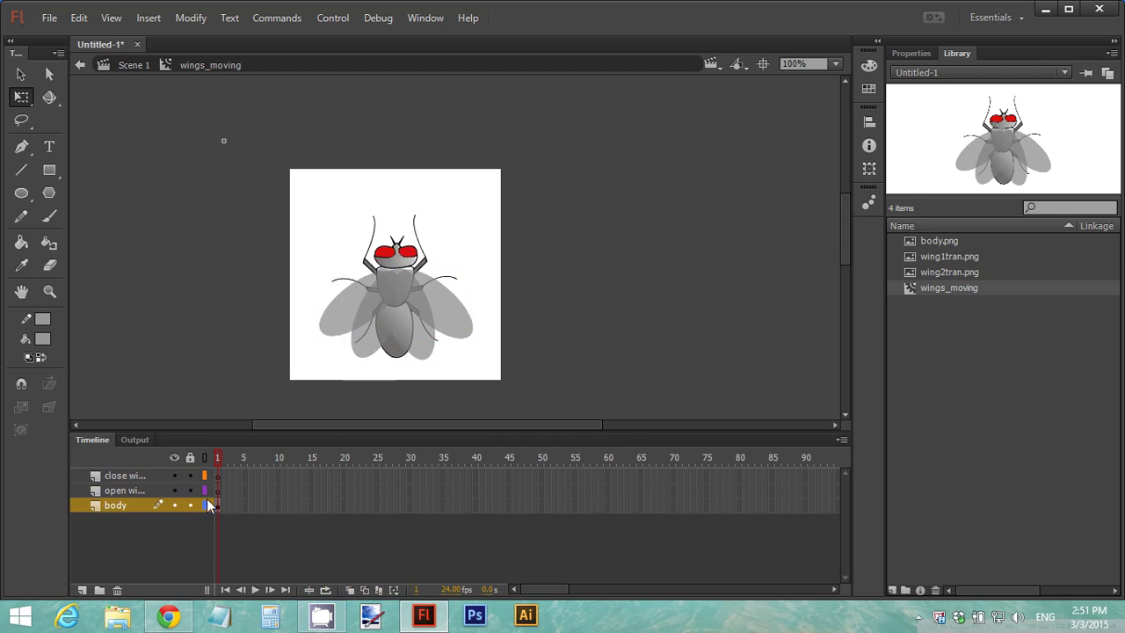
{"action": "left_click", "coordinate": [145, 490]}
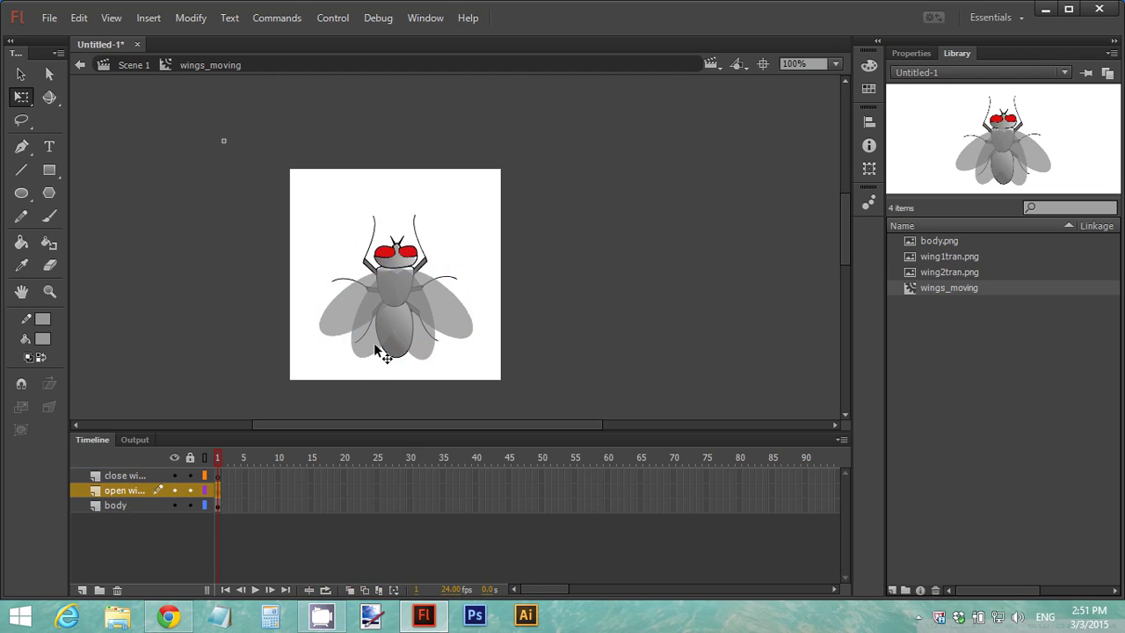
Step: Move the open-wings image from the body layer to frame 1 of the open wings layer and align it on the fly's body
{"action": "left_click", "coordinate": [459, 313]}
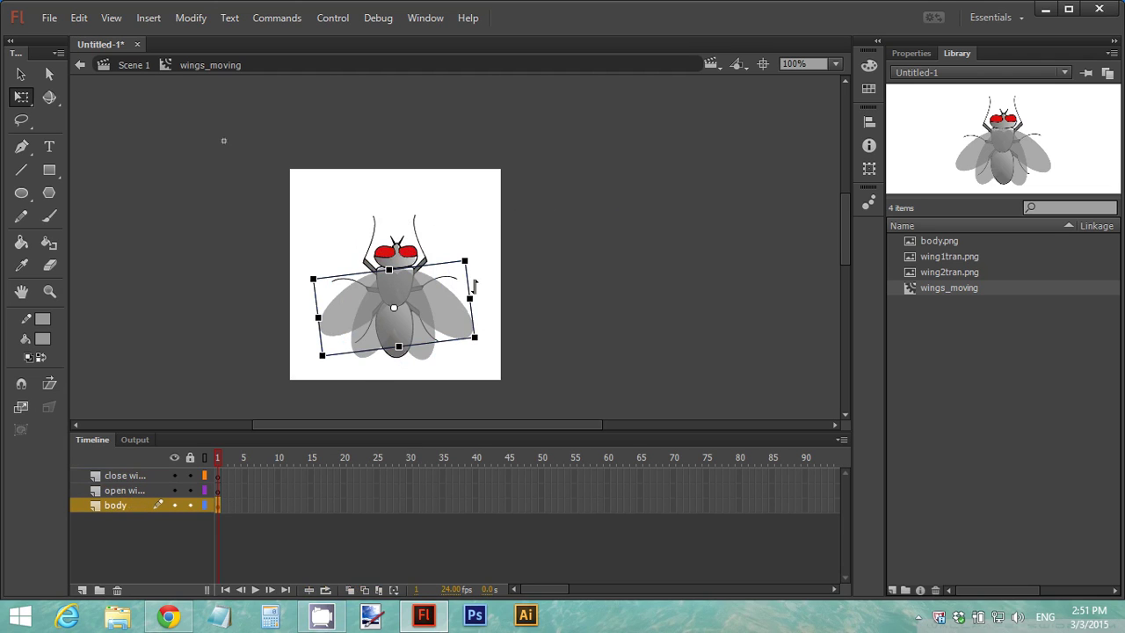
{"action": "key", "text": "Delete"}
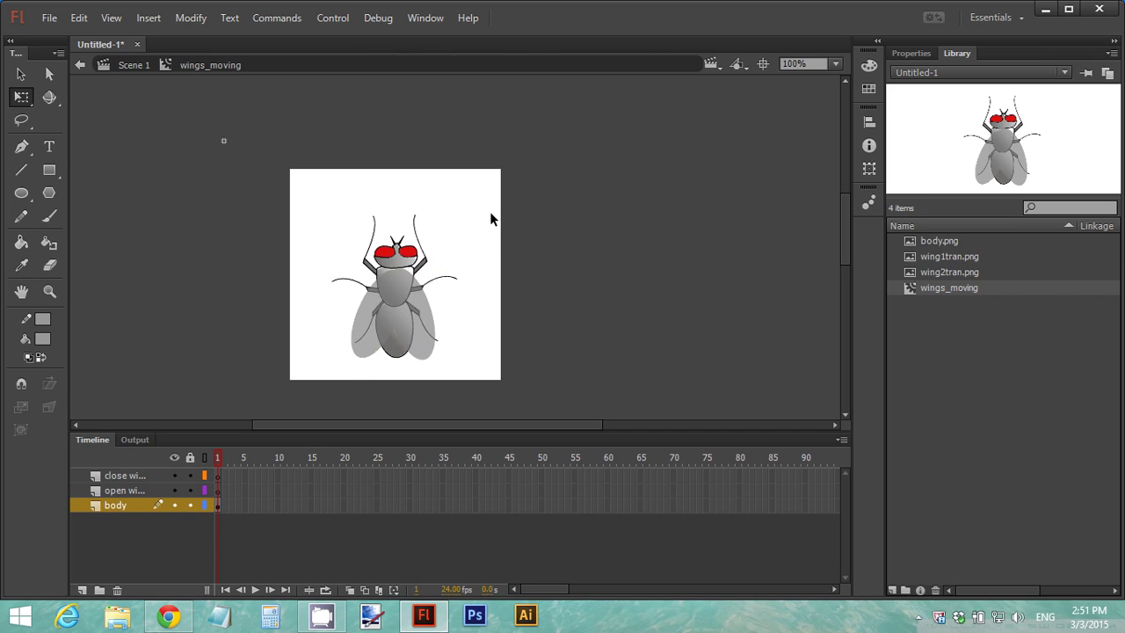
{"action": "left_click", "coordinate": [132, 489]}
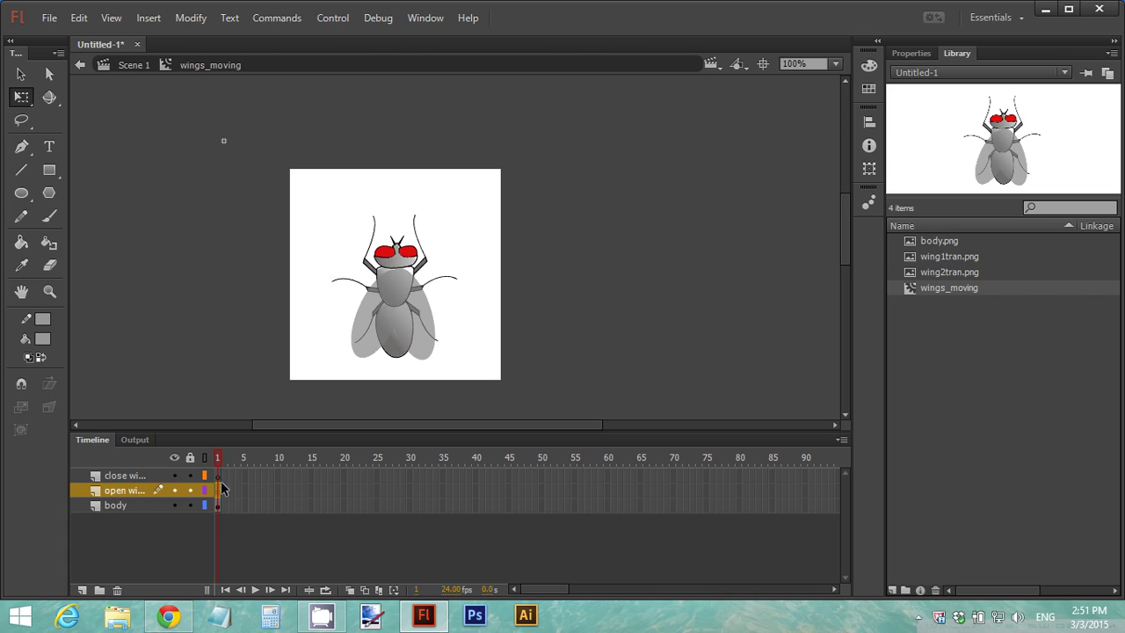
{"action": "key", "text": "ctrl+shift+v"}
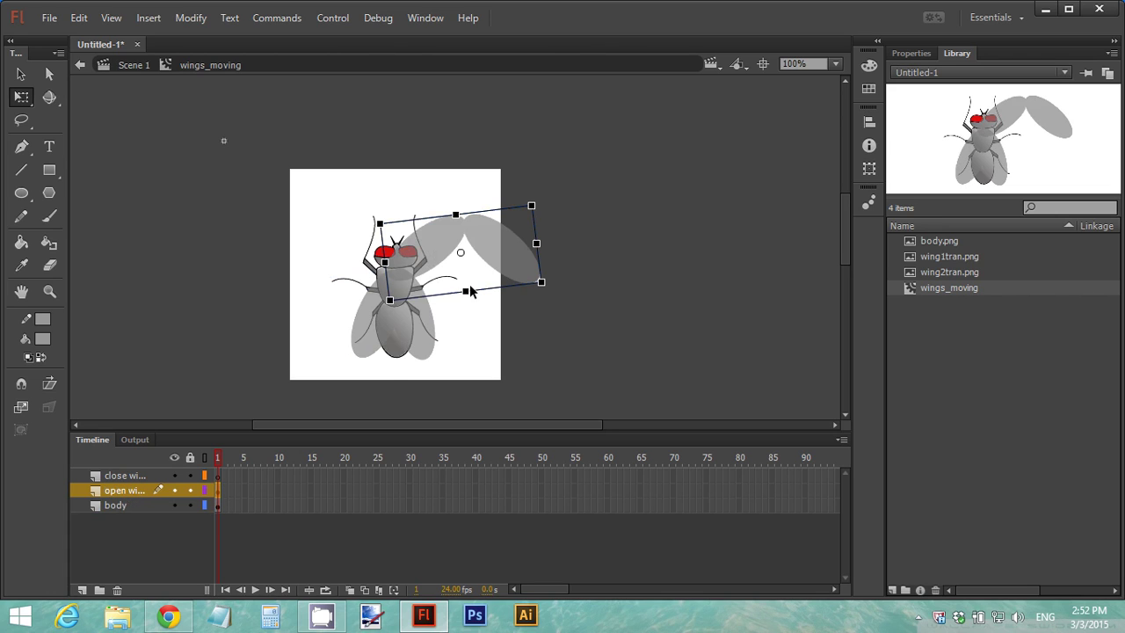
{"action": "left_click", "coordinate": [220, 490]}
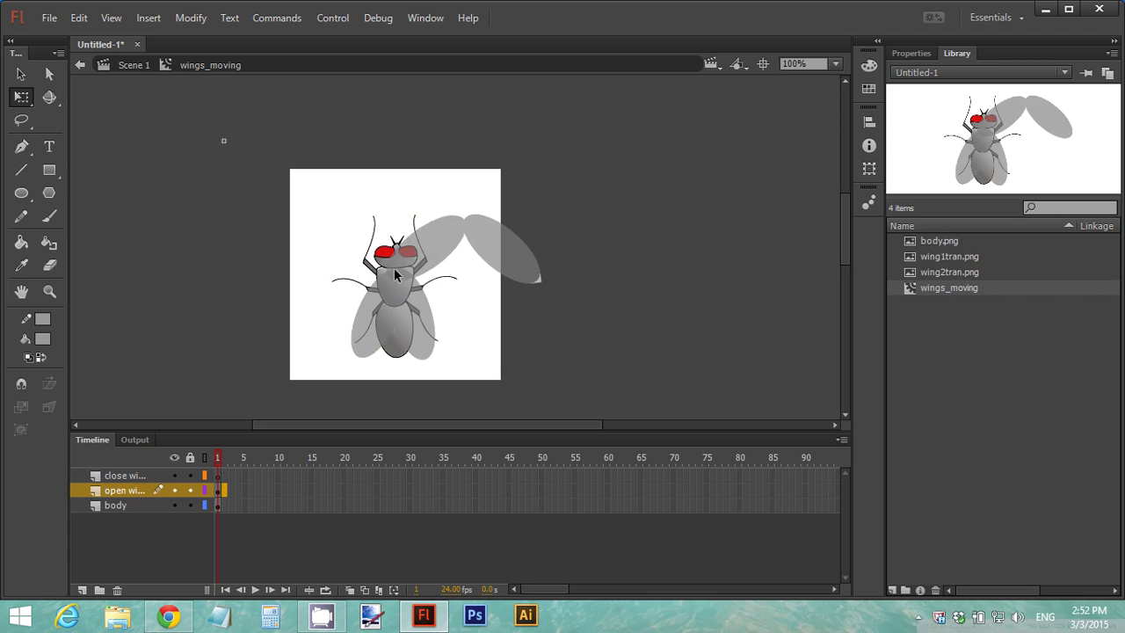
{"action": "left_click", "coordinate": [219, 495]}
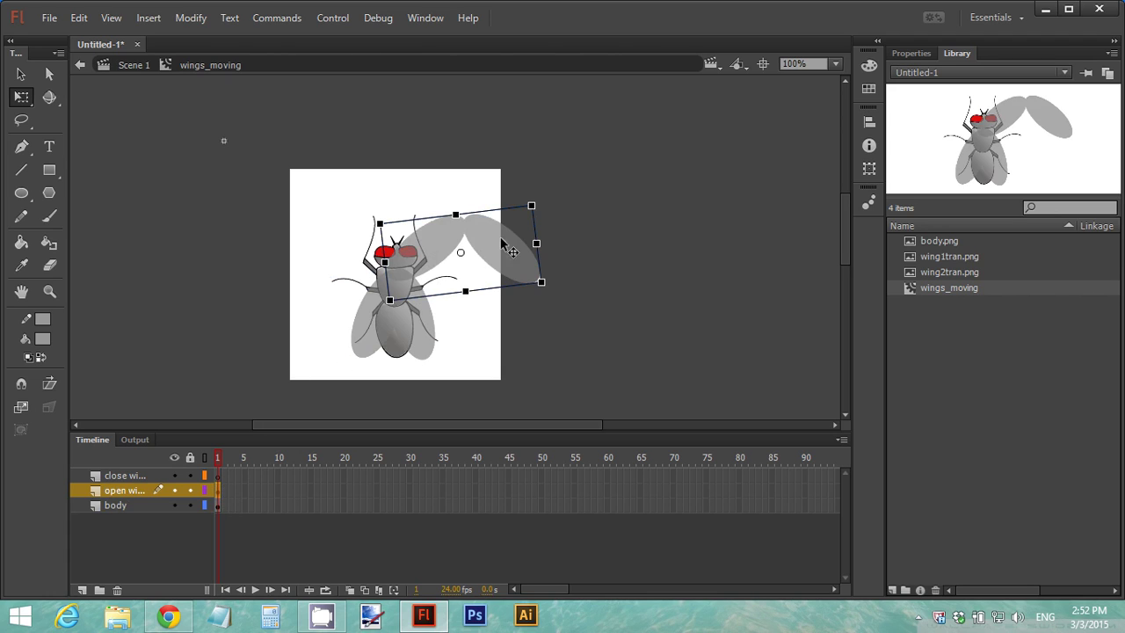
{"action": "left_click_drag", "start_coordinate": [514, 255], "coordinate": [444, 297]}
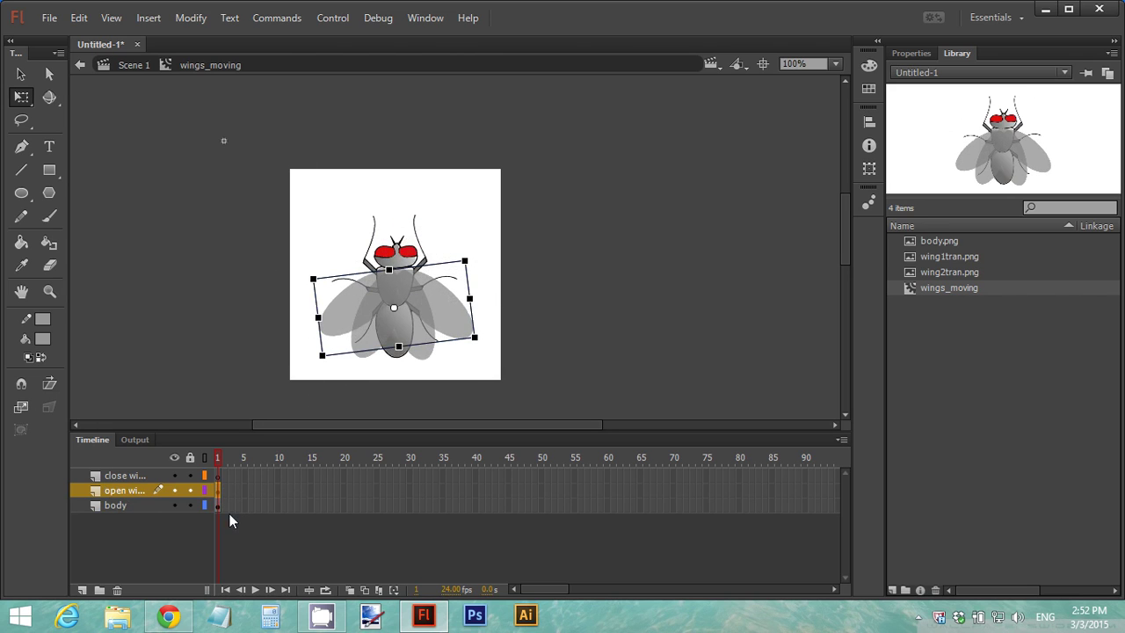
Step: Insert a frame at frame 2 of the body layer to extend the body's display
{"action": "left_click", "coordinate": [141, 504]}
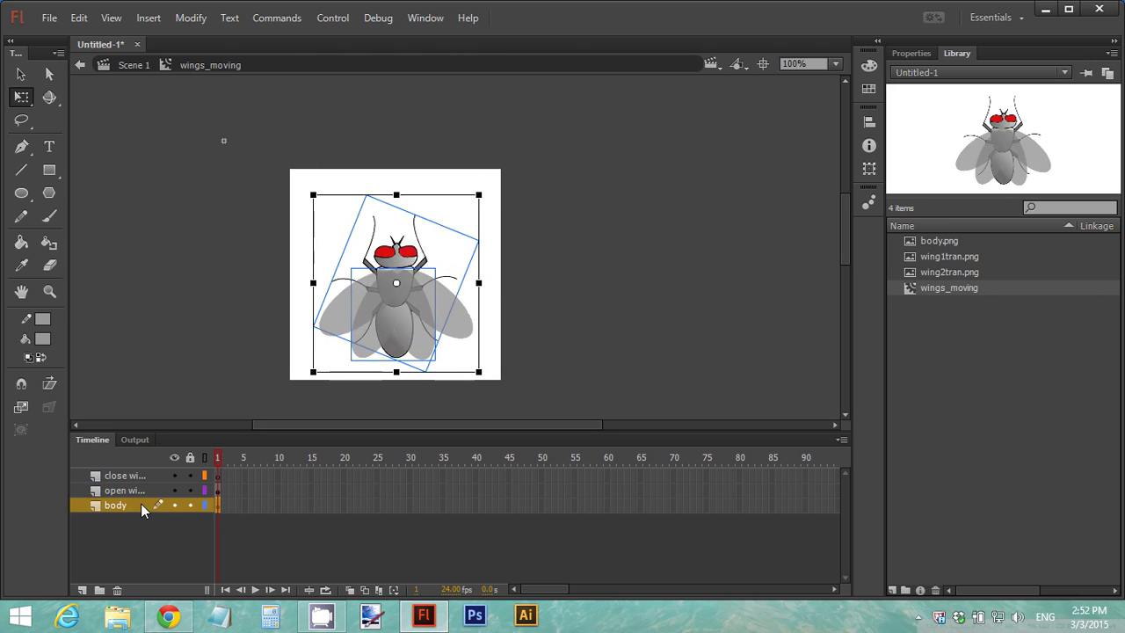
{"action": "left_click", "coordinate": [222, 504]}
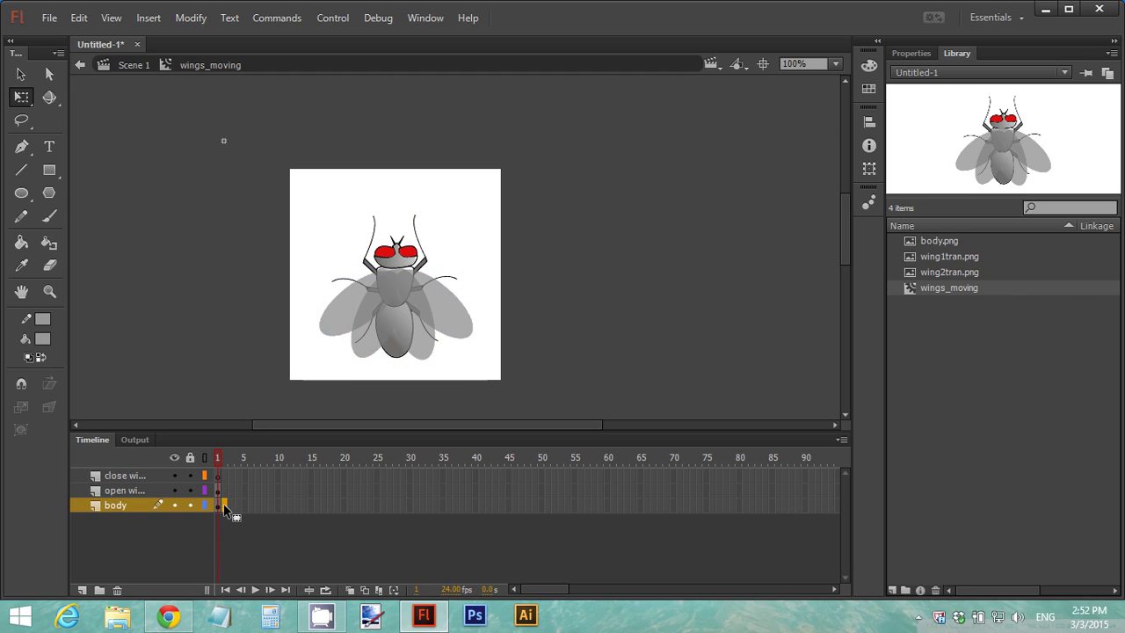
{"action": "right_click", "coordinate": [224, 506]}
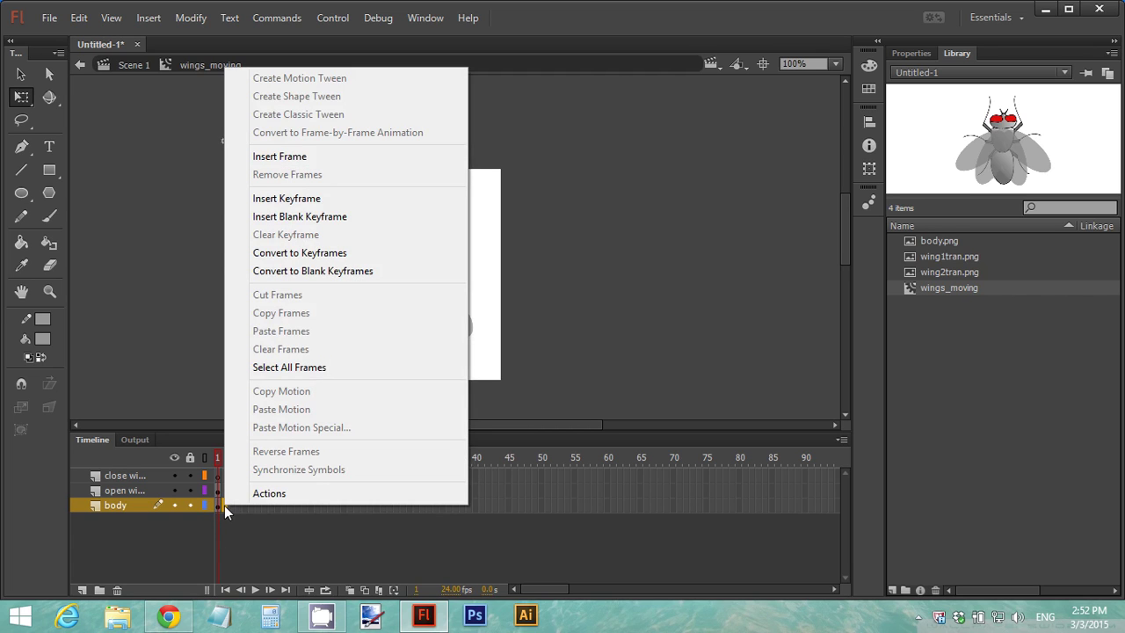
{"action": "left_click", "coordinate": [344, 158]}
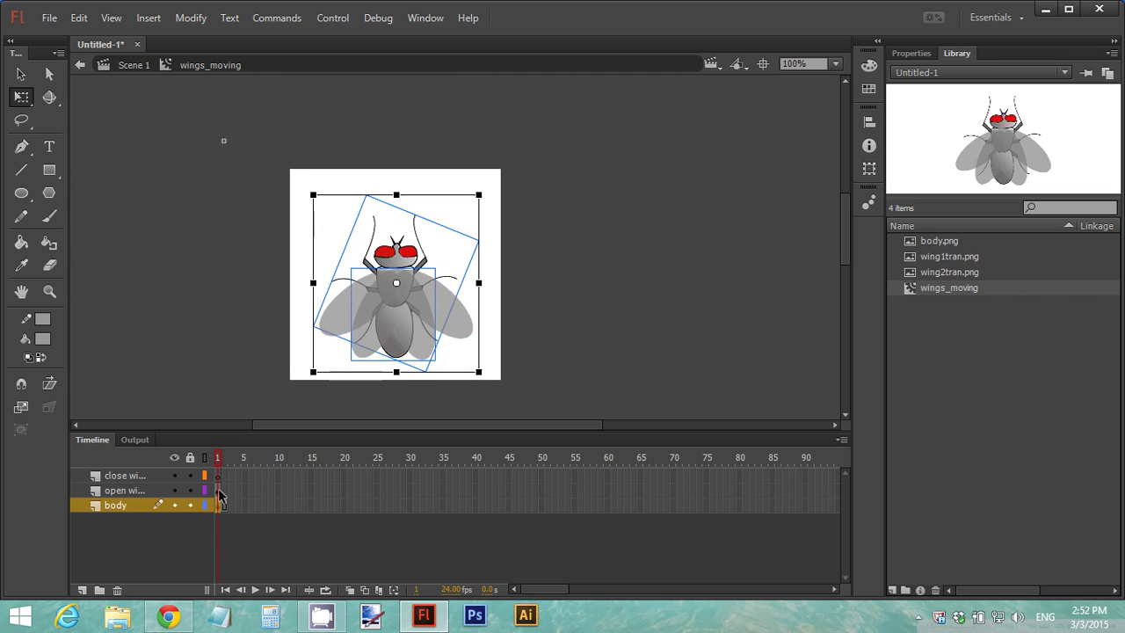
Step: Cut the closed-wings image out of the body layer, leaving the fly's body and open wings in place
{"action": "left_click", "coordinate": [191, 486]}
{"action": "left_click", "coordinate": [131, 477]}
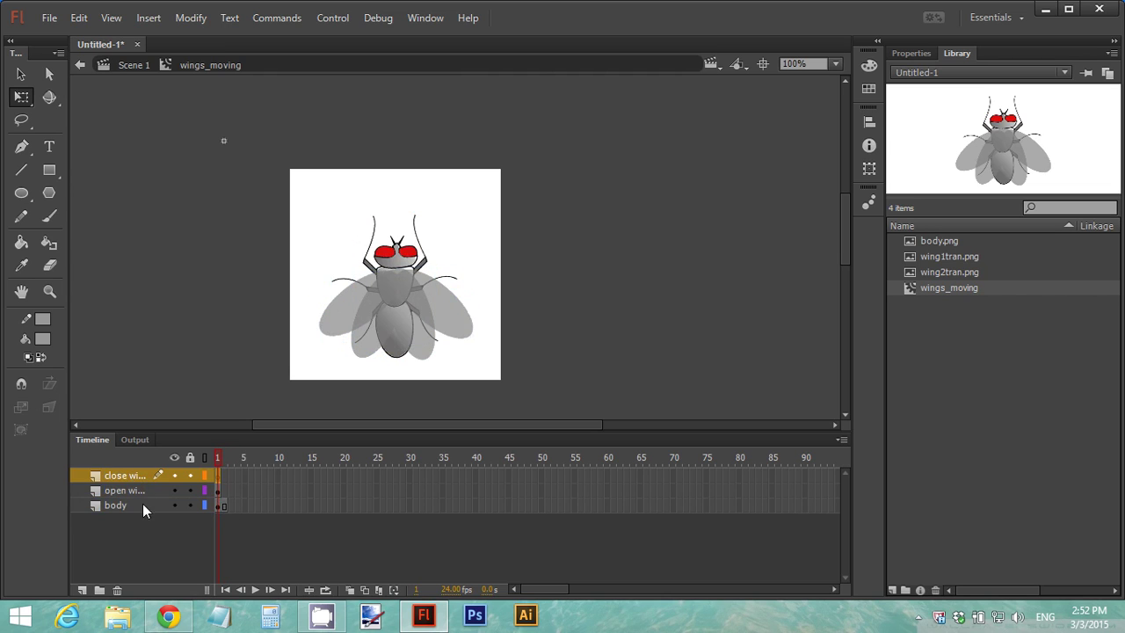
{"action": "left_click", "coordinate": [139, 504]}
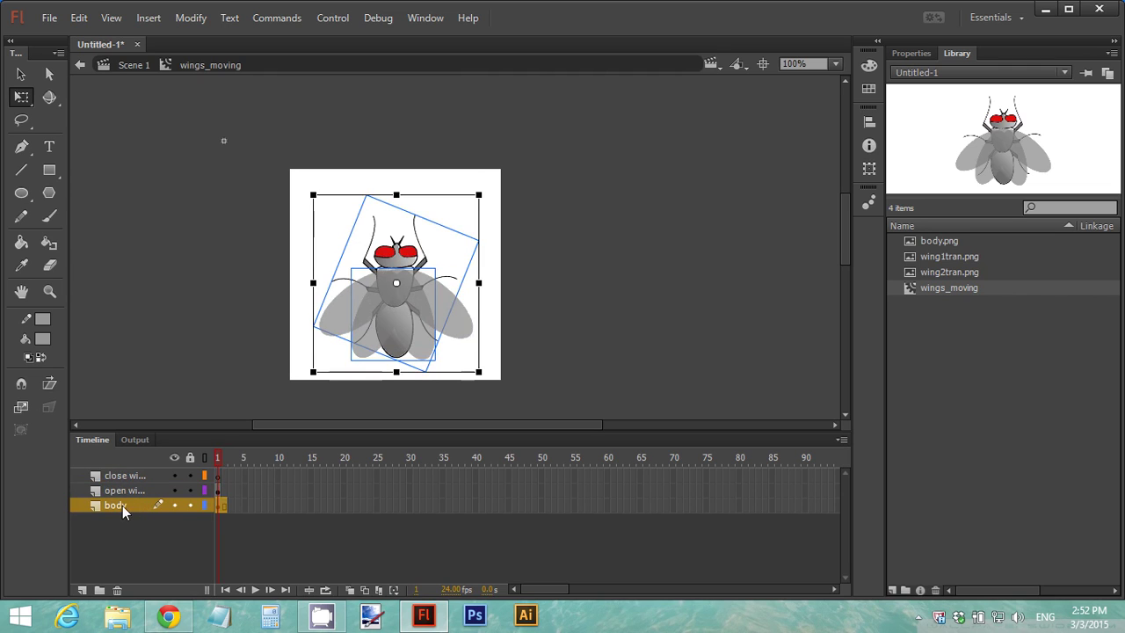
{"action": "left_click", "coordinate": [489, 297]}
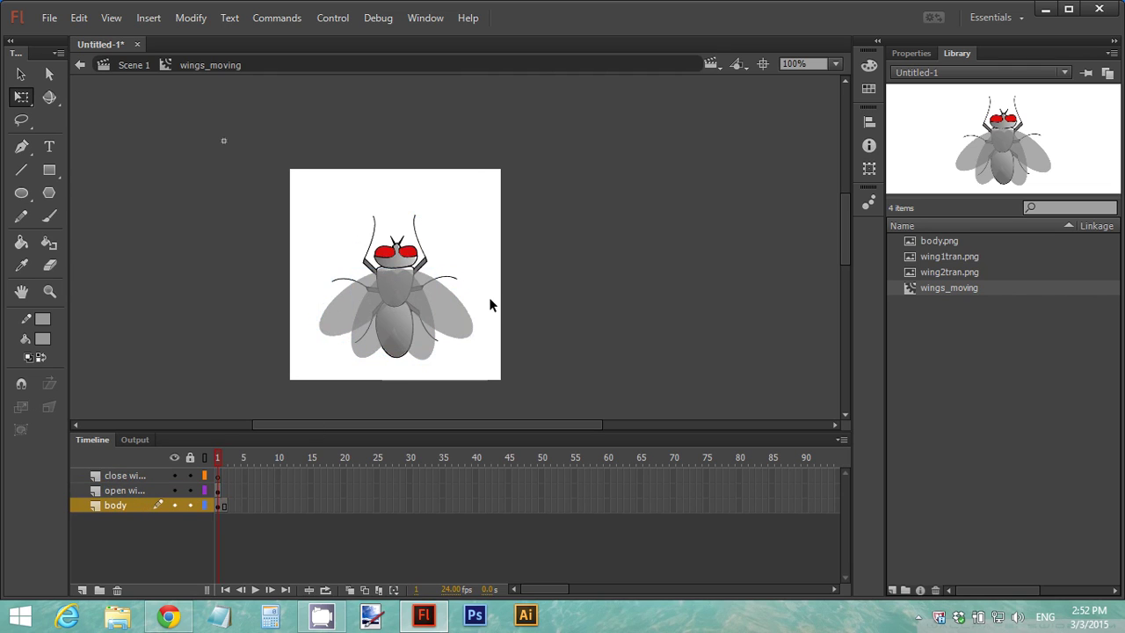
{"action": "left_click", "coordinate": [425, 356]}
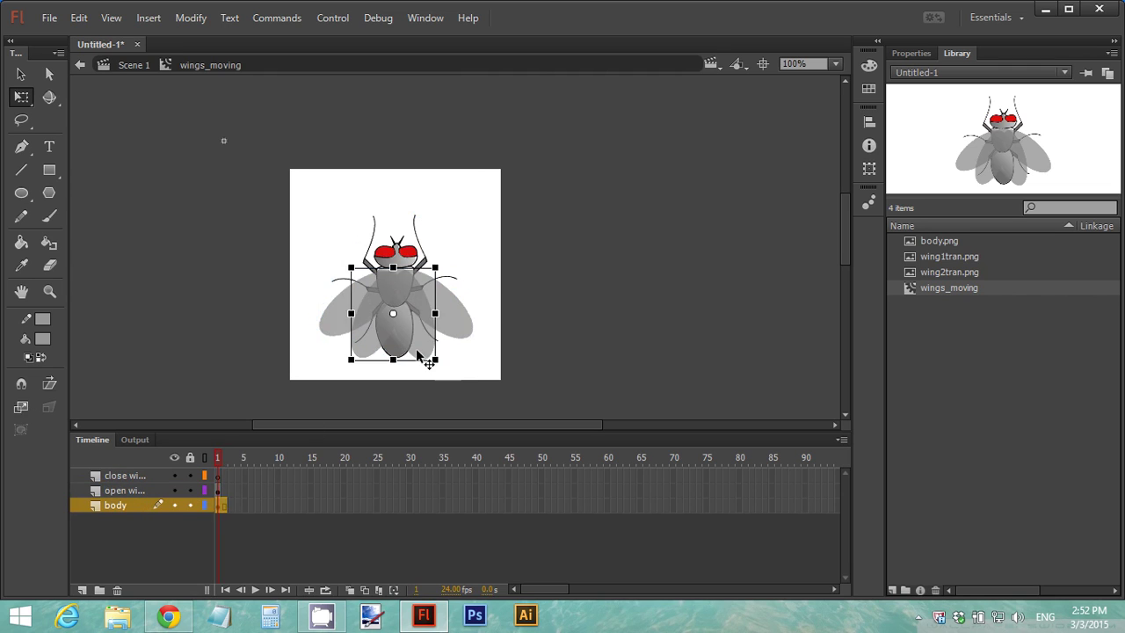
{"action": "left_click", "coordinate": [490, 313]}
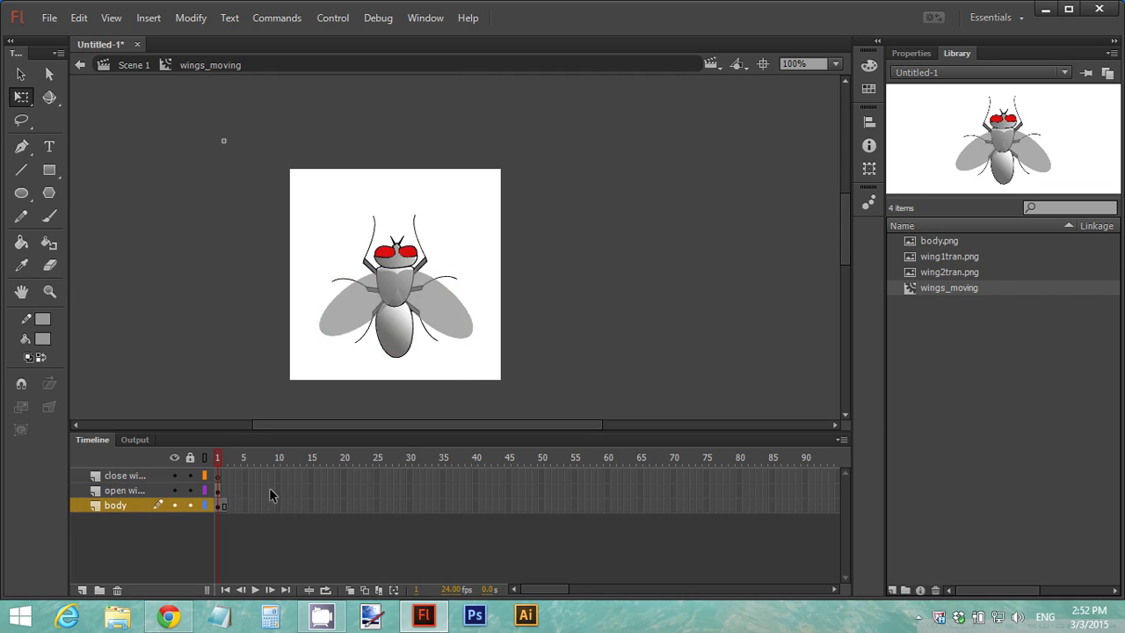
Step: Insert a keyframe at frame 2 of the close wings layer and paste the closed-wings image there, aligned on the fly's body
{"action": "left_click", "coordinate": [138, 475]}
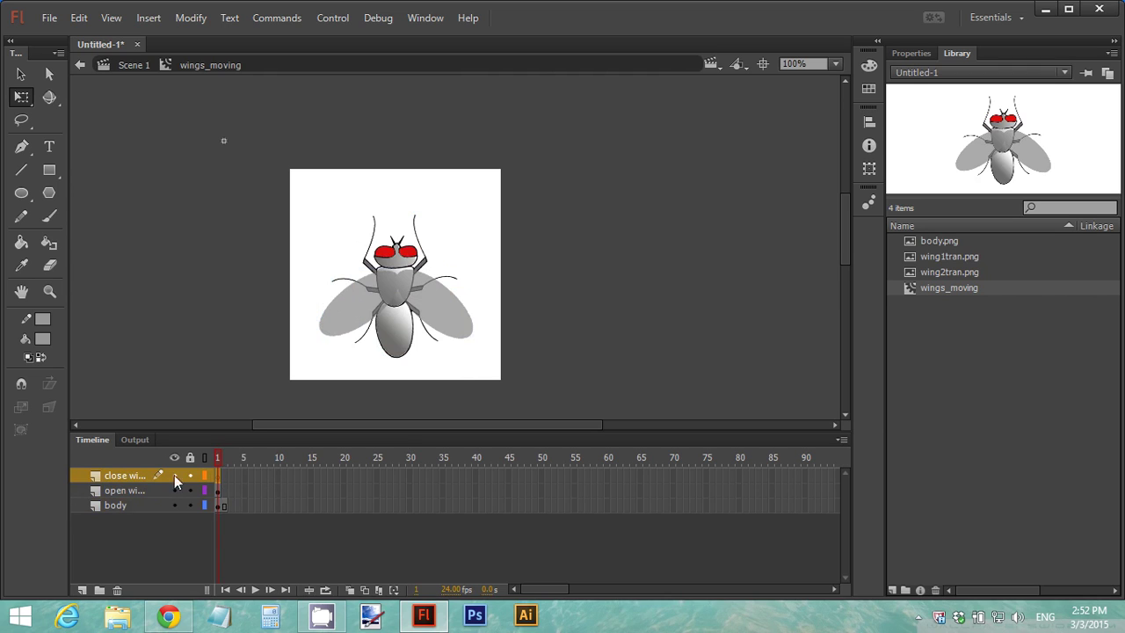
{"action": "left_click", "coordinate": [224, 475]}
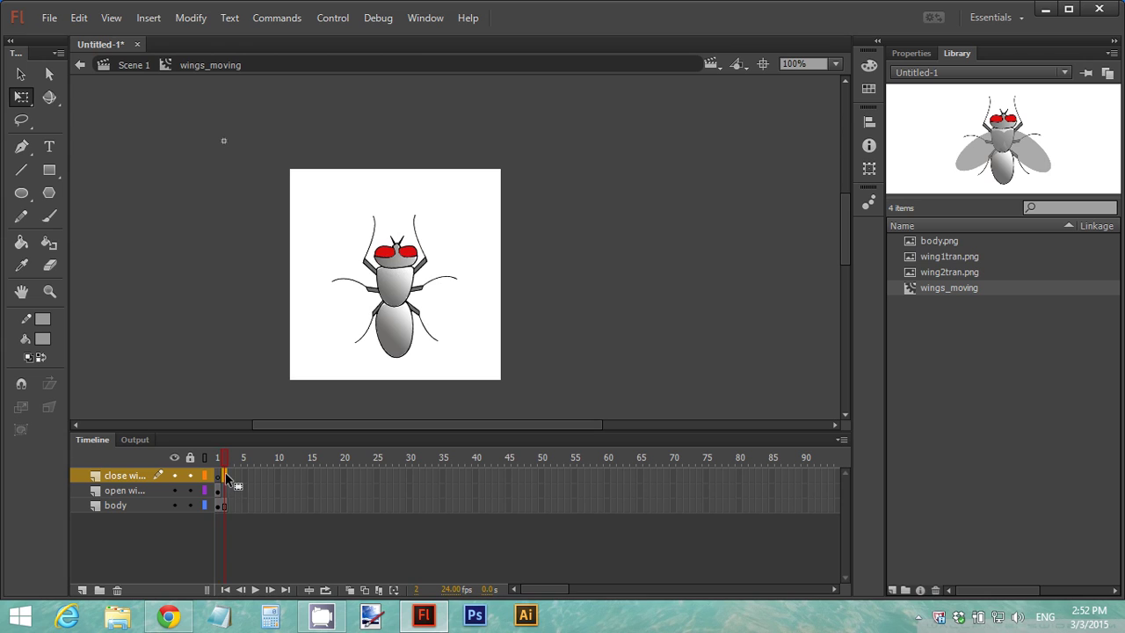
{"action": "right_click", "coordinate": [225, 475]}
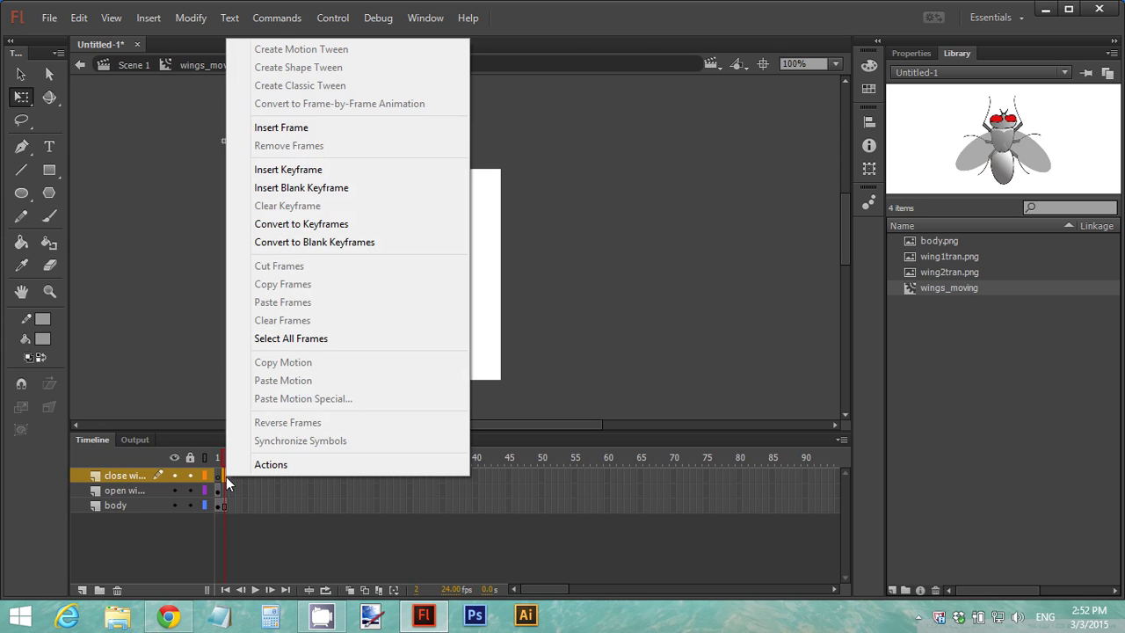
{"action": "left_click", "coordinate": [347, 171]}
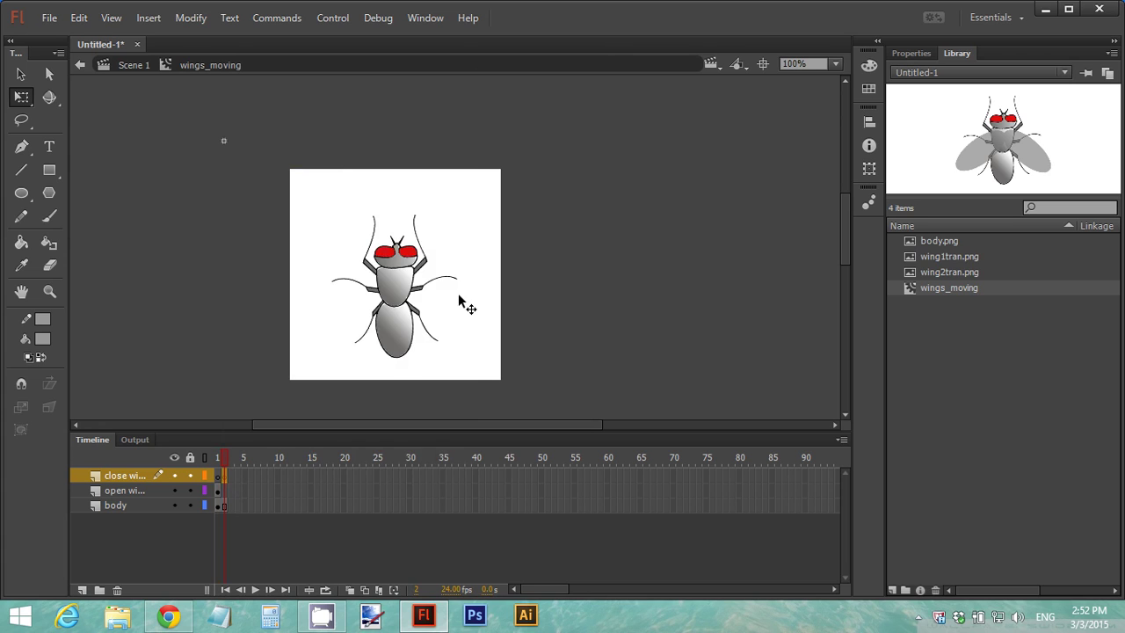
{"action": "key", "text": "ctrl+v"}
{"action": "left_click_drag", "start_coordinate": [480, 250], "coordinate": [413, 320]}
Step: Check the contents of frames 1 and 2 across the body, open wings and close wings layers
{"action": "left_click", "coordinate": [152, 507]}
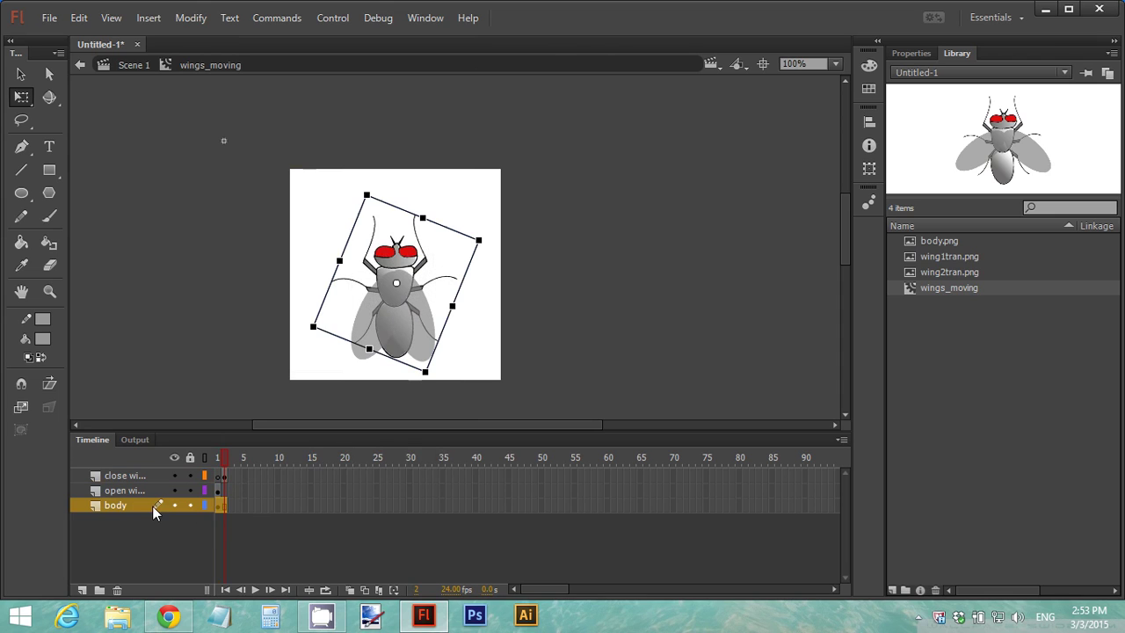
{"action": "left_click", "coordinate": [218, 508]}
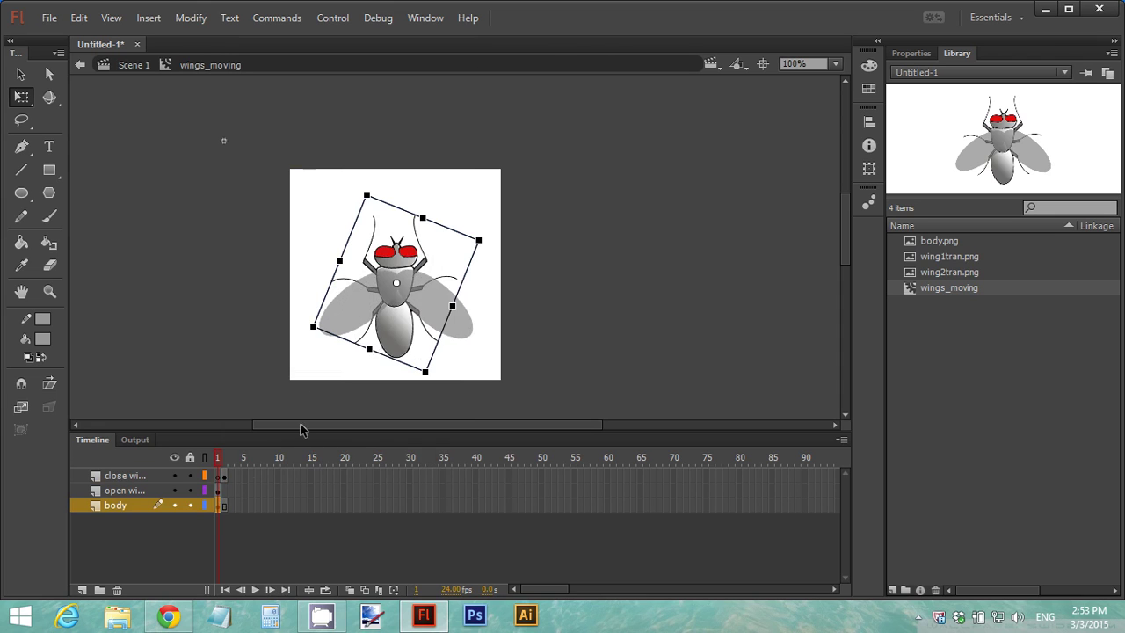
{"action": "left_click", "coordinate": [219, 490]}
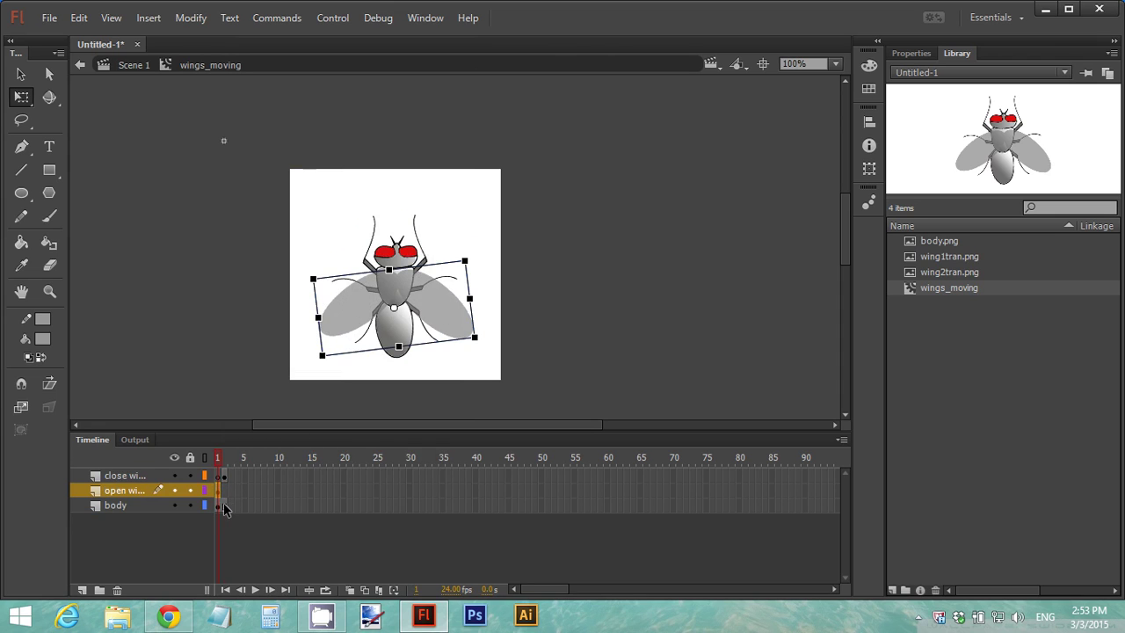
{"action": "left_click", "coordinate": [224, 507]}
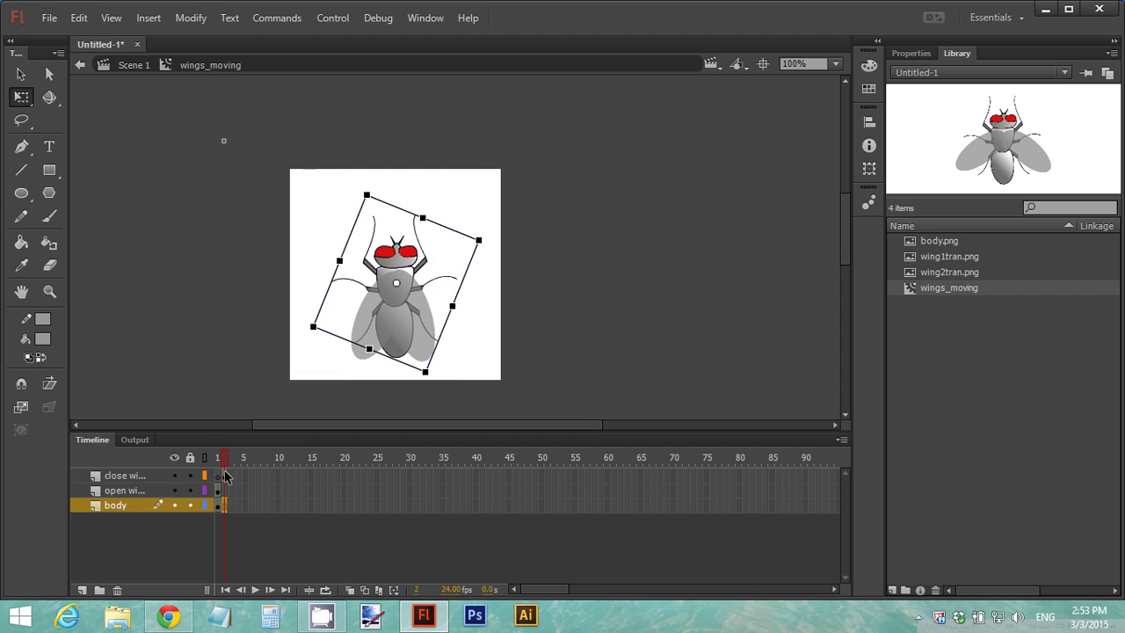
{"action": "left_click", "coordinate": [225, 476]}
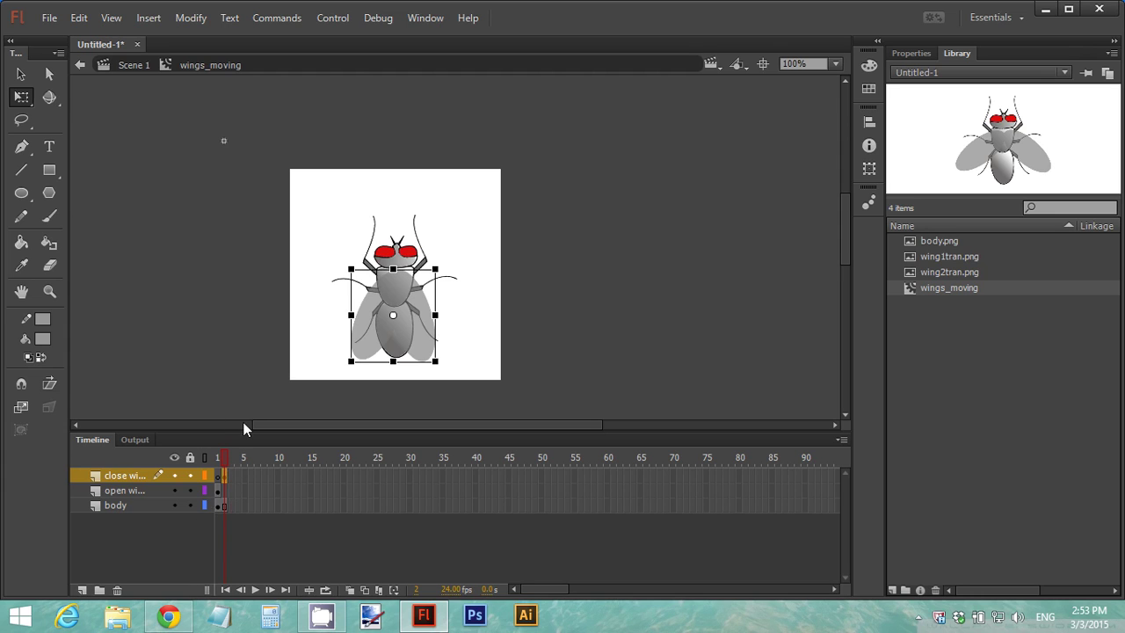
Step: Test the movie to watch the flapping wings, and close the preview
{"action": "left_click", "coordinate": [325, 18]}
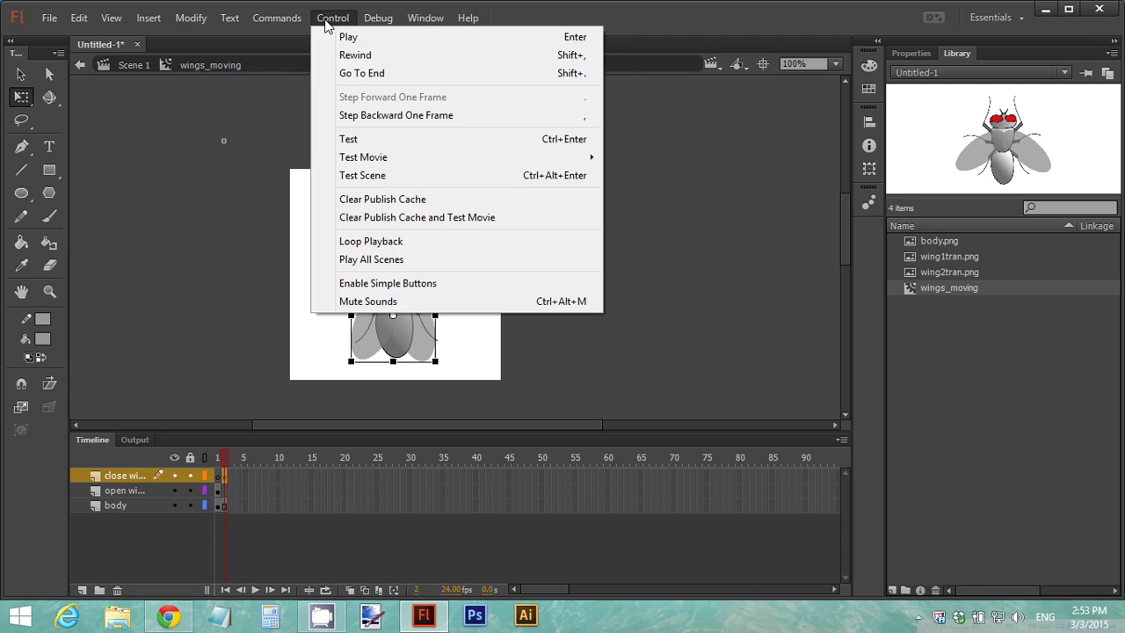
{"action": "left_click", "coordinate": [500, 141]}
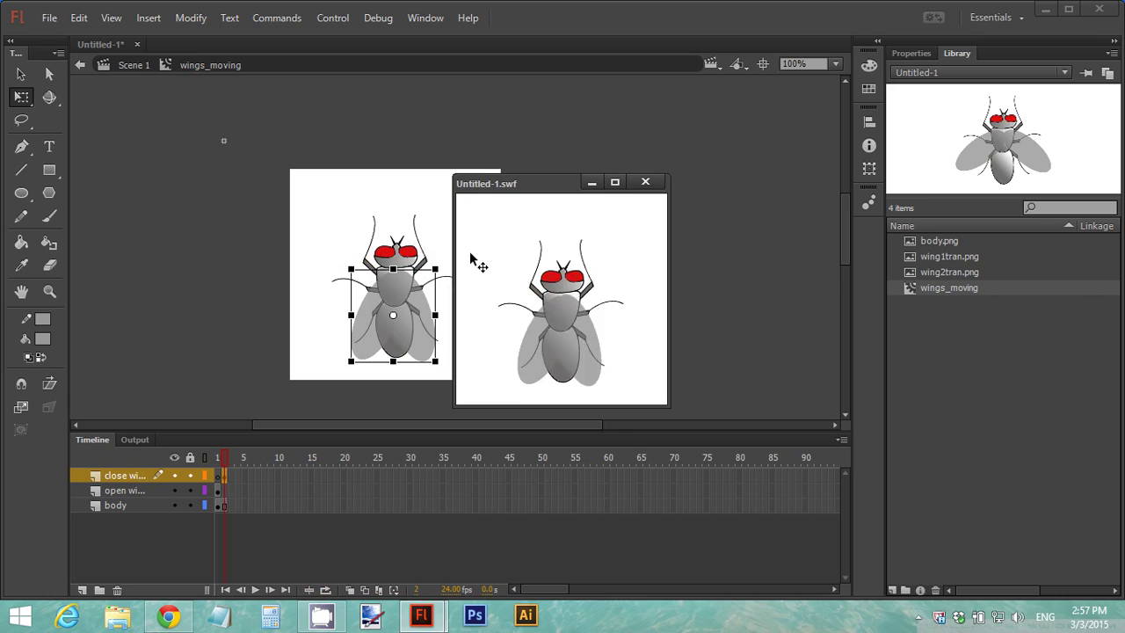
{"action": "left_click", "coordinate": [647, 182]}
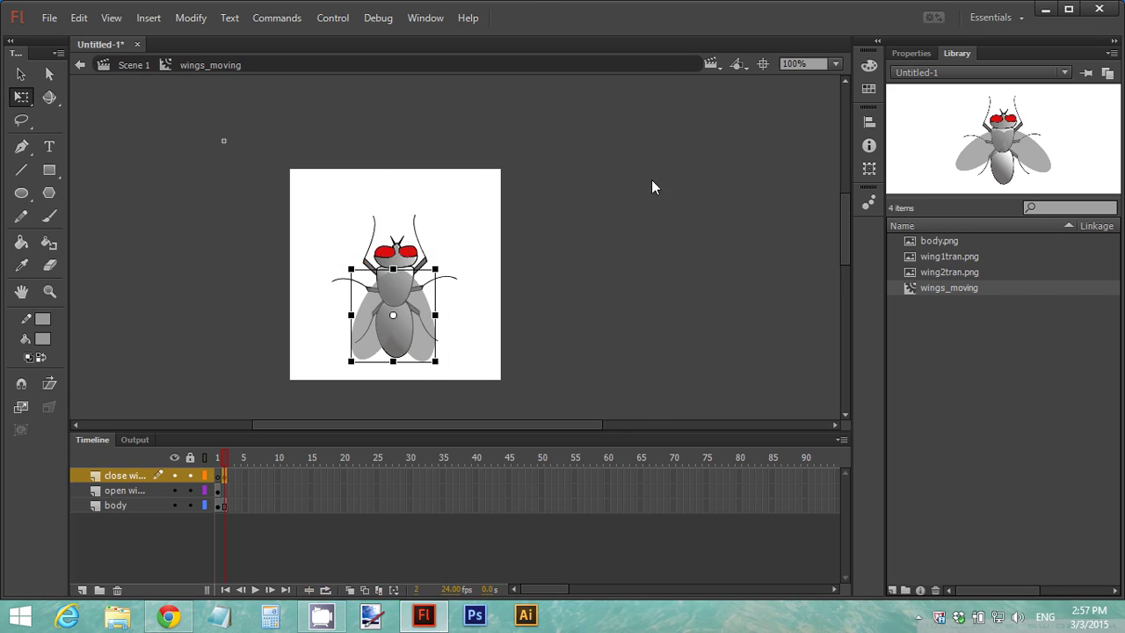
Step: Return to Scene 1 and preview body.png, wing1tran.png, wing2tran.png and the wings_moving symbol in the library
{"action": "left_click", "coordinate": [132, 66]}
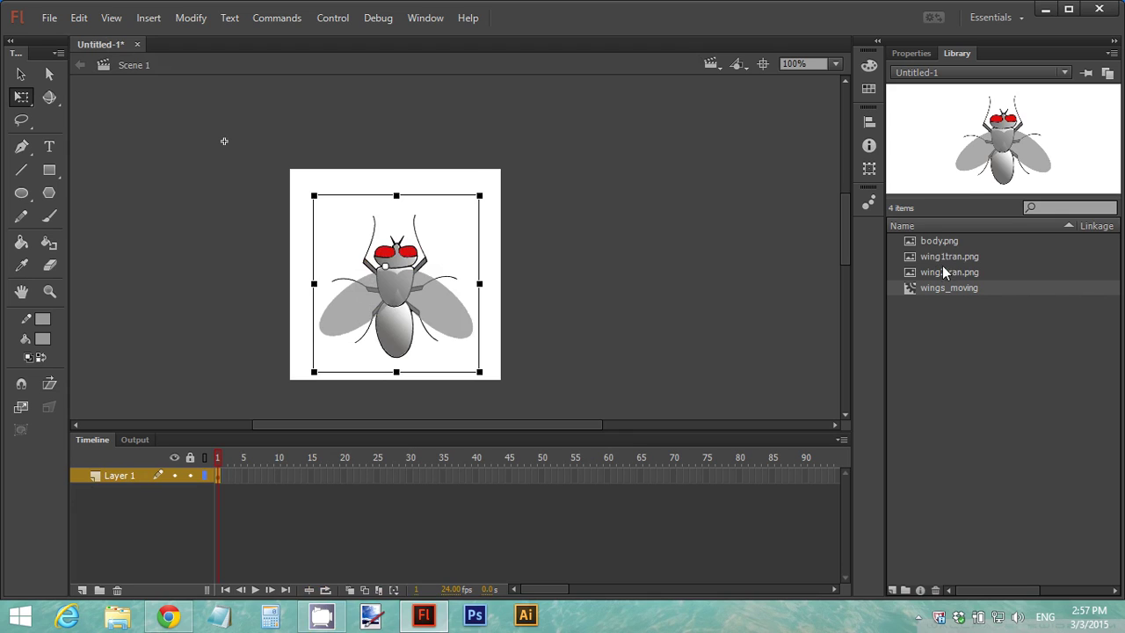
{"action": "left_click", "coordinate": [929, 244]}
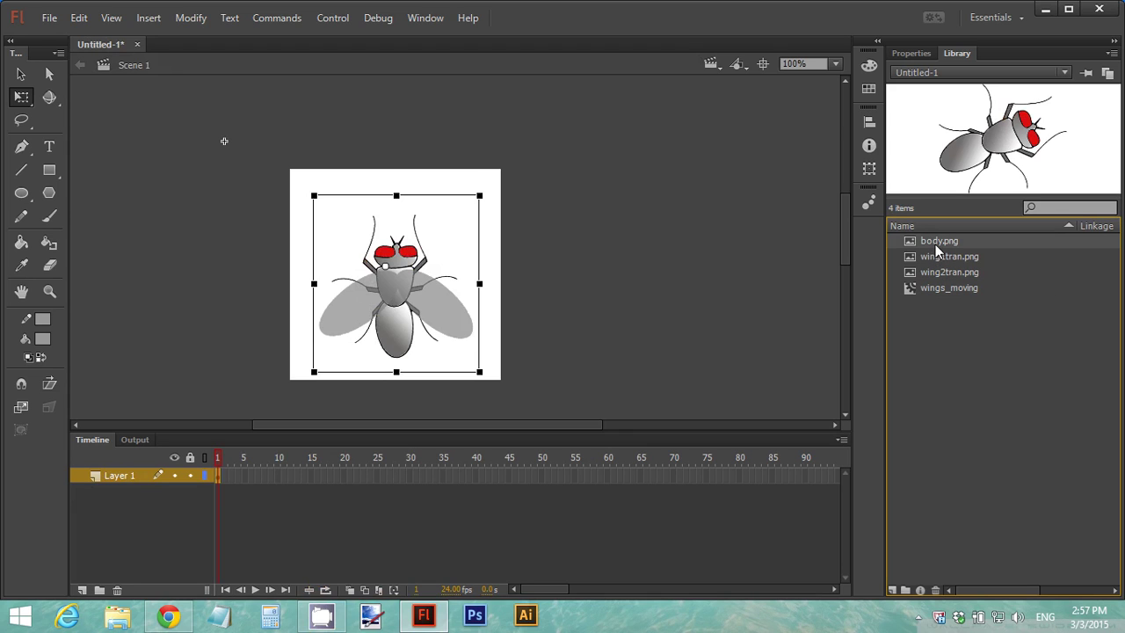
{"action": "left_click", "coordinate": [936, 256]}
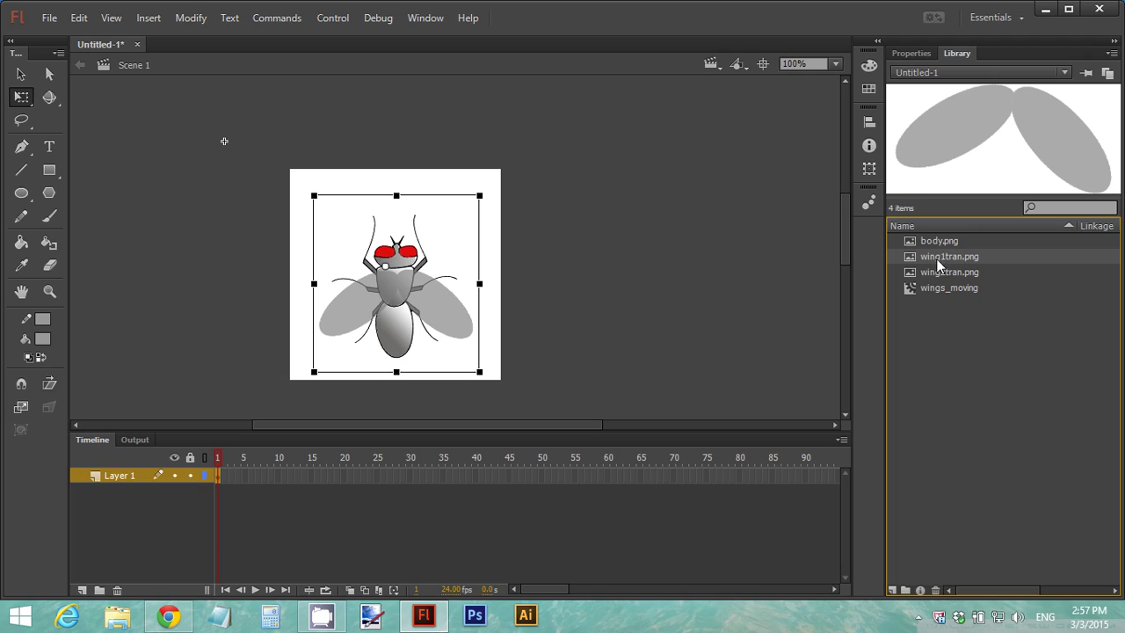
{"action": "left_click", "coordinate": [932, 272]}
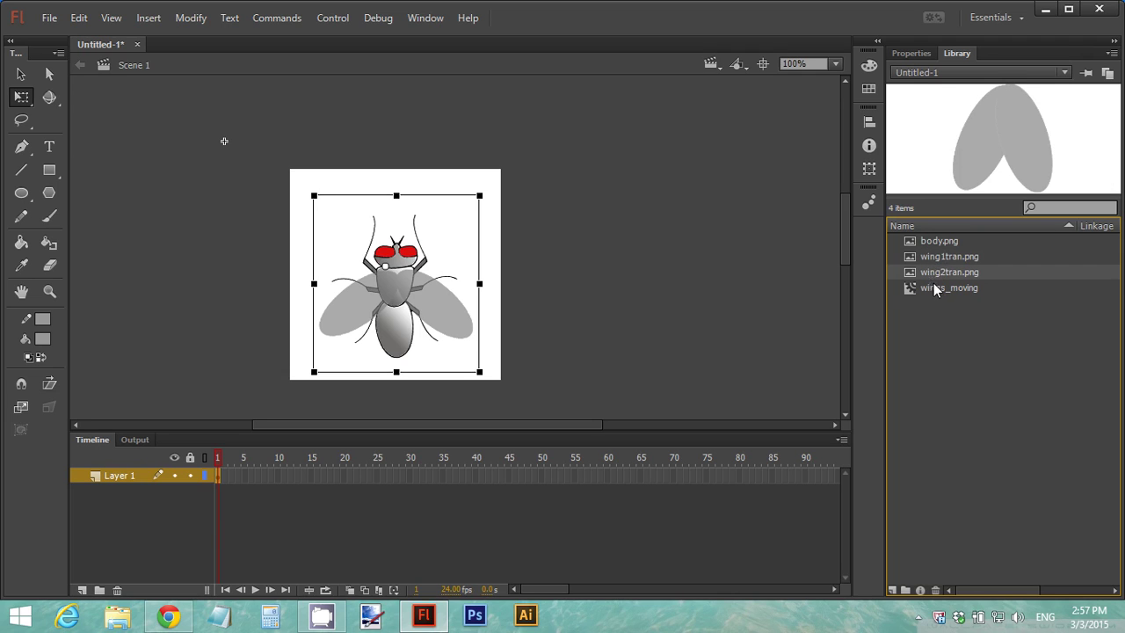
{"action": "left_click", "coordinate": [930, 288]}
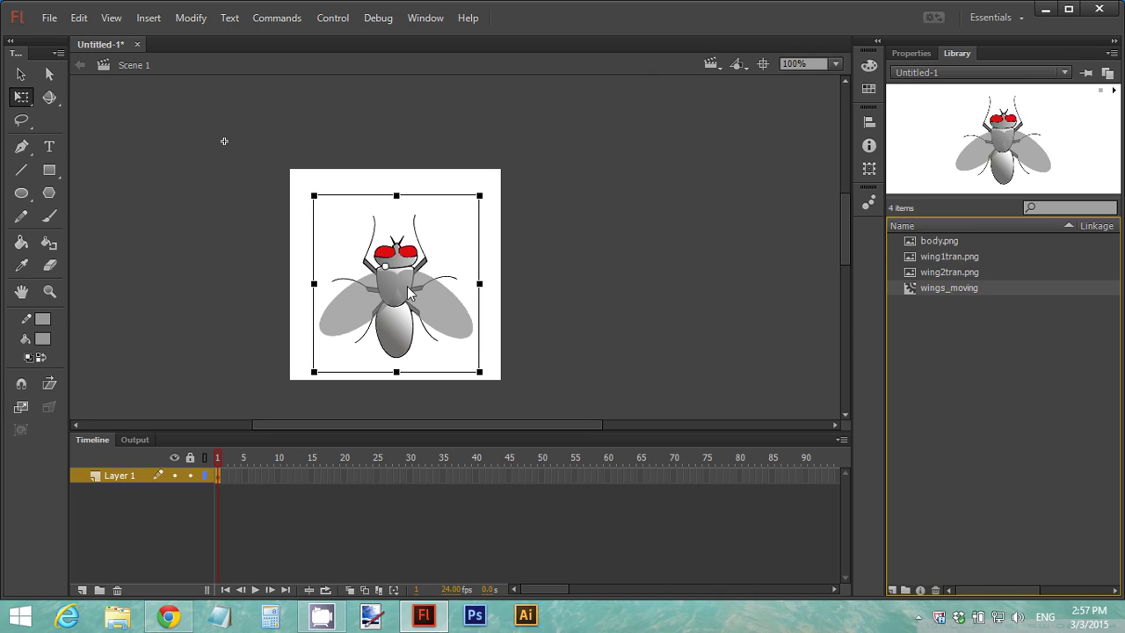
{"action": "left_click", "coordinate": [931, 273]}
{"action": "left_click", "coordinate": [925, 288]}
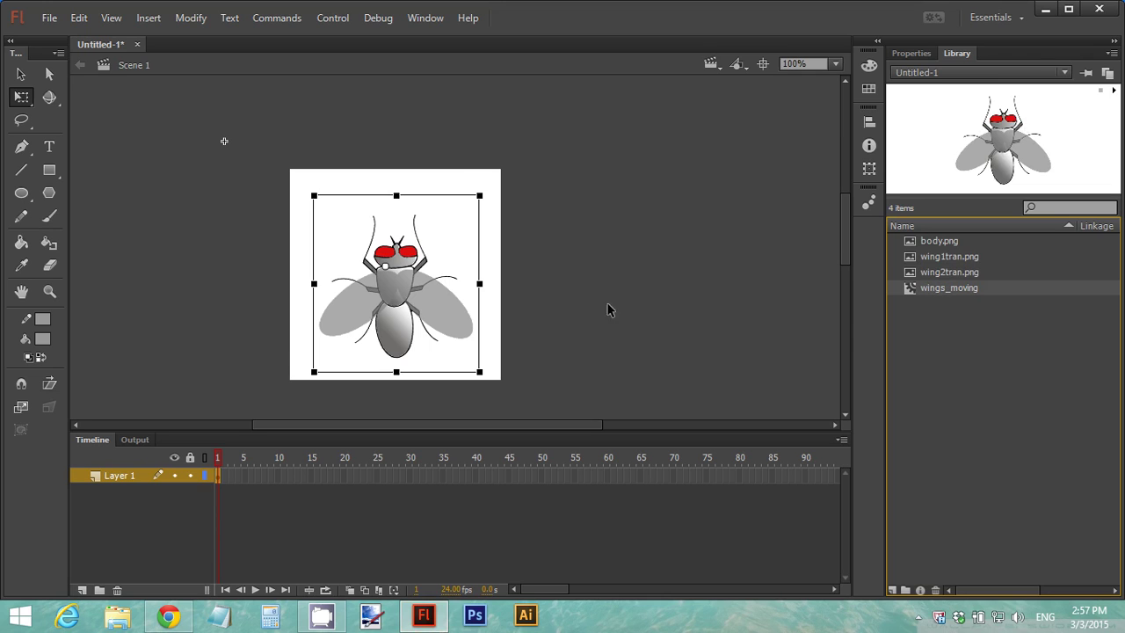
Step: Replace the fly on the stage with a fresh wings_moving instance from the library and rename Layer 1 as fly
{"action": "left_click_drag", "start_coordinate": [349, 219], "coordinate": [349, 219]}
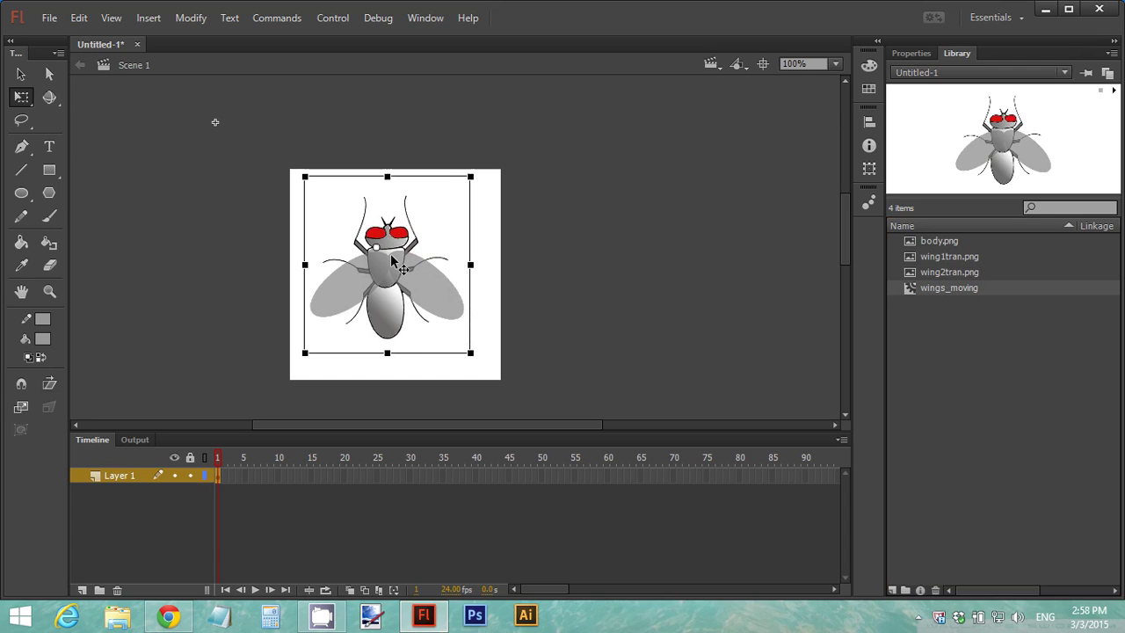
{"action": "key", "text": "Delete"}
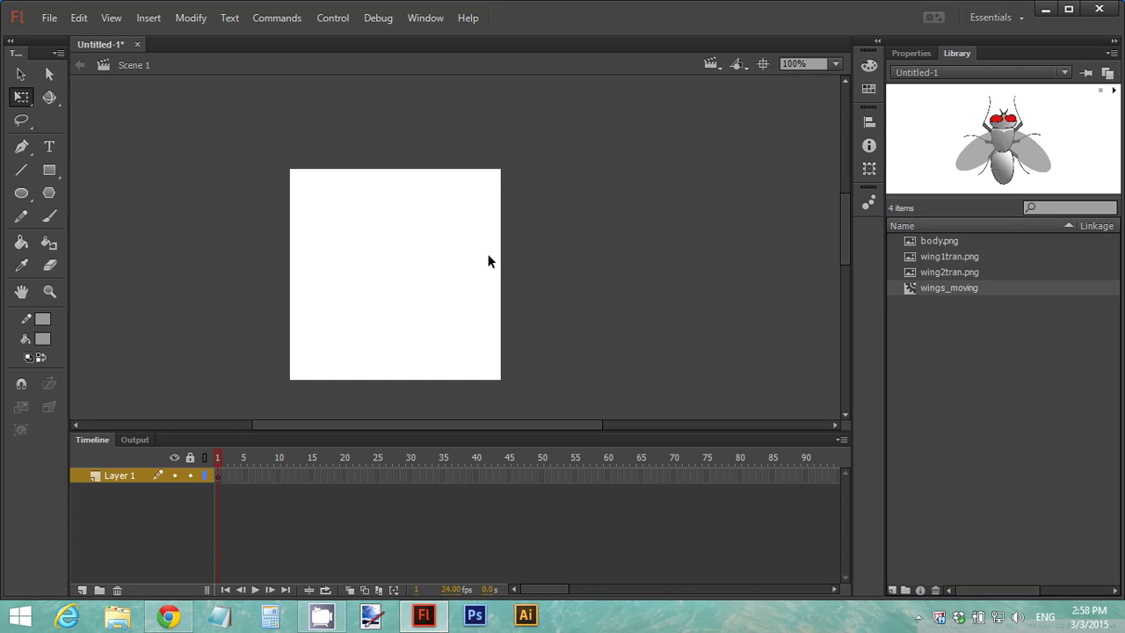
{"action": "left_click", "coordinate": [936, 288]}
{"action": "left_click_drag", "start_coordinate": [937, 288], "coordinate": [406, 260]}
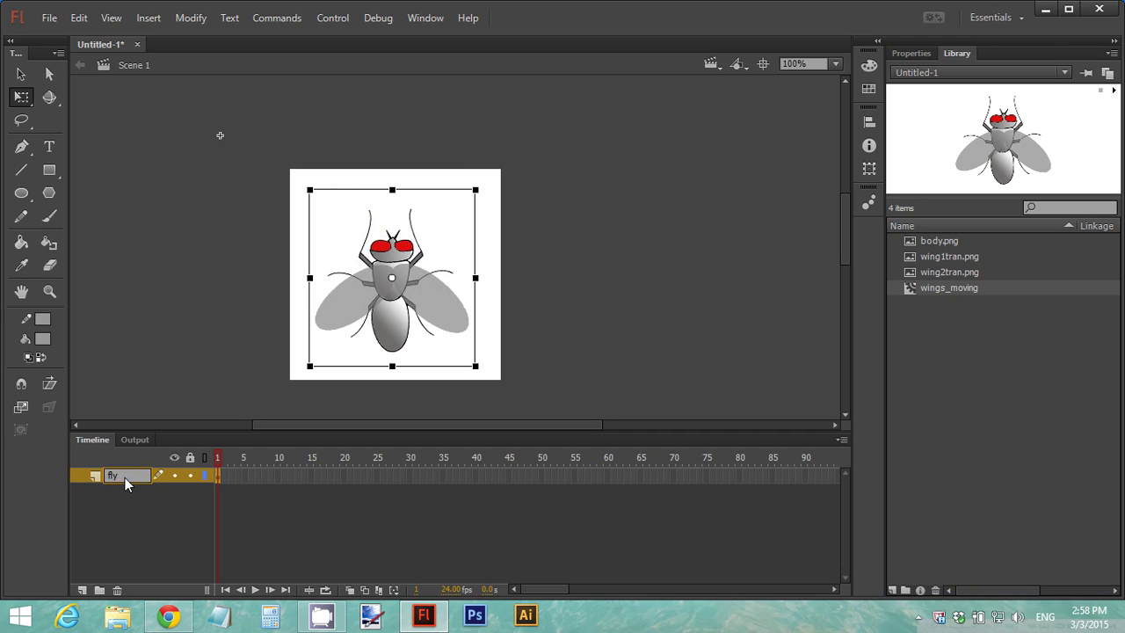
{"action": "left_click", "coordinate": [148, 499]}
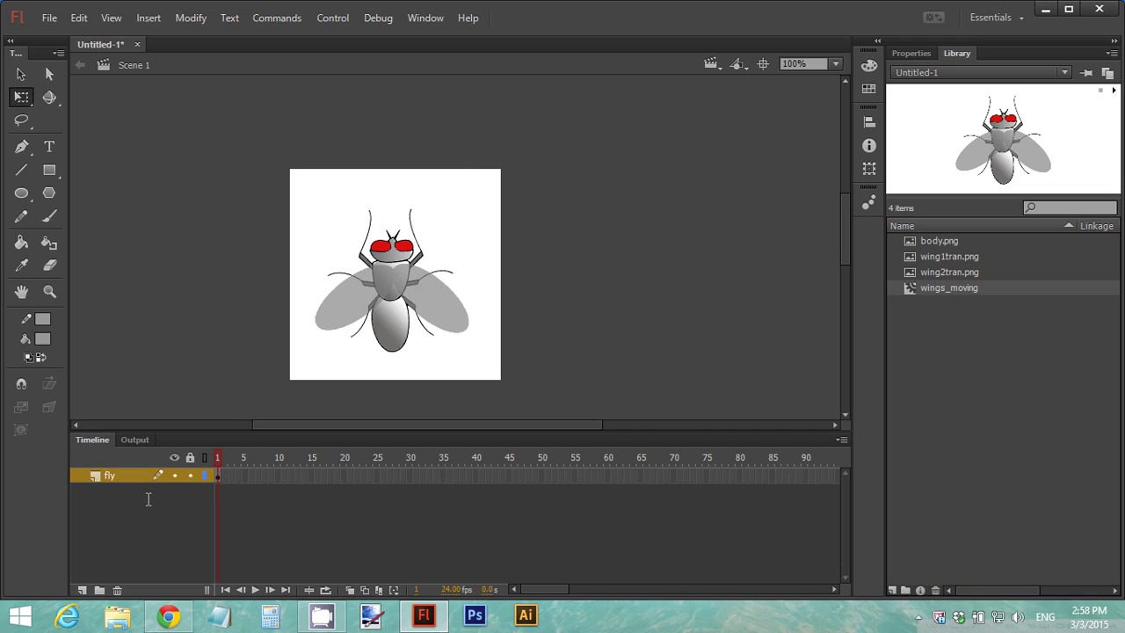
Step: Scale the fly instance in frame 1 down around its centre to a tiny speck on the stage
{"action": "left_click", "coordinate": [220, 477]}
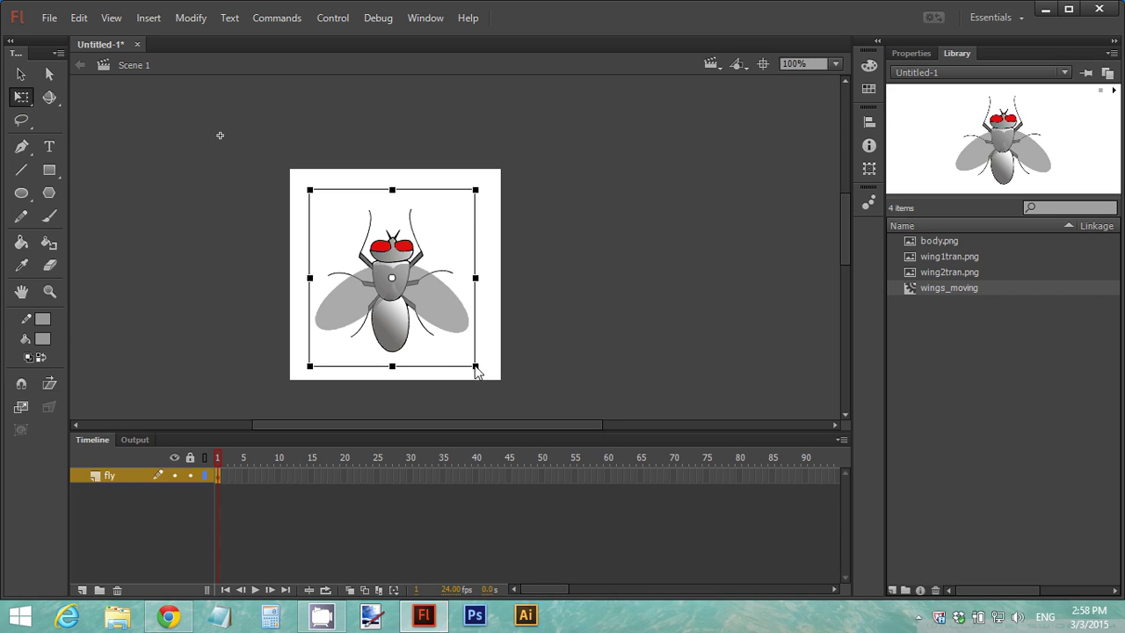
{"action": "left_click_drag", "start_coordinate": [476, 369], "coordinate": [411, 286]}
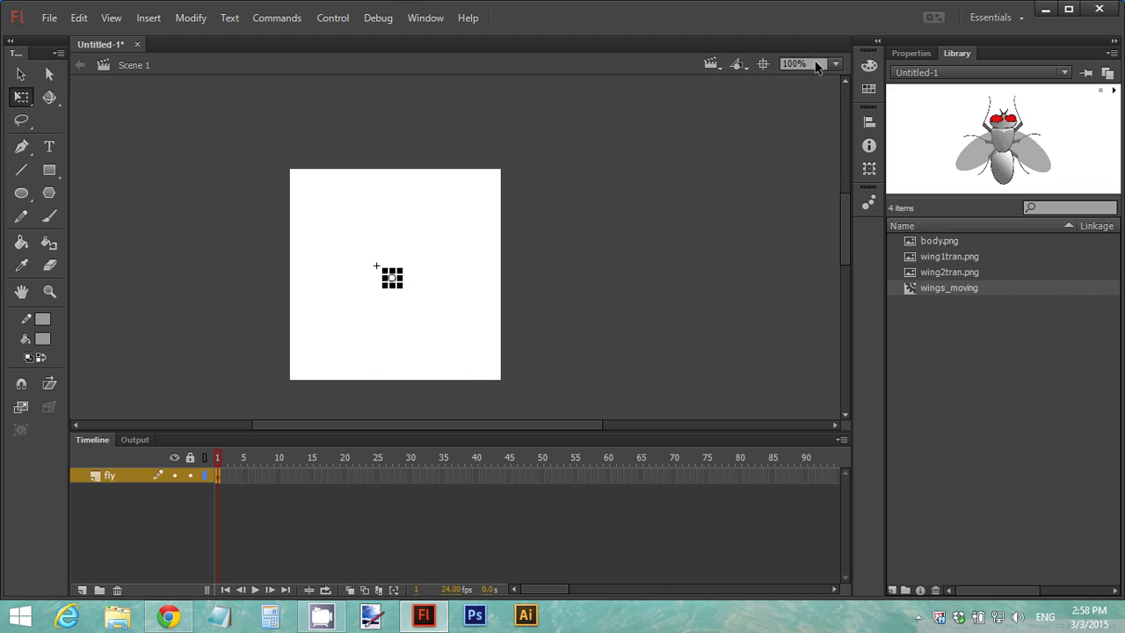
{"action": "left_click", "coordinate": [813, 64]}
{"action": "type", "text": "500"}
{"action": "key", "text": "Return"}
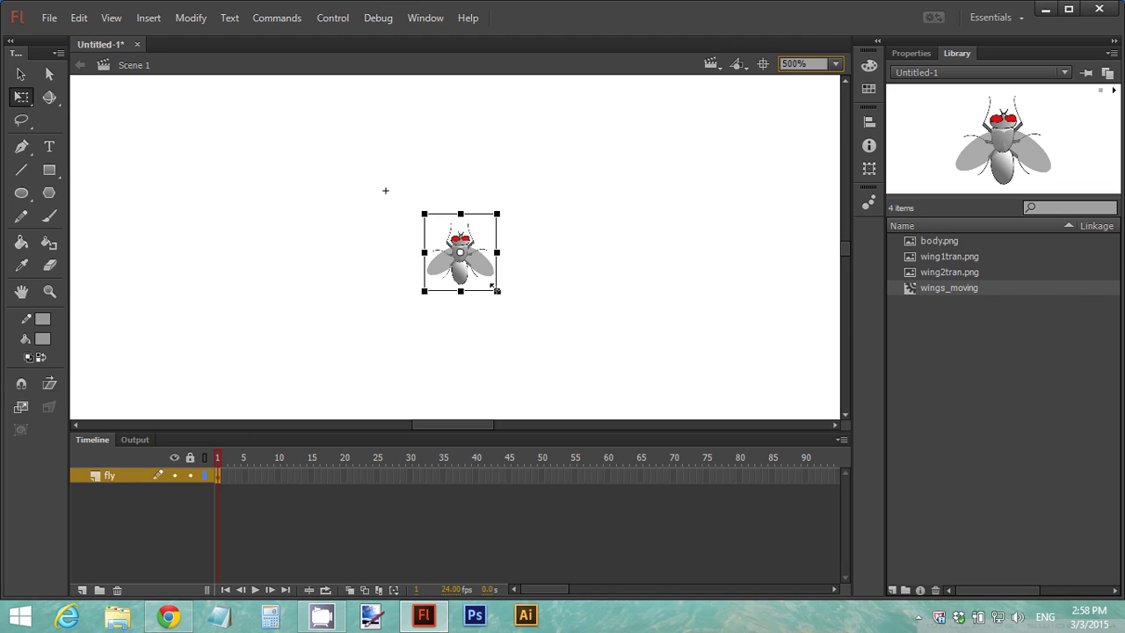
{"action": "left_click_drag", "start_coordinate": [497, 291], "coordinate": [469, 258]}
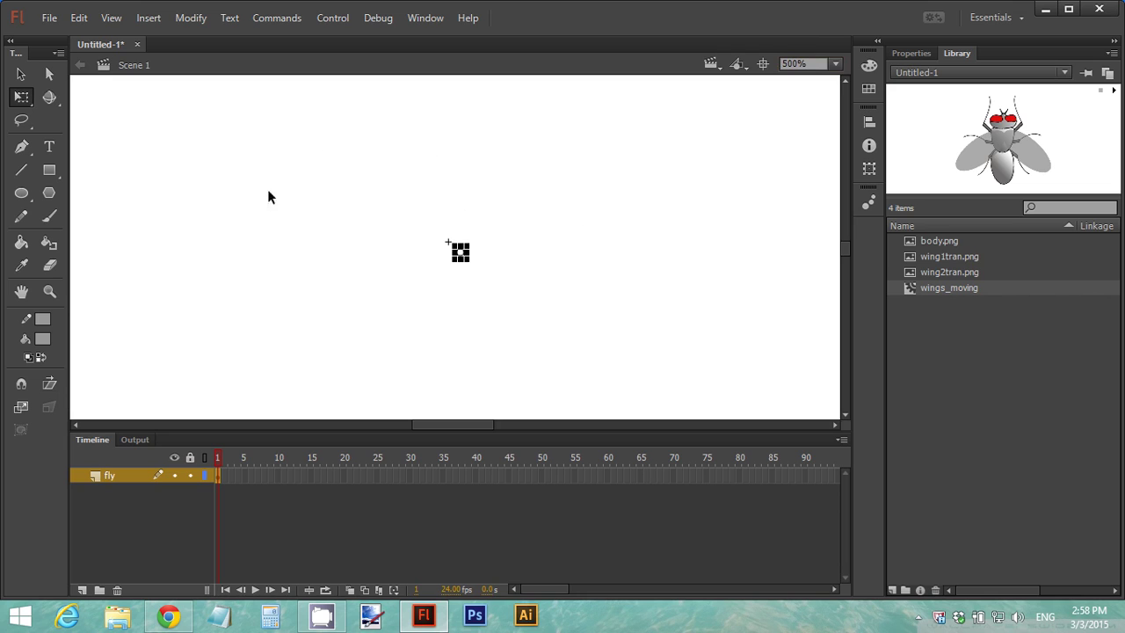
Step: Move the tiny fly in frame 1 toward the upper-left area of the stage
{"action": "left_click", "coordinate": [21, 74]}
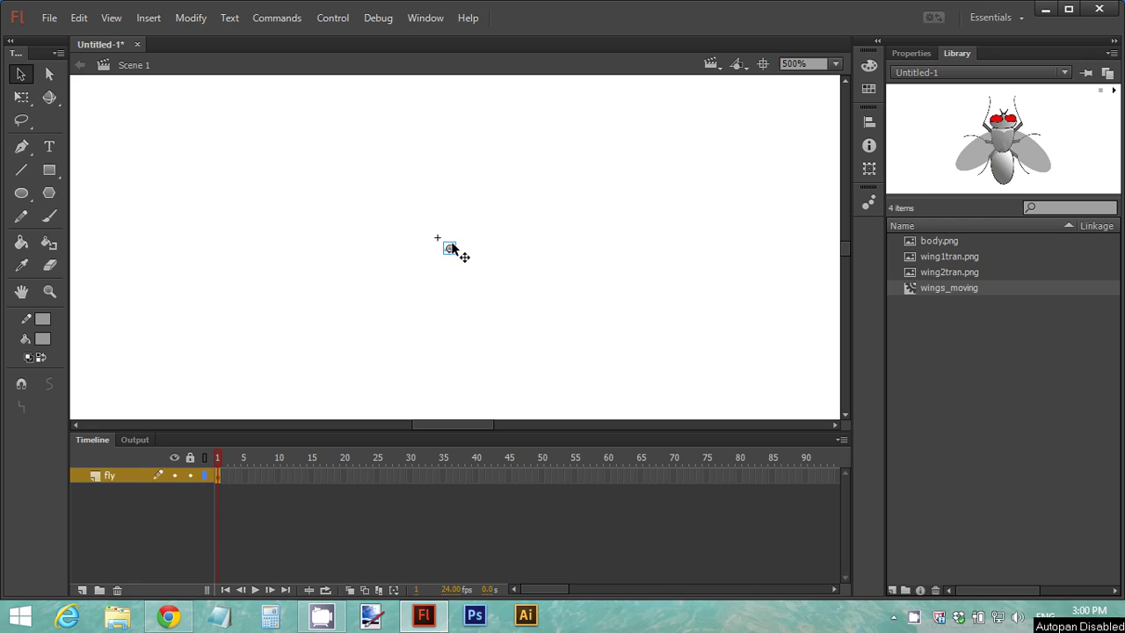
{"action": "left_click_drag", "start_coordinate": [451, 247], "coordinate": [234, 155]}
Step: Rotate the tiny fly in frame 1 around its centre so that it heads down and to the right
{"action": "left_click", "coordinate": [26, 102]}
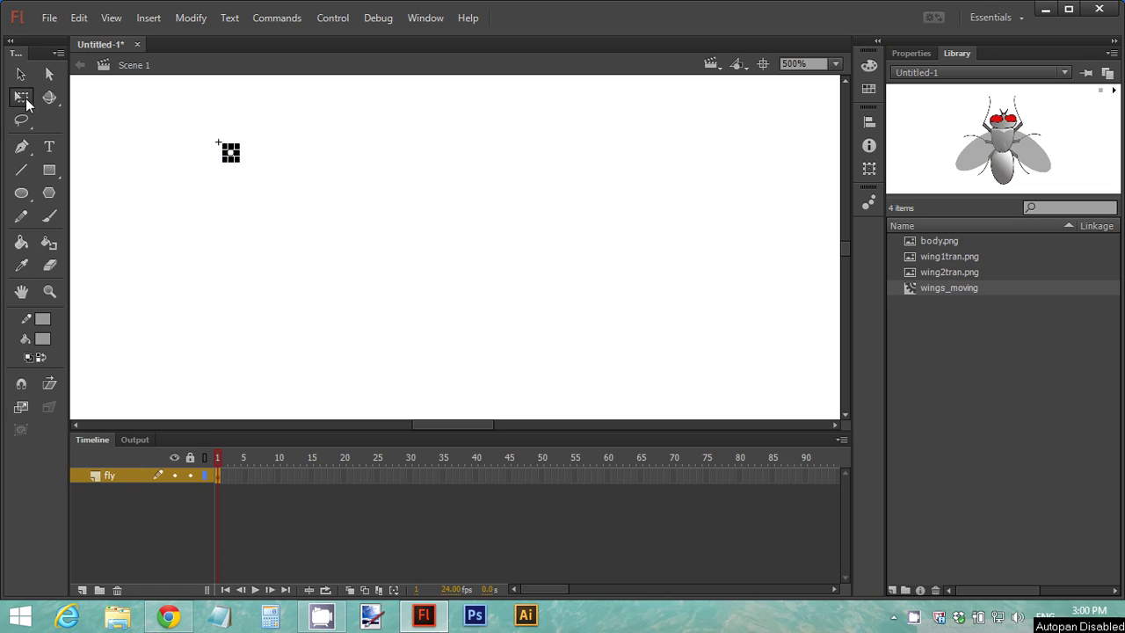
{"action": "left_click", "coordinate": [791, 64]}
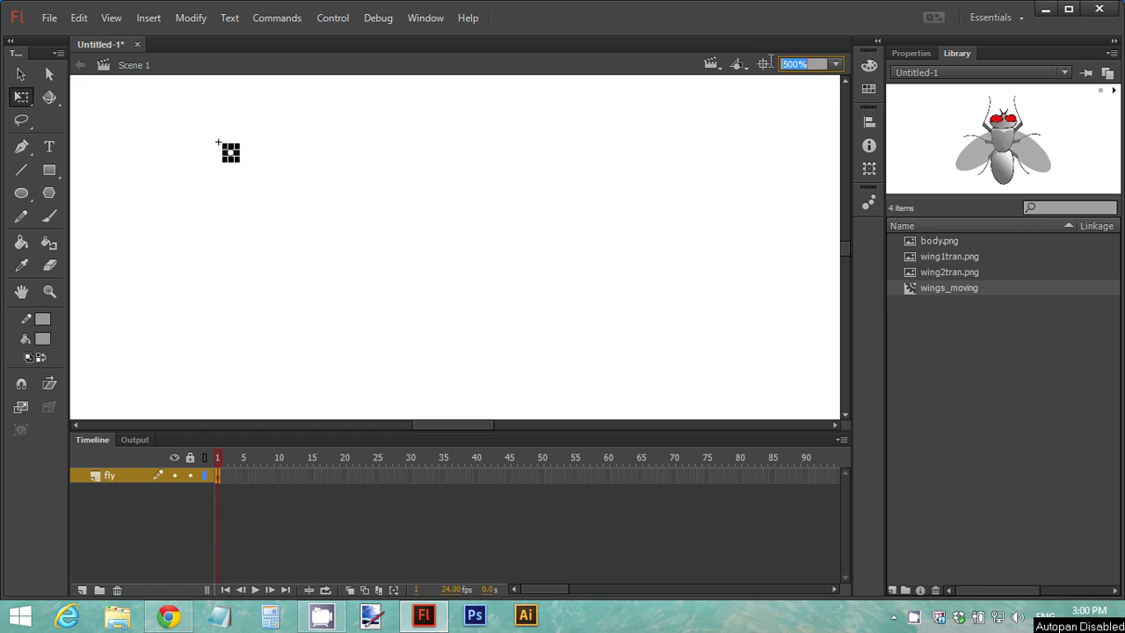
{"action": "type", "text": "700"}
{"action": "left_click", "coordinate": [761, 65]}
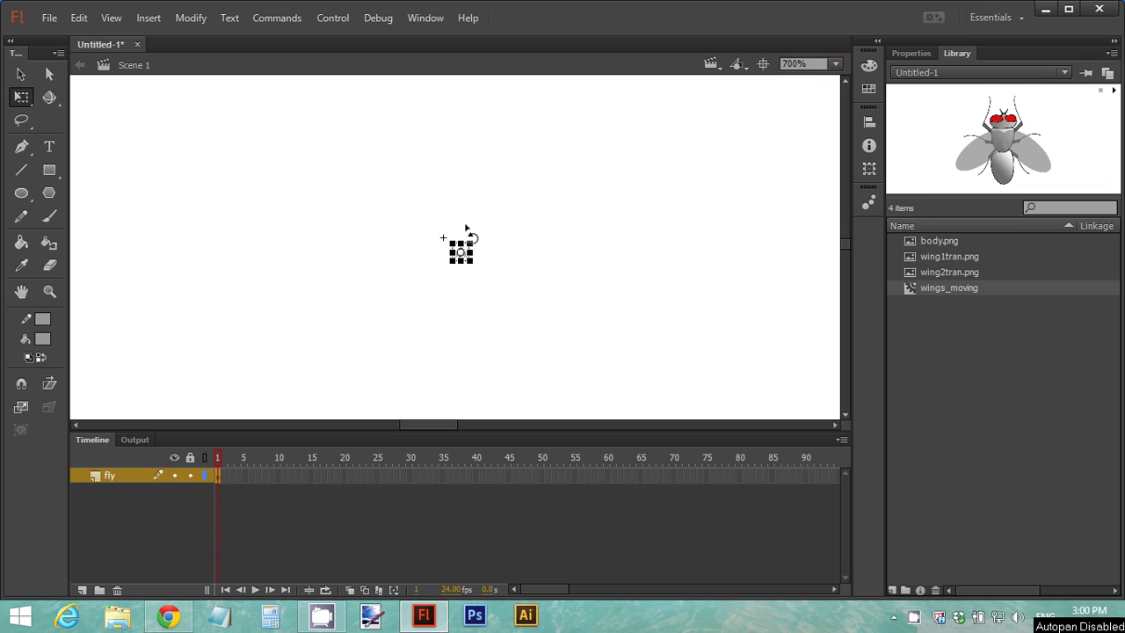
{"action": "left_click_drag", "start_coordinate": [466, 227], "coordinate": [419, 304]}
{"action": "left_click", "coordinate": [517, 285]}
{"action": "left_click", "coordinate": [459, 254]}
{"action": "left_click", "coordinate": [817, 65]}
{"action": "type", "text": "500"}
{"action": "key", "text": "Return"}
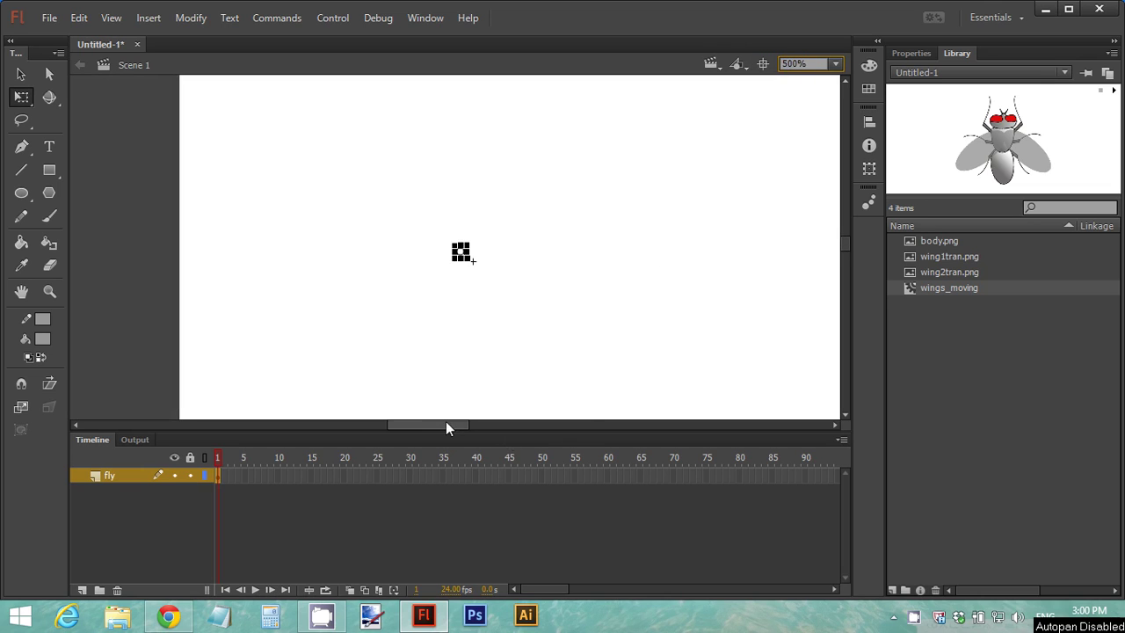
{"action": "left_click_drag", "start_coordinate": [438, 425], "coordinate": [445, 426]}
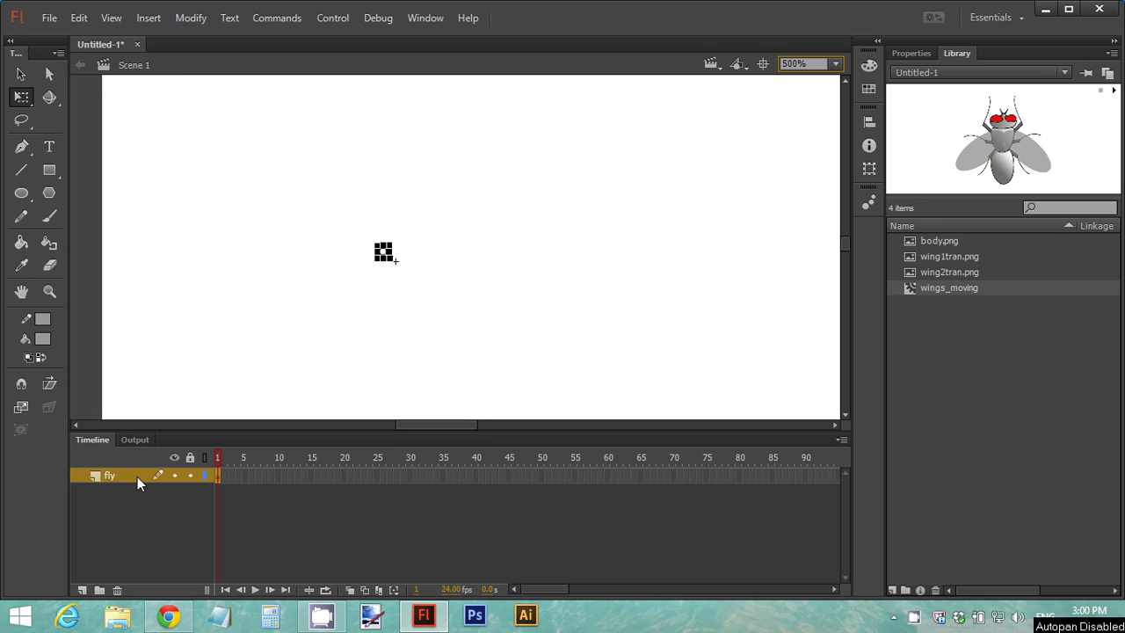
Step: Insert a keyframe in frame 5 of the fly layer, with the fly enlarged around its centre and moved down and right
{"action": "left_click", "coordinate": [244, 477]}
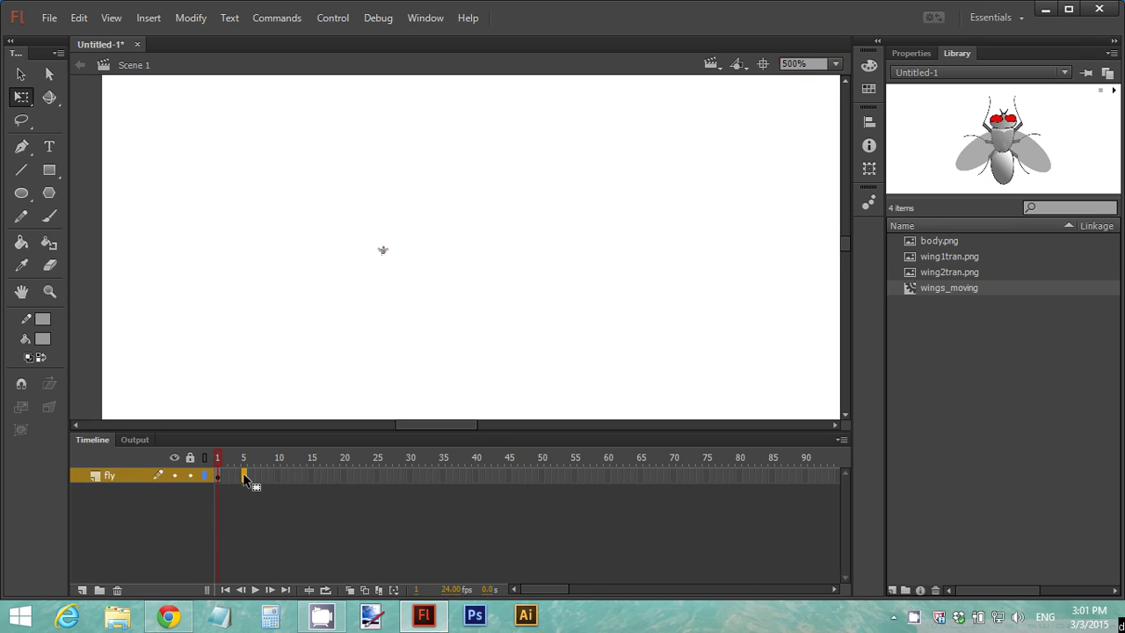
{"action": "right_click", "coordinate": [246, 477]}
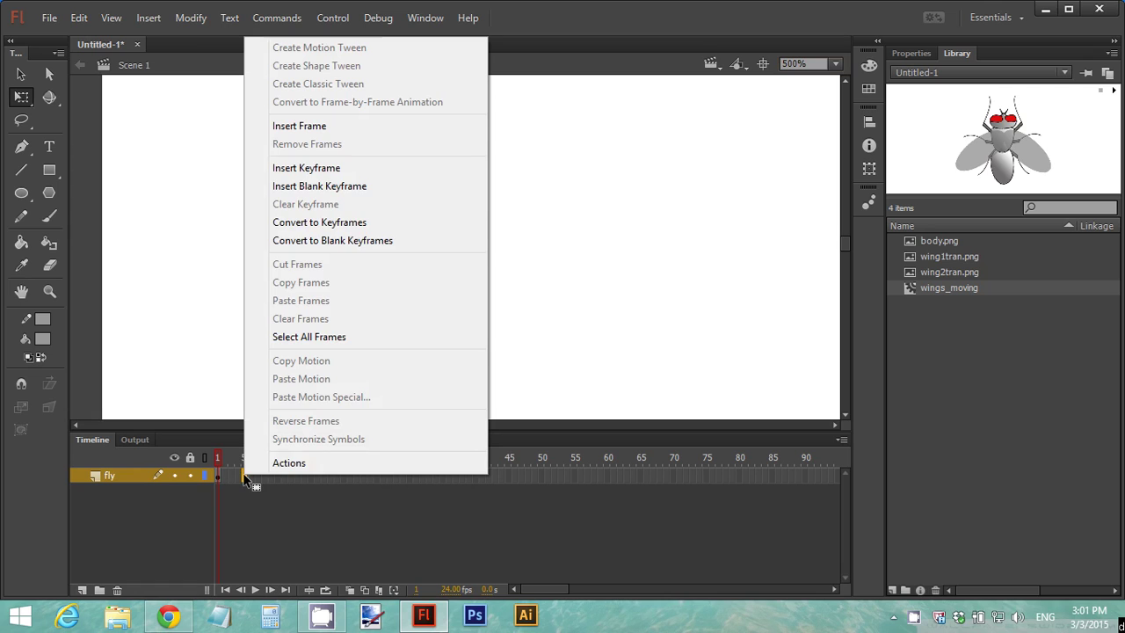
{"action": "left_click", "coordinate": [365, 168]}
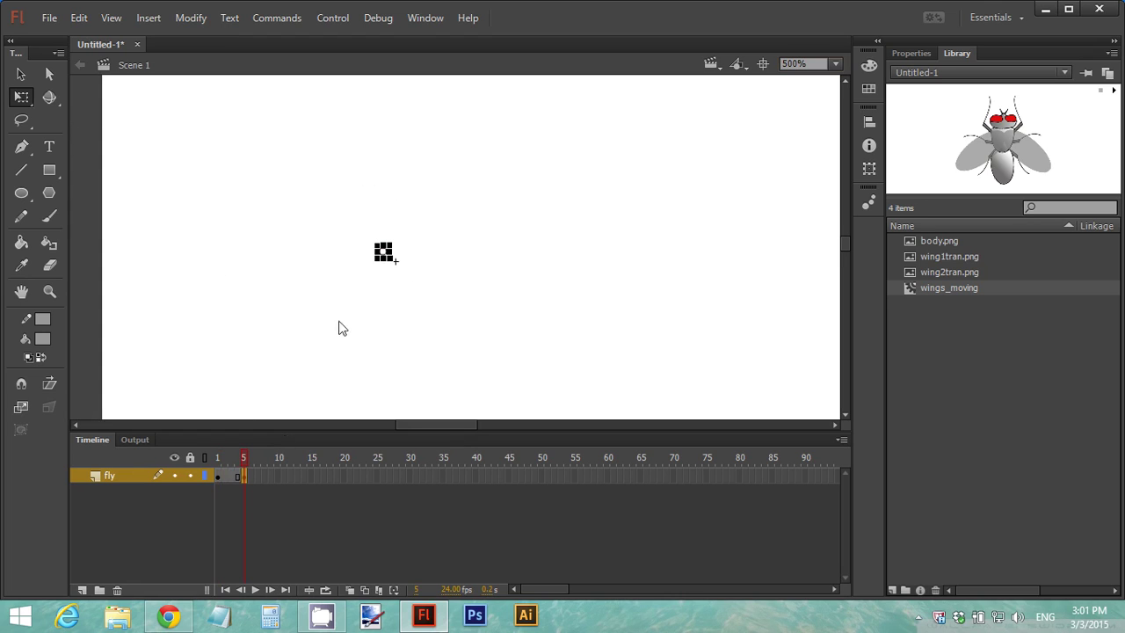
{"action": "left_click", "coordinate": [217, 477]}
{"action": "left_click", "coordinate": [244, 476]}
{"action": "left_click_drag", "start_coordinate": [394, 261], "coordinate": [442, 278]}
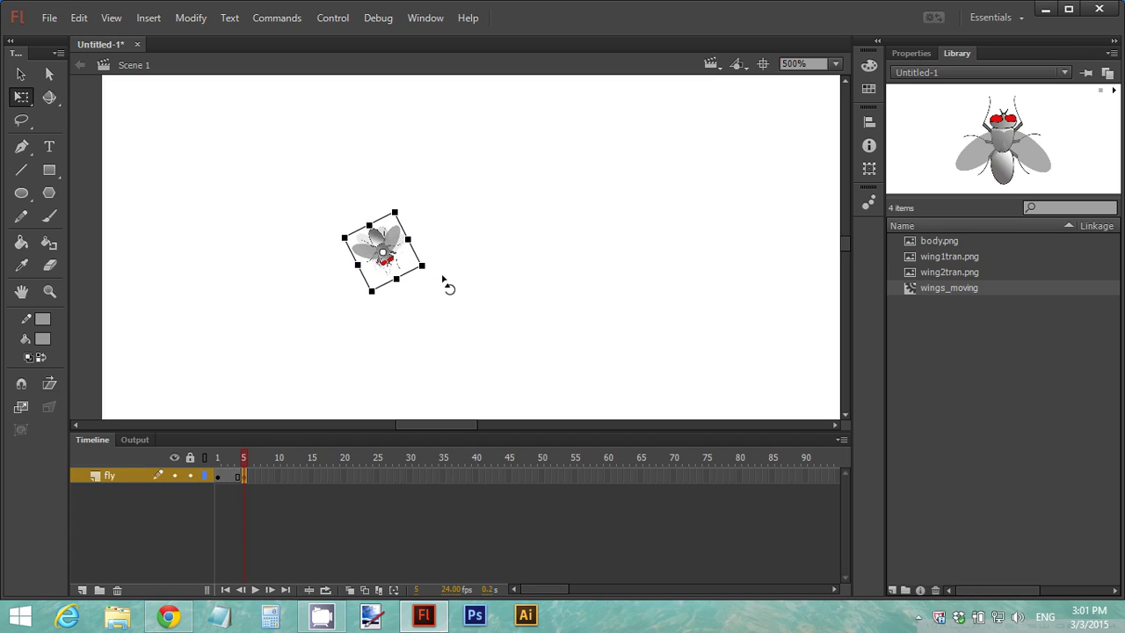
{"action": "left_click_drag", "start_coordinate": [389, 243], "coordinate": [432, 326]}
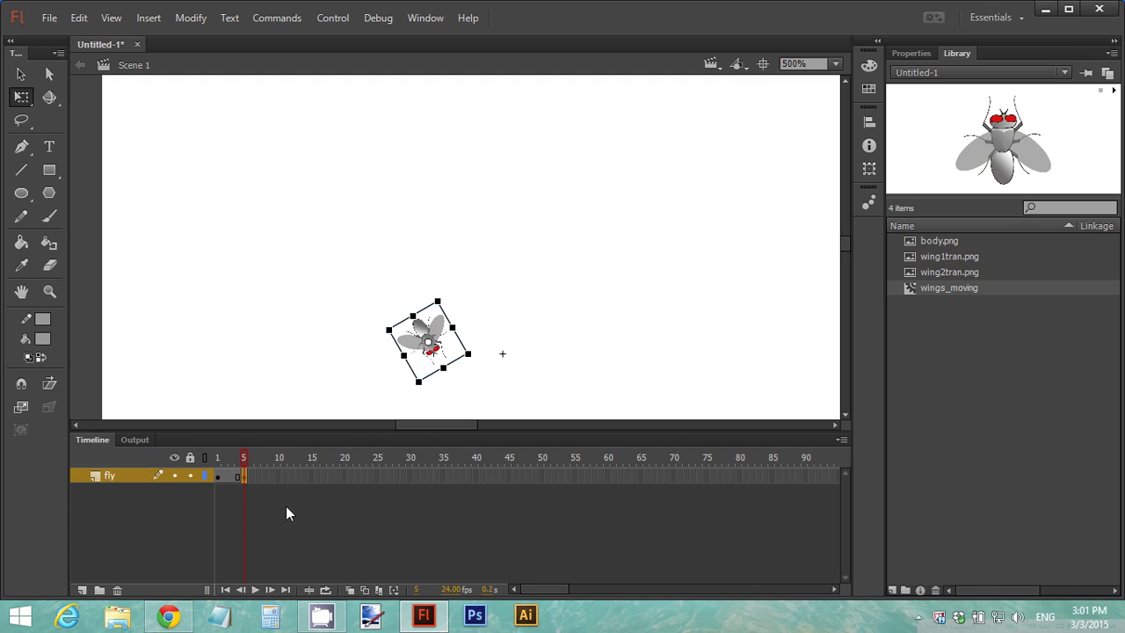
Step: Insert a keyframe in frame 9 of the fly layer
{"action": "left_click", "coordinate": [272, 479]}
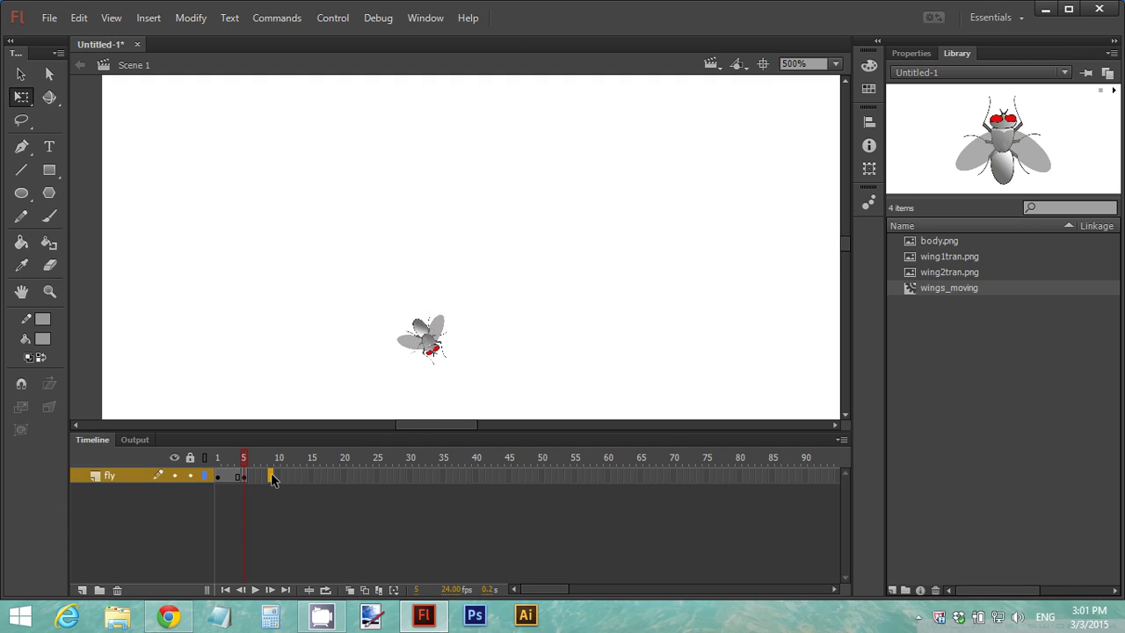
{"action": "right_click", "coordinate": [271, 479]}
{"action": "left_click", "coordinate": [363, 169]}
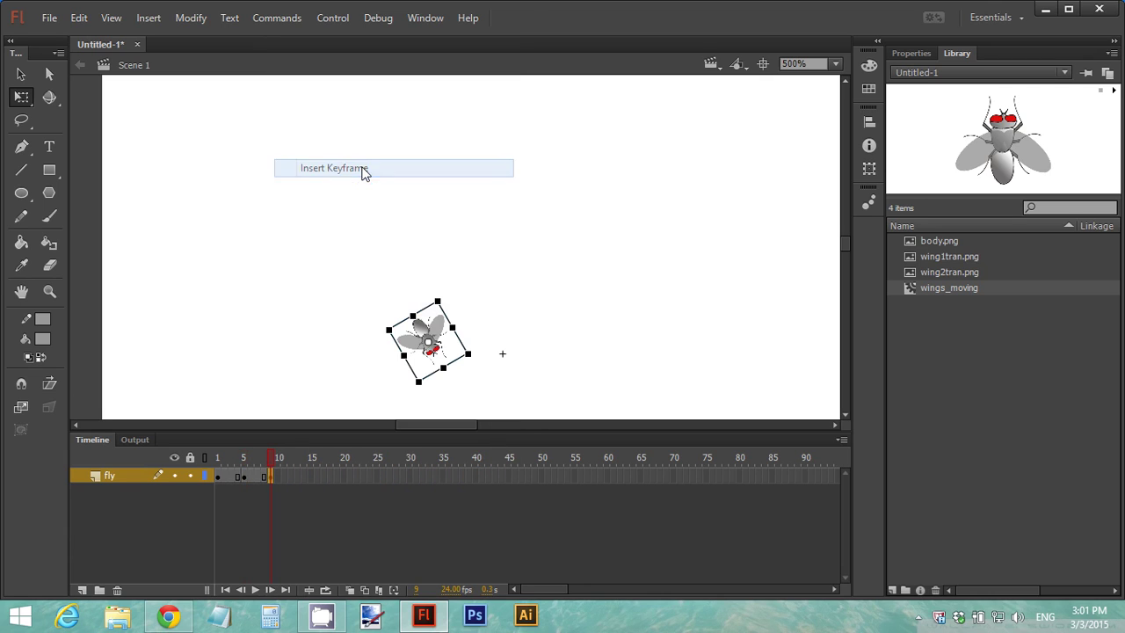
{"action": "left_click", "coordinate": [810, 63]}
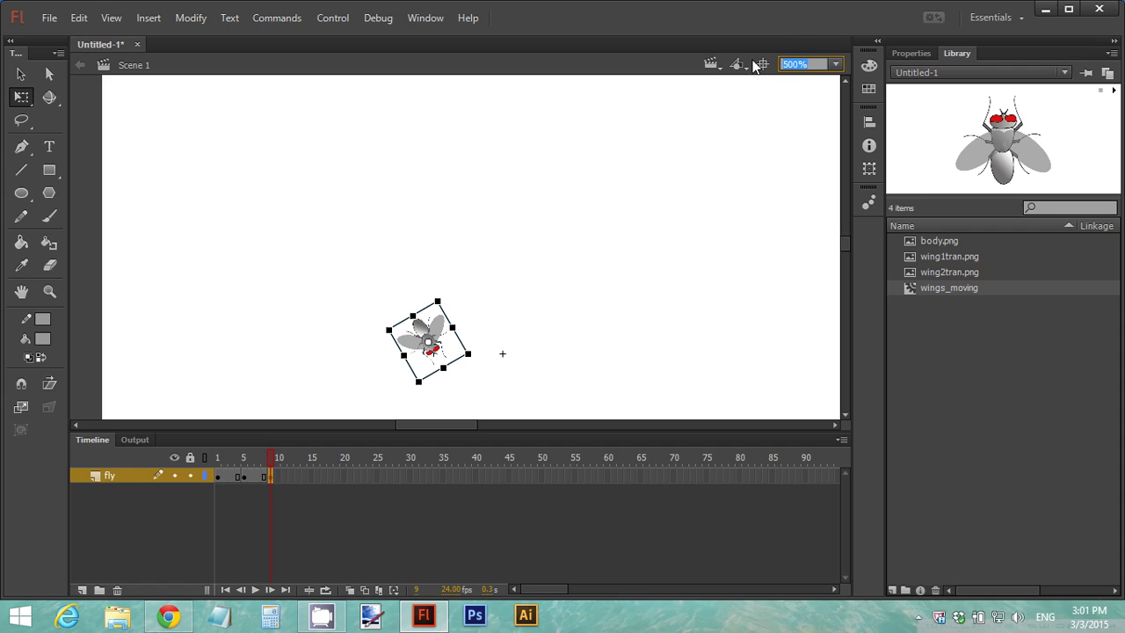
{"action": "type", "text": "100"}
{"action": "key", "text": "Return"}
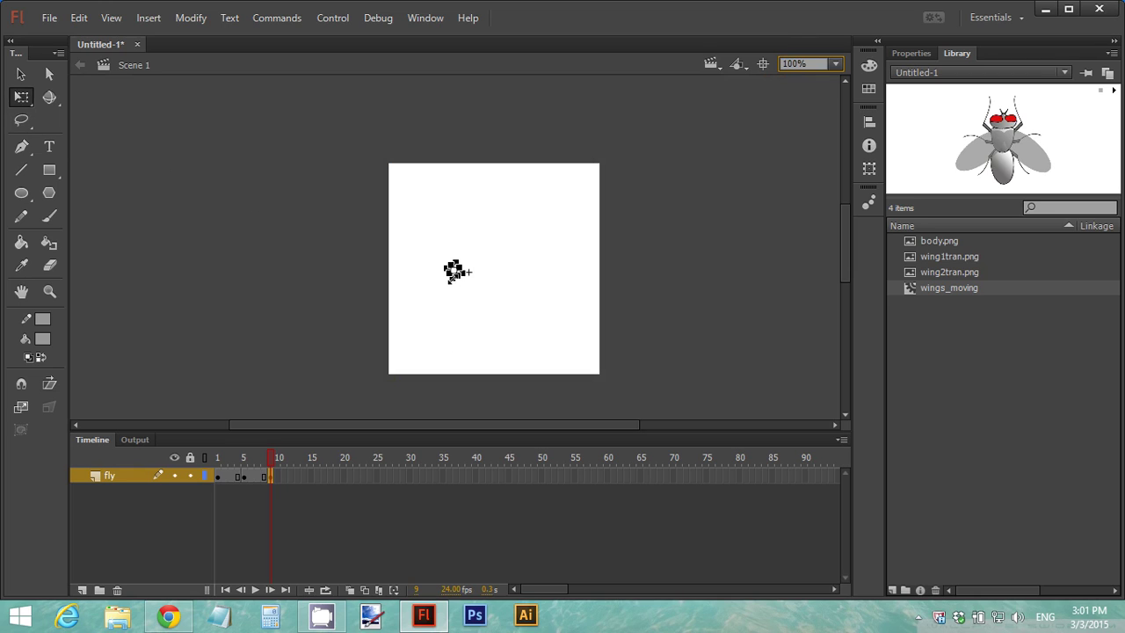
{"action": "left_click", "coordinate": [454, 272]}
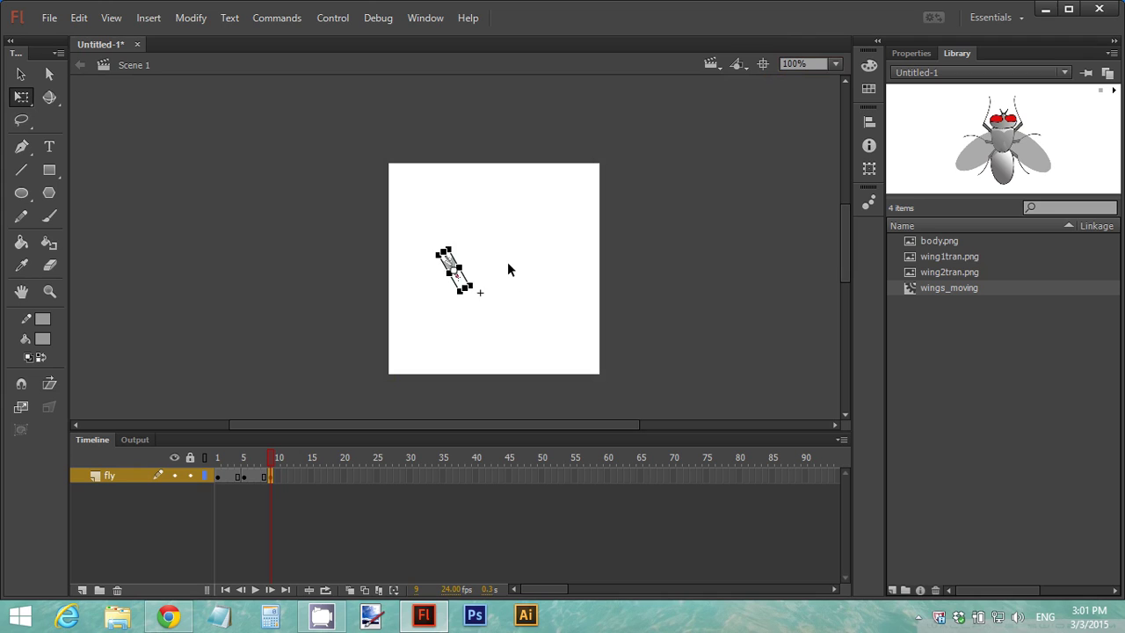
{"action": "key", "text": "ctrl+z"}
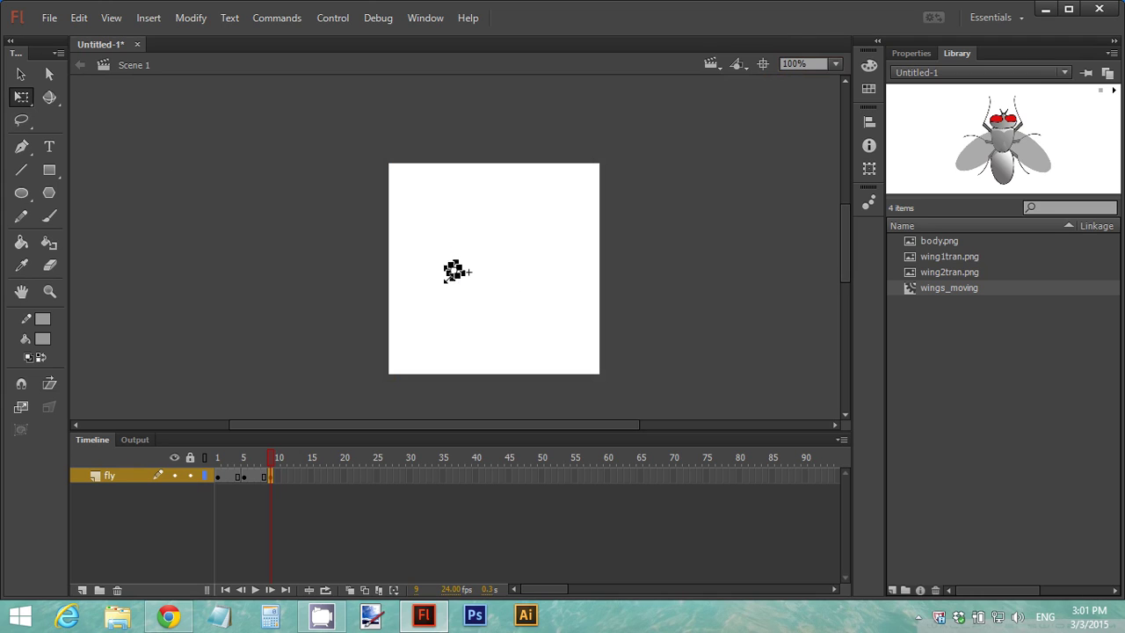
{"action": "left_click_drag", "start_coordinate": [451, 273], "coordinate": [447, 288]}
{"action": "key", "text": "ctrl+z"}
Step: Enlarge the fly in frame 9, placing it further down and right on the stage and turned to face right
{"action": "left_click", "coordinate": [807, 65]}
{"action": "type", "text": "300"}
{"action": "key", "text": "Return"}
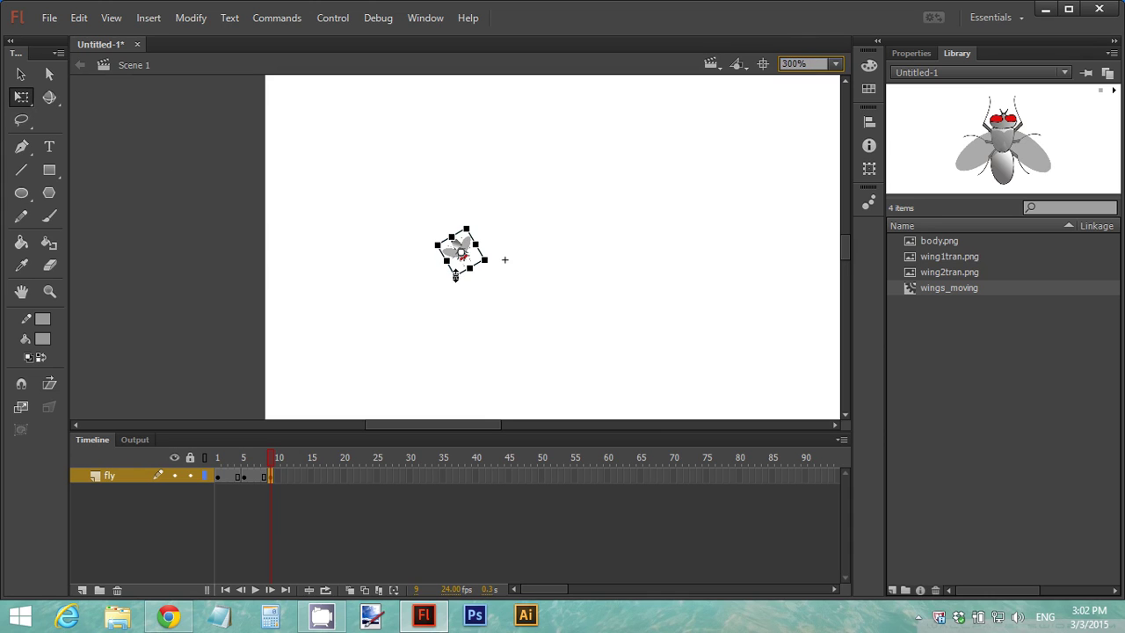
{"action": "left_click_drag", "start_coordinate": [454, 279], "coordinate": [449, 319]}
{"action": "left_click_drag", "start_coordinate": [470, 274], "coordinate": [553, 362]}
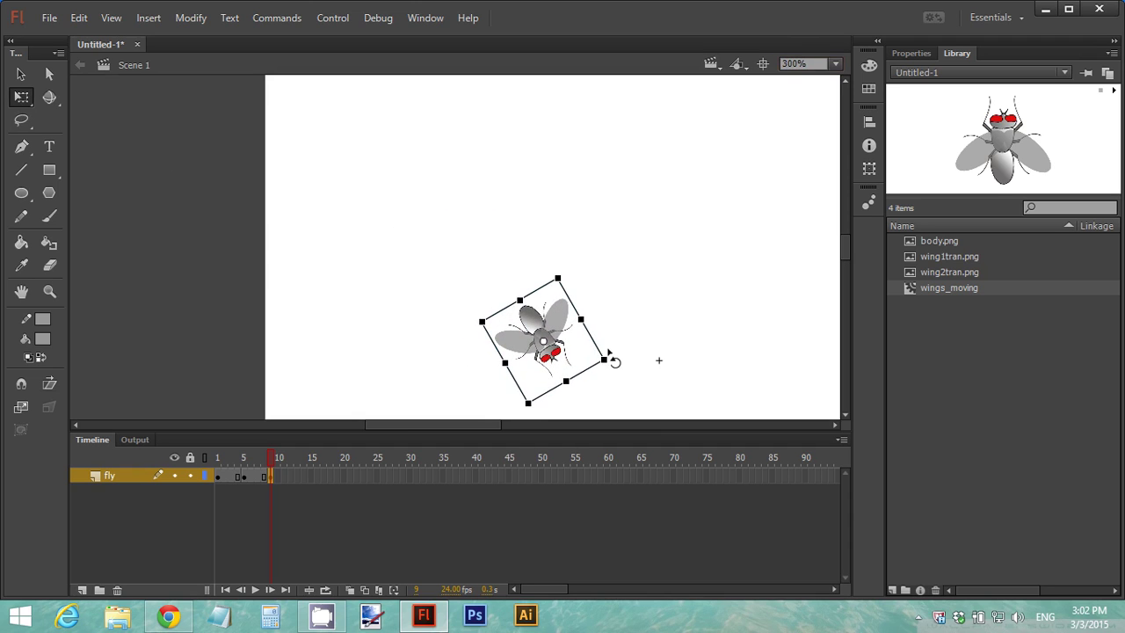
{"action": "left_click_drag", "start_coordinate": [619, 347], "coordinate": [627, 281]}
Step: Insert a keyframe in frame 14 of the fly layer and move the fly there further to the right
{"action": "left_click", "coordinate": [800, 63]}
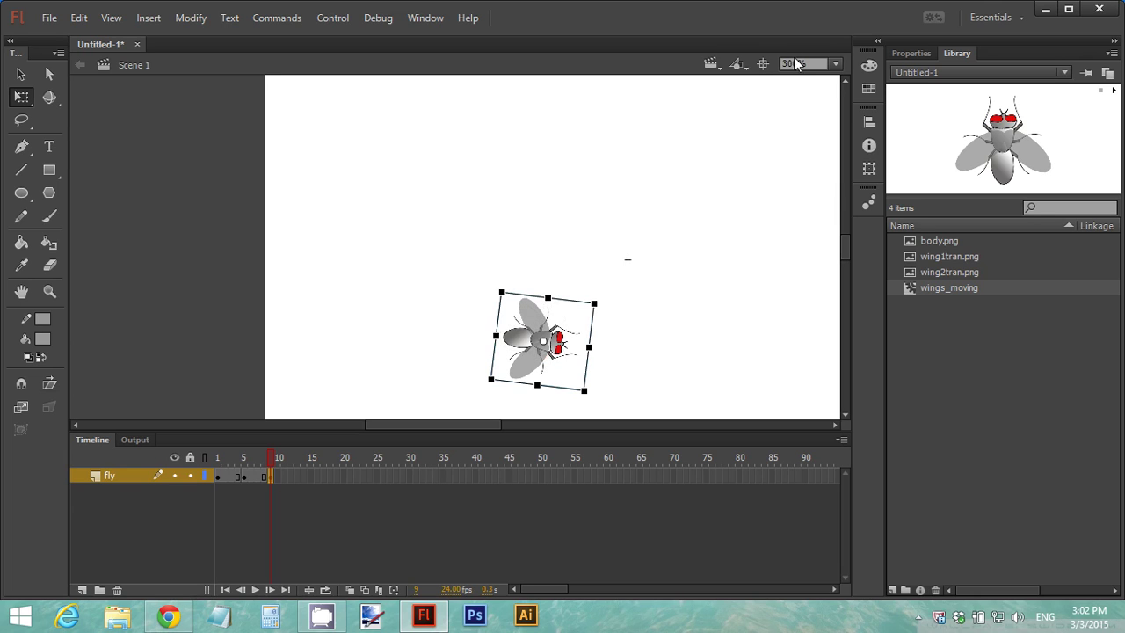
{"action": "type", "text": "100"}
{"action": "key", "text": "Return"}
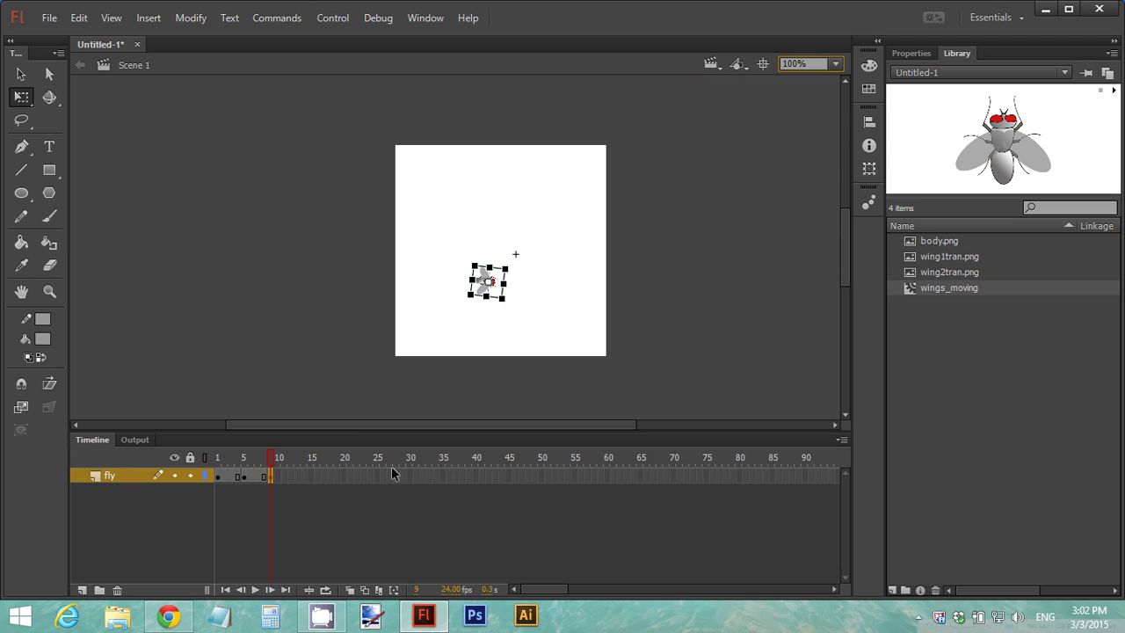
{"action": "right_click", "coordinate": [304, 478]}
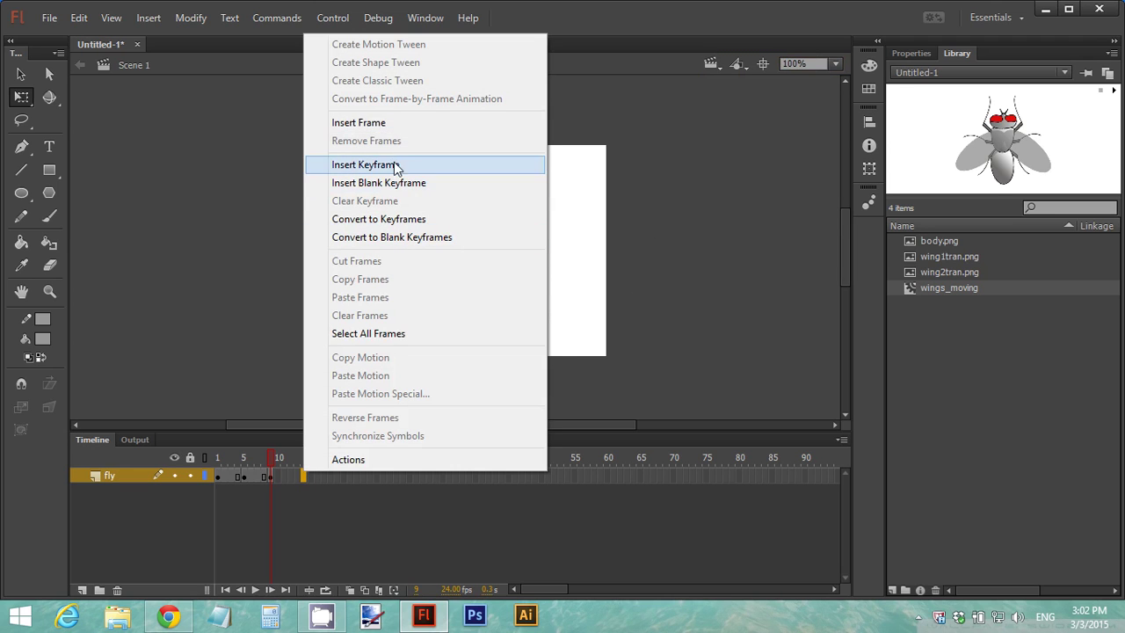
{"action": "left_click", "coordinate": [397, 165]}
{"action": "key", "text": "v"}
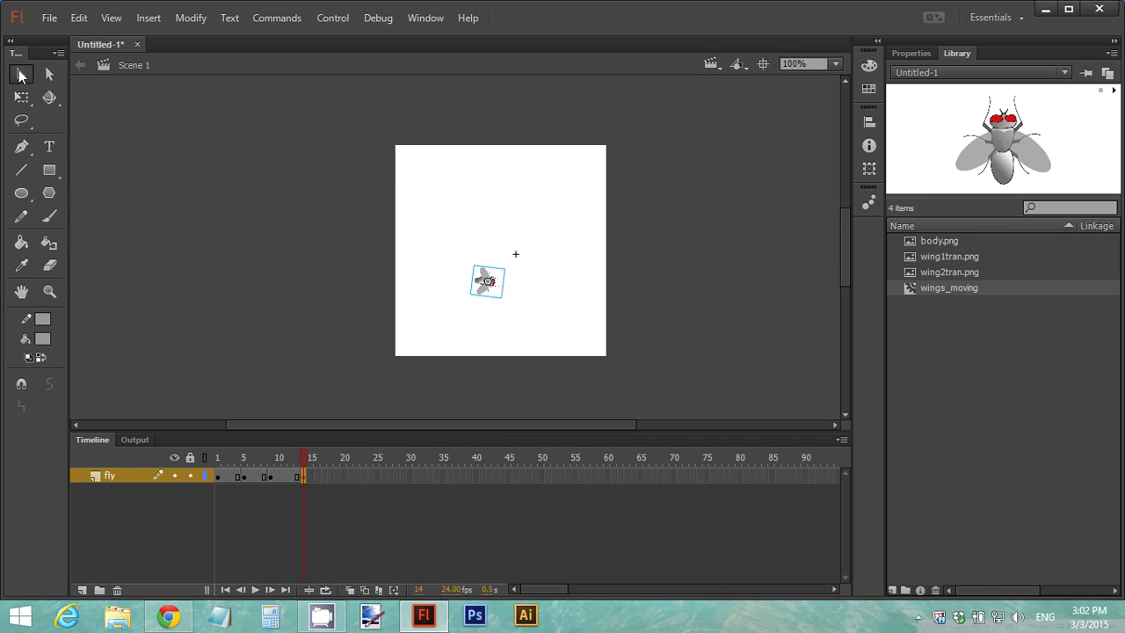
{"action": "left_click_drag", "start_coordinate": [486, 276], "coordinate": [518, 277]}
Step: Rotate the fly in frame 14 to face the upper right and enlarge it to about twice its size
{"action": "left_click", "coordinate": [21, 96]}
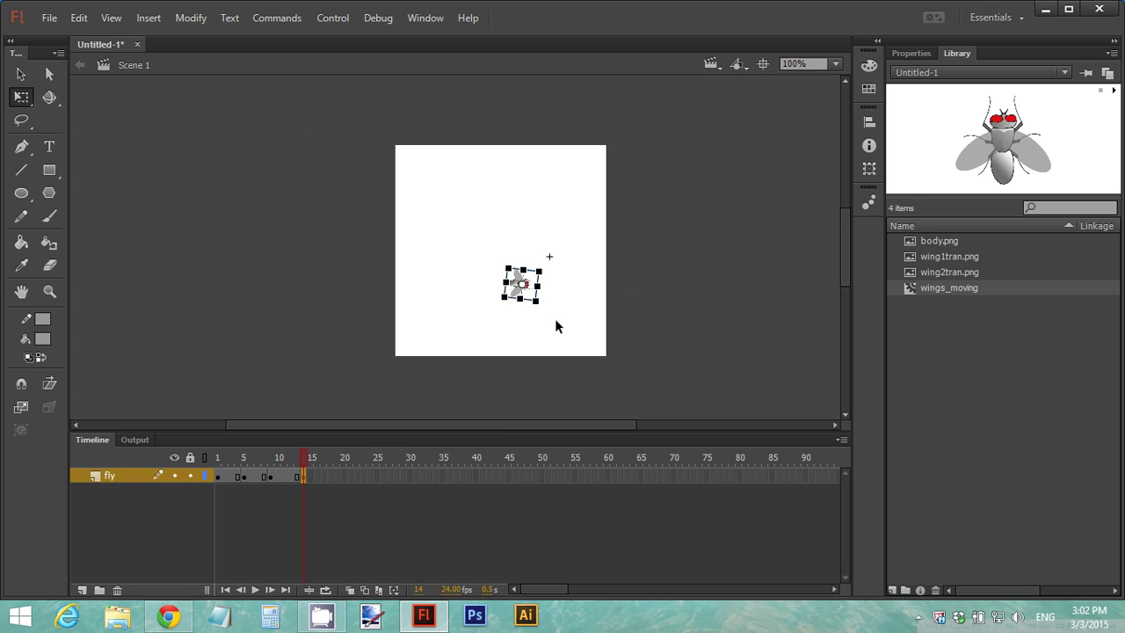
{"action": "left_click_drag", "start_coordinate": [544, 318], "coordinate": [562, 301]}
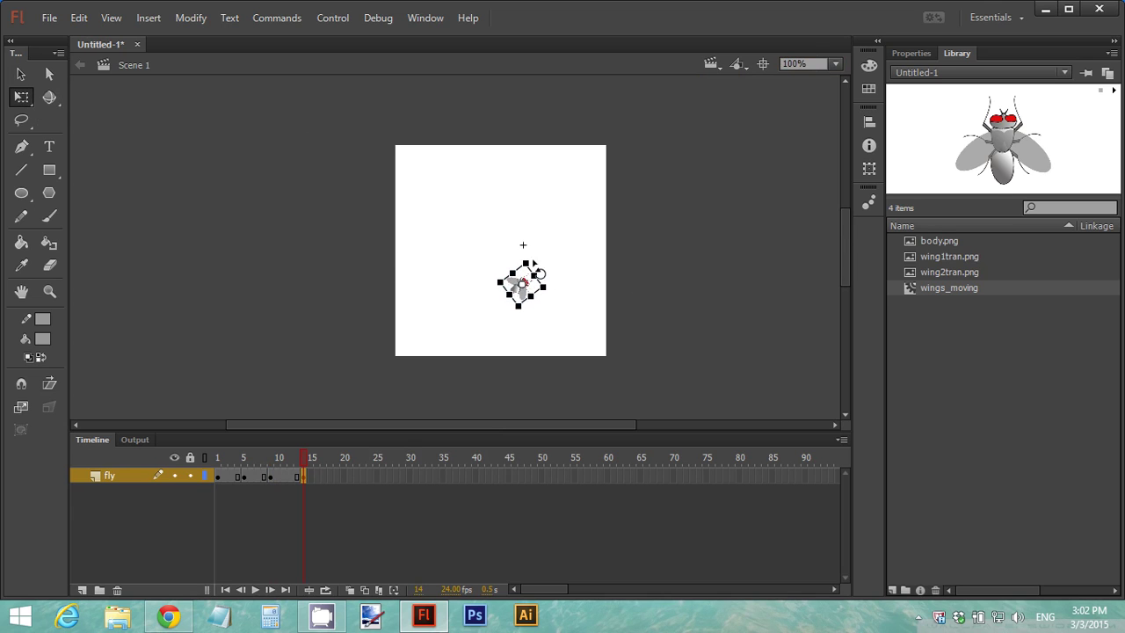
{"action": "left_click_drag", "start_coordinate": [525, 261], "coordinate": [521, 226]}
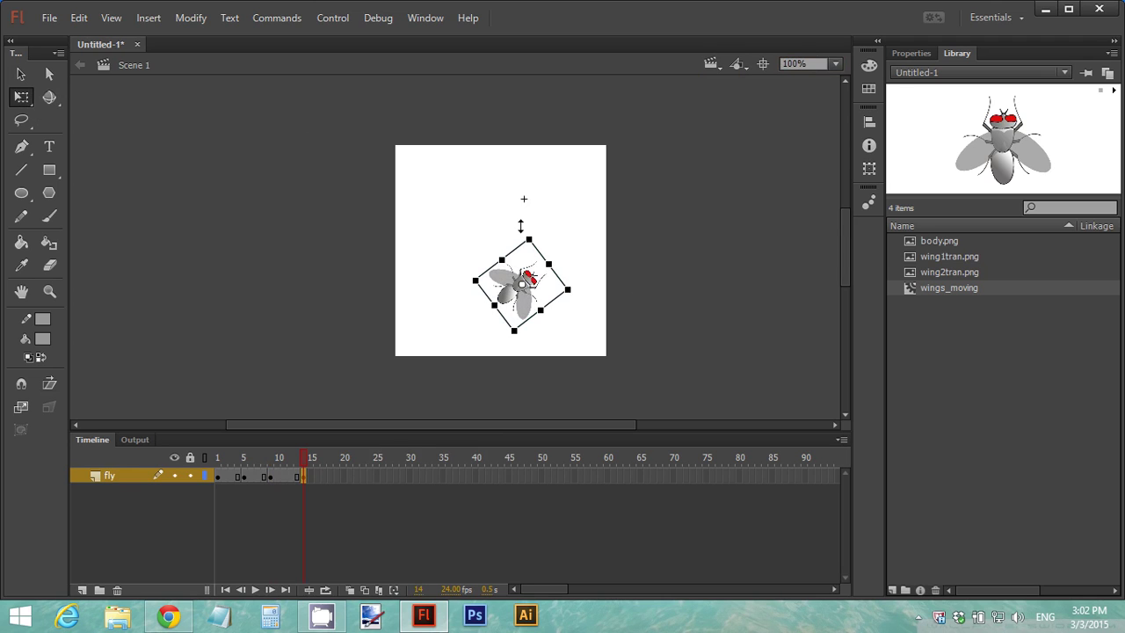
Step: Insert a keyframe in frame 18, with the fly moved up on the right half of the stage and turned to face upward
{"action": "left_click", "coordinate": [329, 476]}
{"action": "right_click", "coordinate": [330, 476]}
{"action": "left_click", "coordinate": [411, 169]}
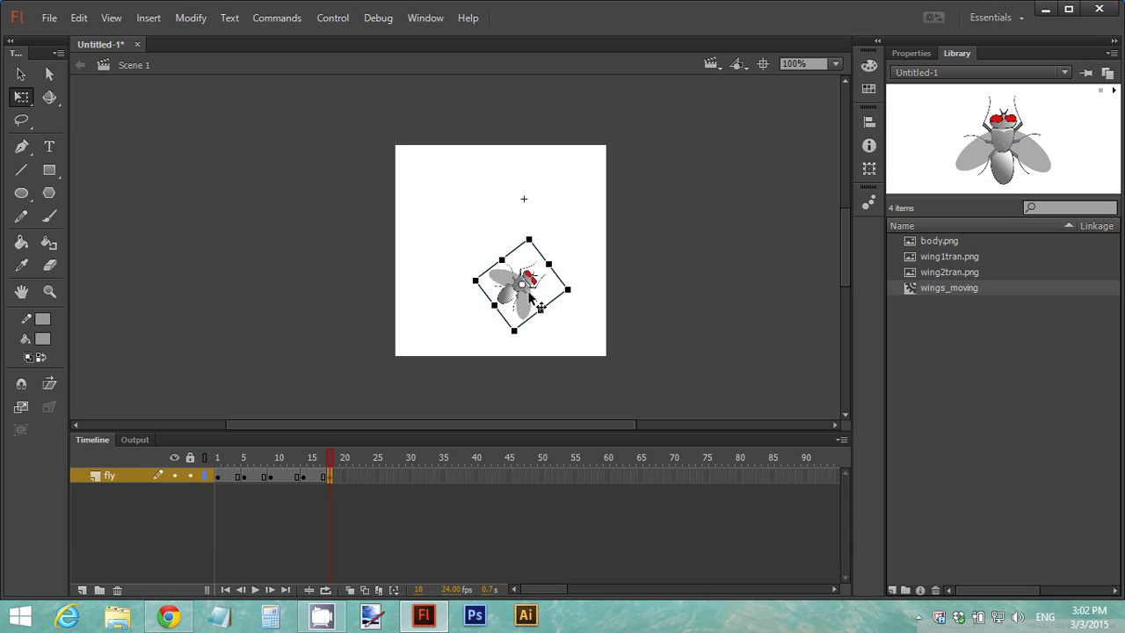
{"action": "left_click_drag", "start_coordinate": [528, 293], "coordinate": [585, 184]}
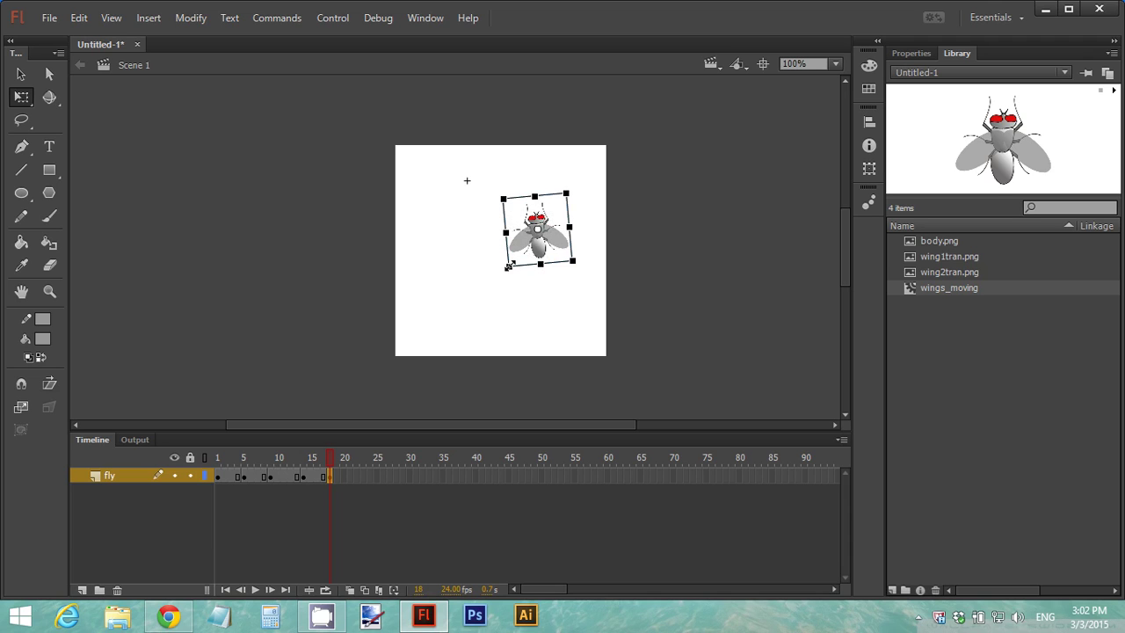
Step: Insert a keyframe in frame 22, with the fly near the stage's upper edge, scaled down and turned to face the upper left
{"action": "right_click", "coordinate": [357, 475]}
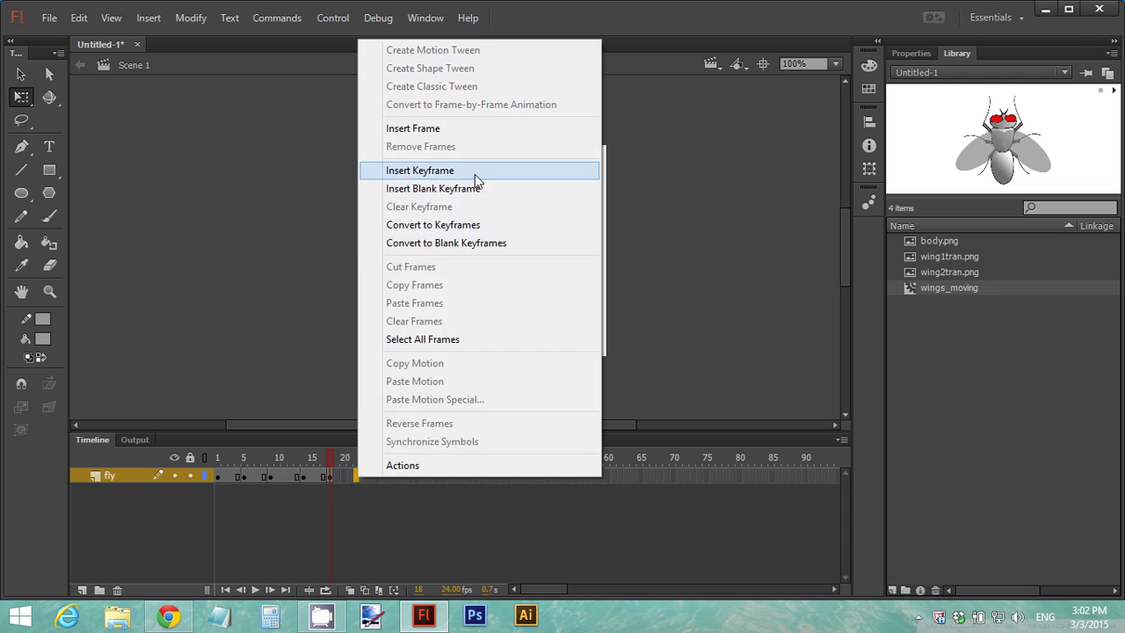
{"action": "left_click", "coordinate": [474, 174]}
{"action": "left_click_drag", "start_coordinate": [549, 226], "coordinate": [517, 182]}
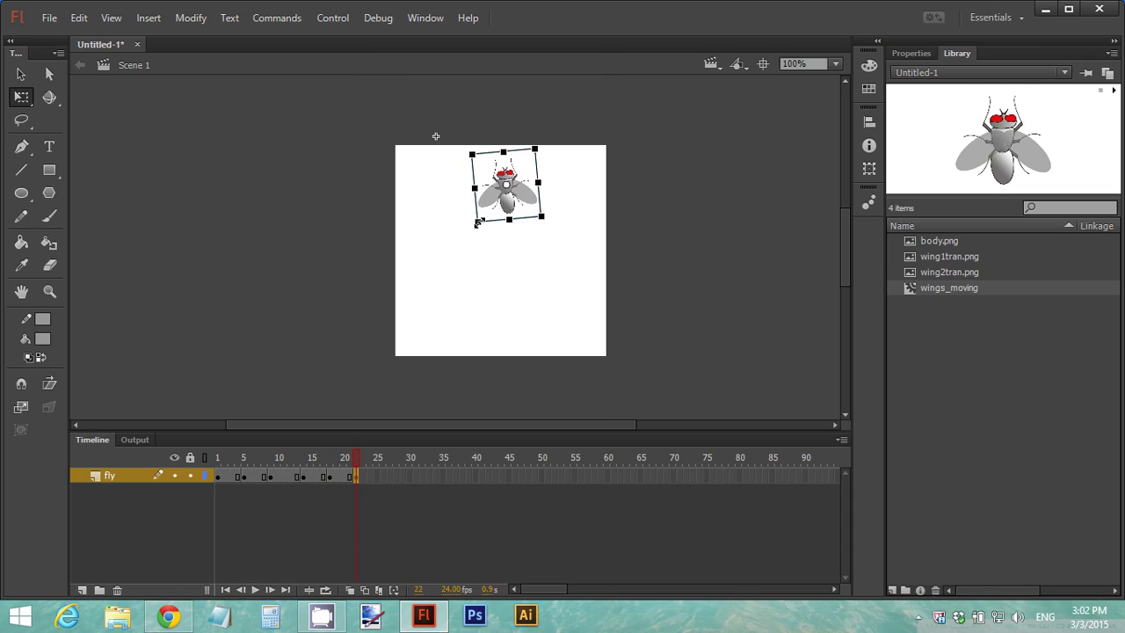
{"action": "left_click_drag", "start_coordinate": [478, 223], "coordinate": [537, 198]}
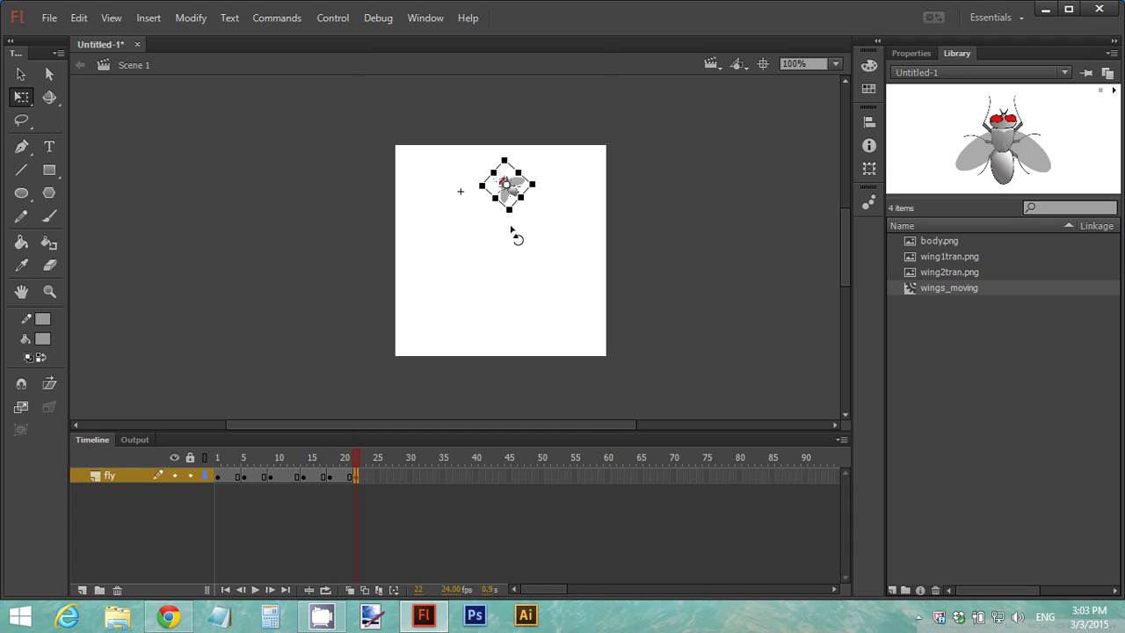
Step: Insert a keyframe in frame 26, with the fly shrunk further around its centre and moved up and left
{"action": "left_click", "coordinate": [382, 474]}
{"action": "right_click", "coordinate": [383, 473]}
{"action": "left_click", "coordinate": [476, 169]}
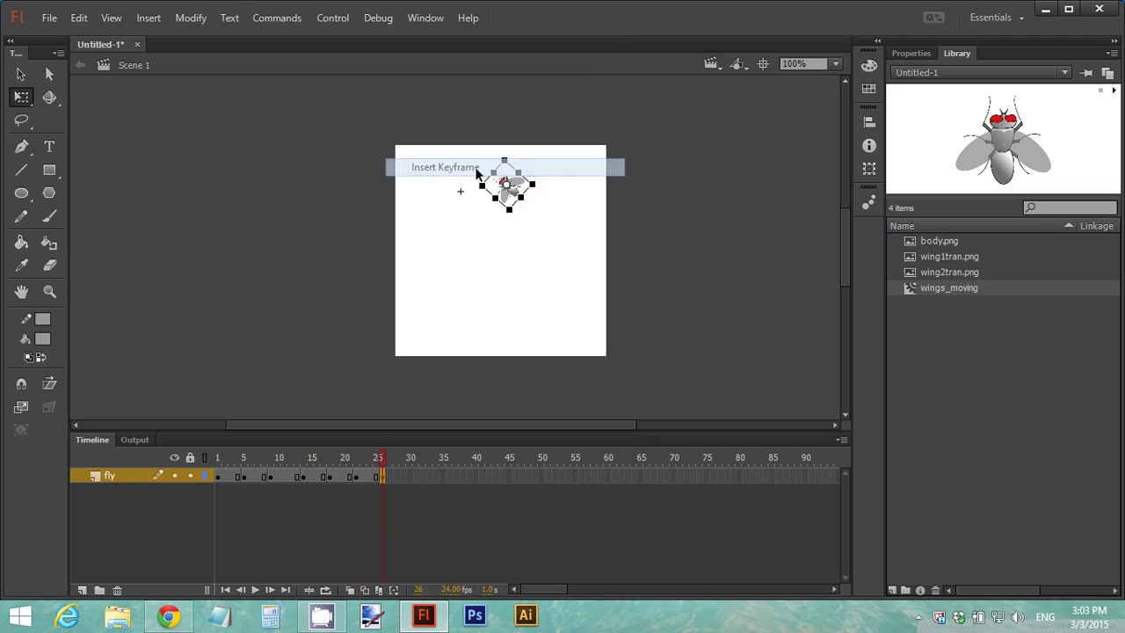
{"action": "left_click", "coordinate": [795, 63]}
{"action": "type", "text": "50"}
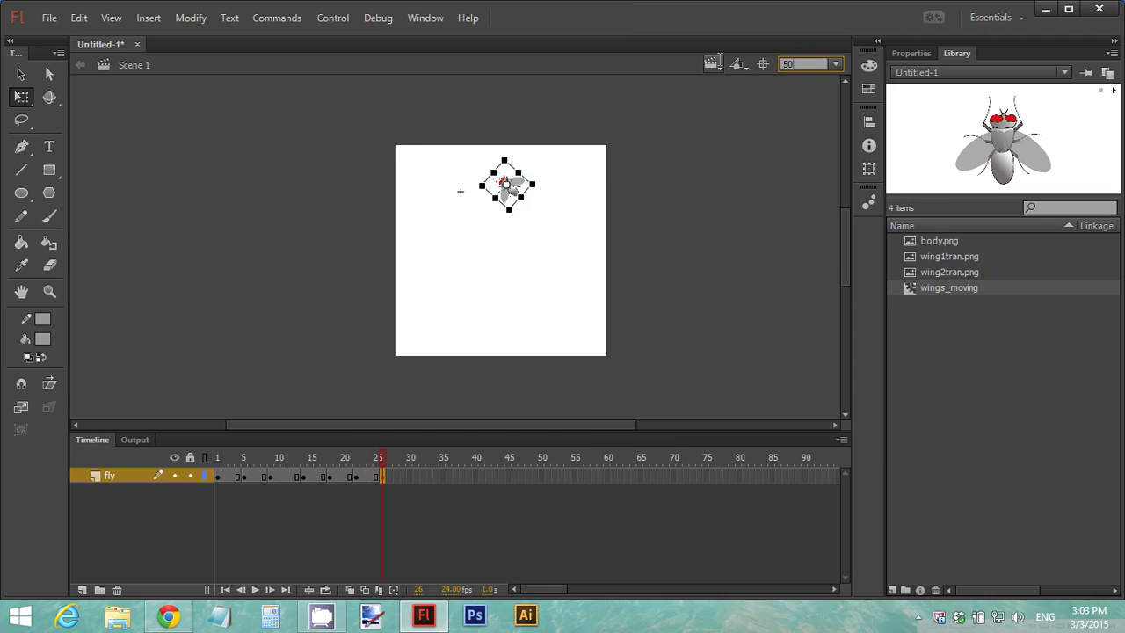
{"action": "type", "text": "0"}
{"action": "key", "text": "Return"}
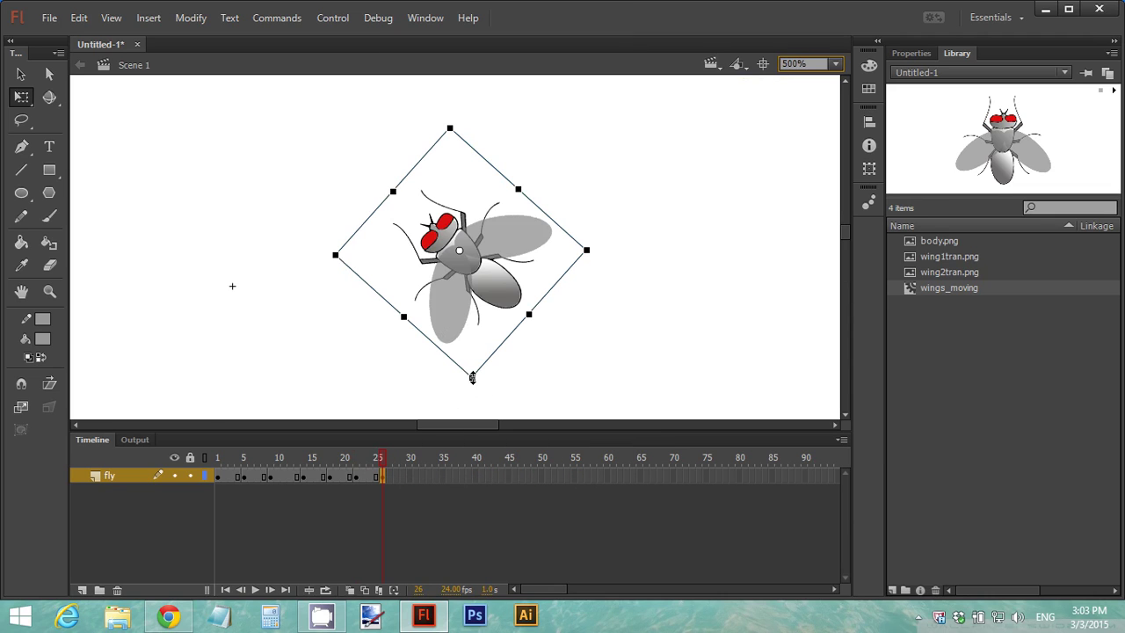
{"action": "left_click_drag", "start_coordinate": [471, 378], "coordinate": [363, 199]}
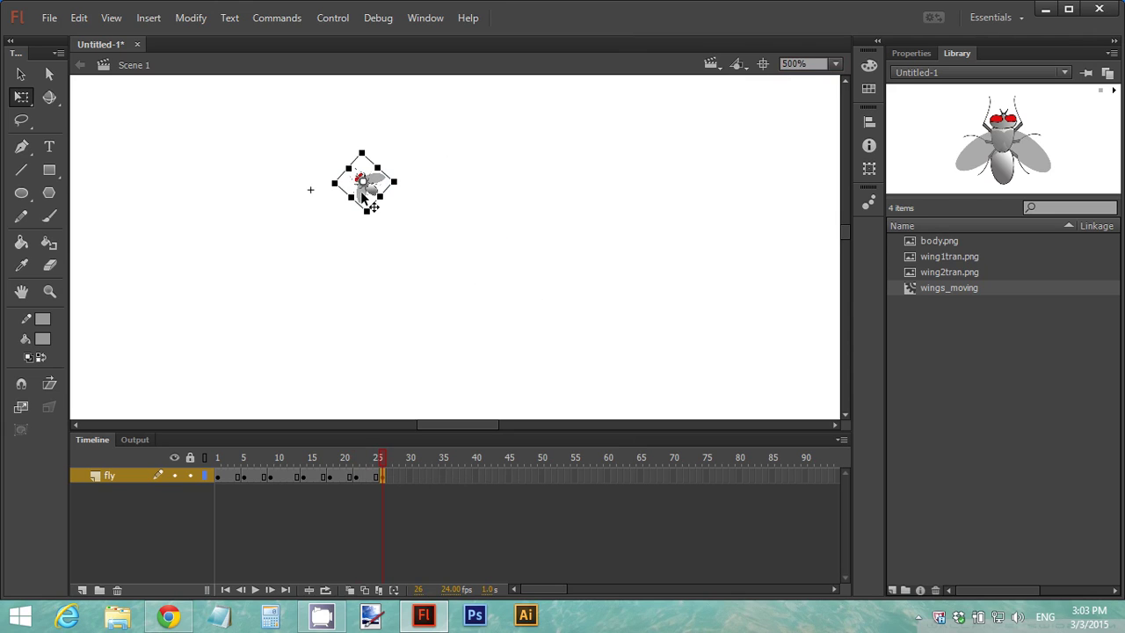
Step: Insert a keyframe in frame 30, with the fly shrunk further around its centre and moved up and left
{"action": "right_click", "coordinate": [408, 476]}
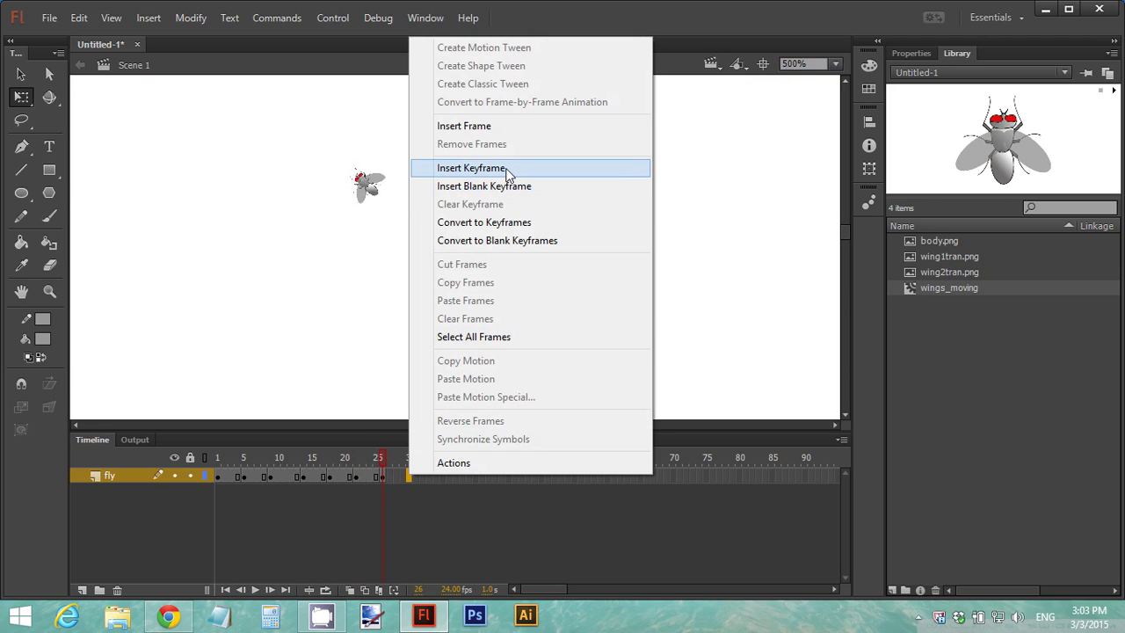
{"action": "left_click", "coordinate": [508, 175]}
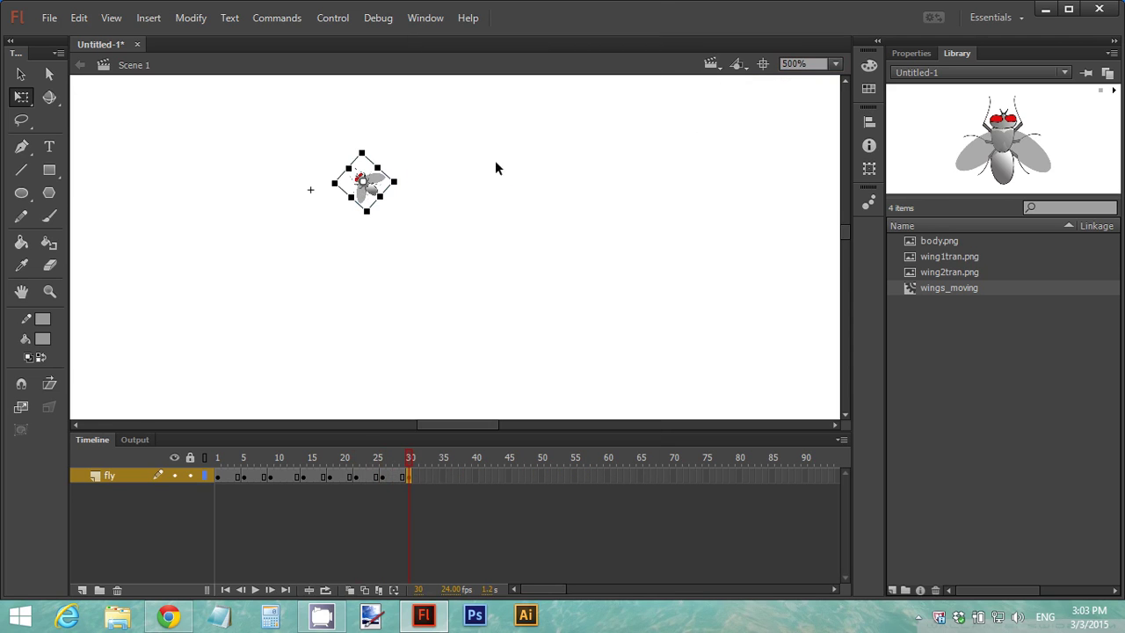
{"action": "key", "text": "Delete"}
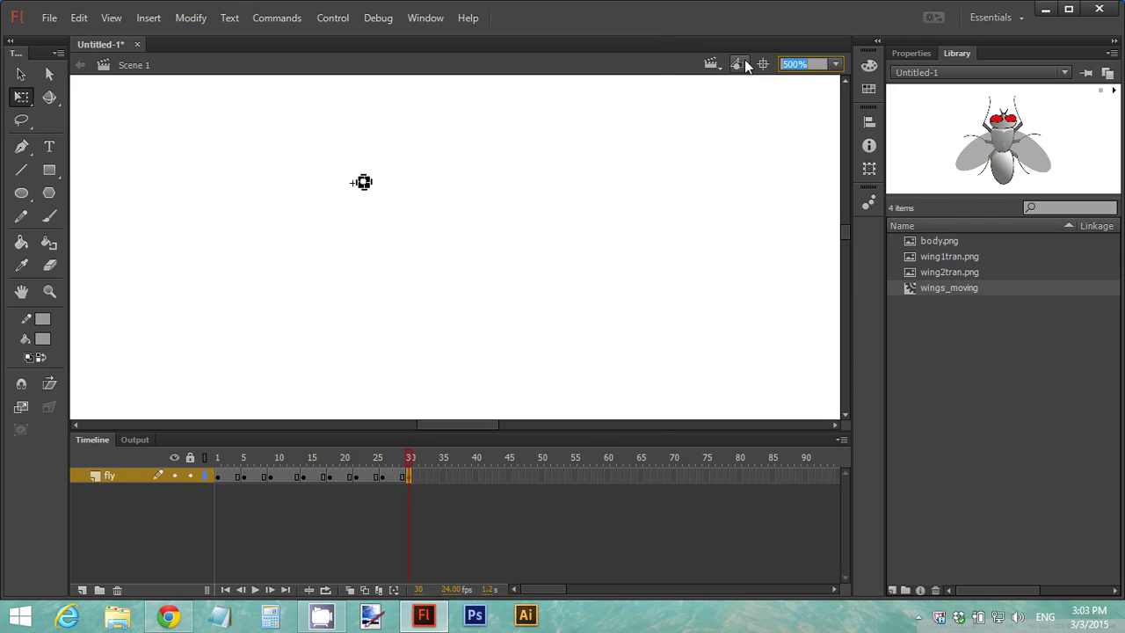
{"action": "type", "text": "700"}
{"action": "key", "text": "Return"}
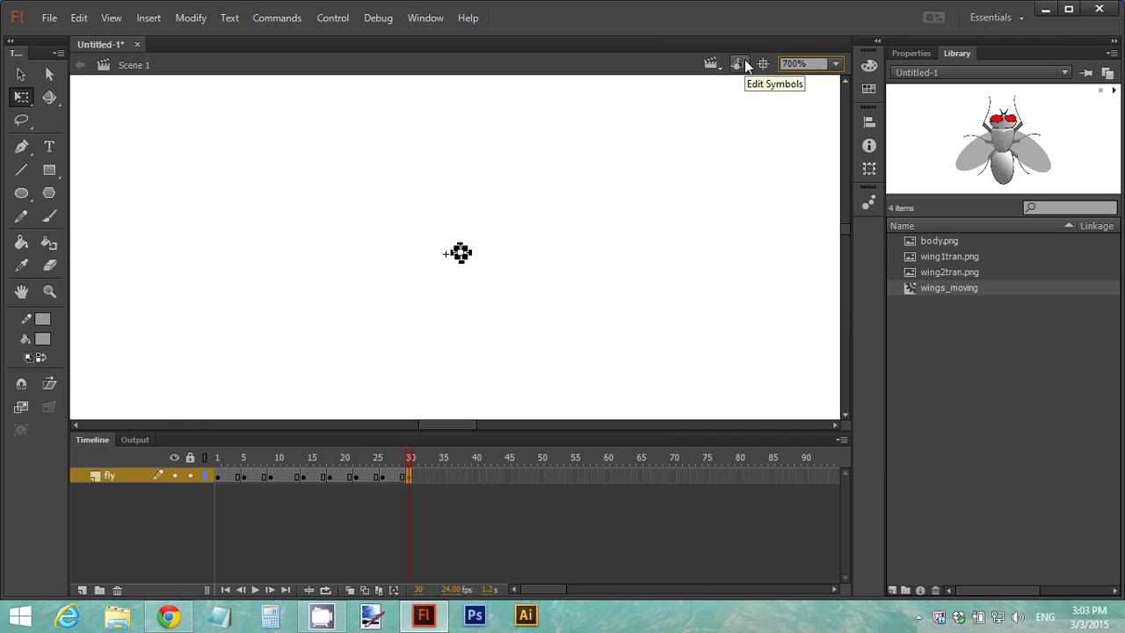
{"action": "left_click", "coordinate": [22, 77]}
{"action": "left_click_drag", "start_coordinate": [463, 255], "coordinate": [397, 201]}
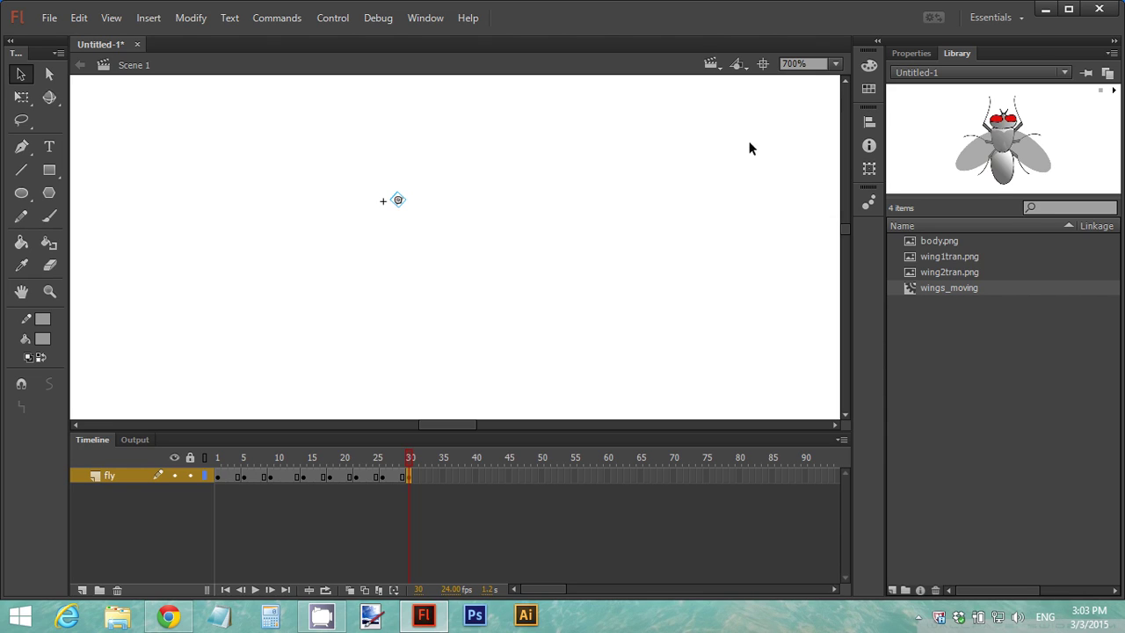
{"action": "left_click", "coordinate": [810, 62]}
{"action": "type", "text": "10"}
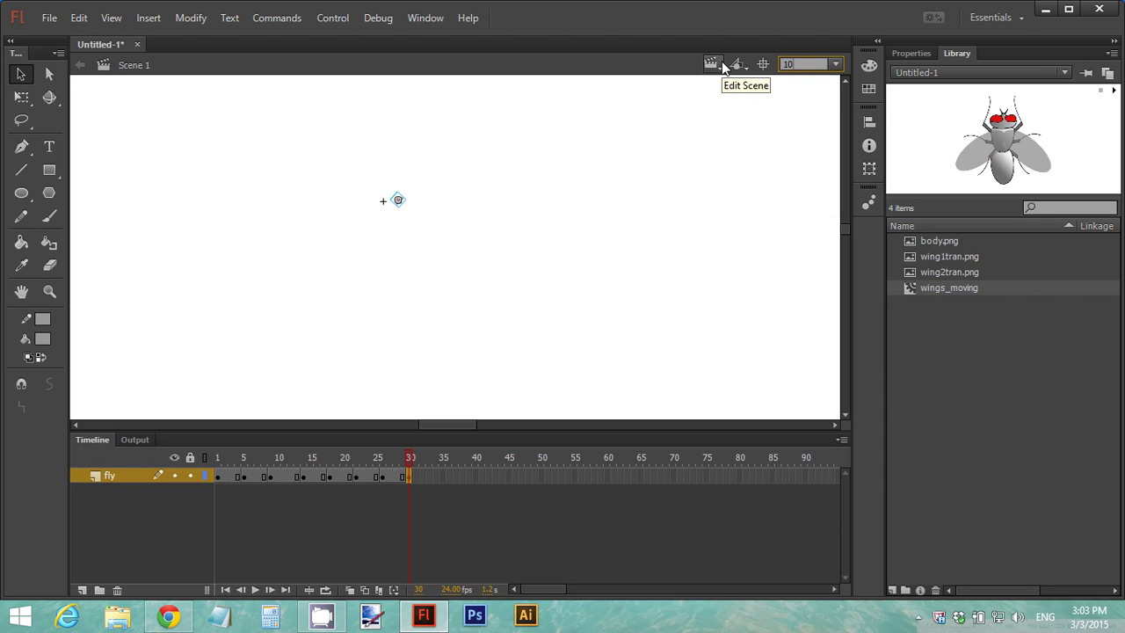
{"action": "key", "text": "Return"}
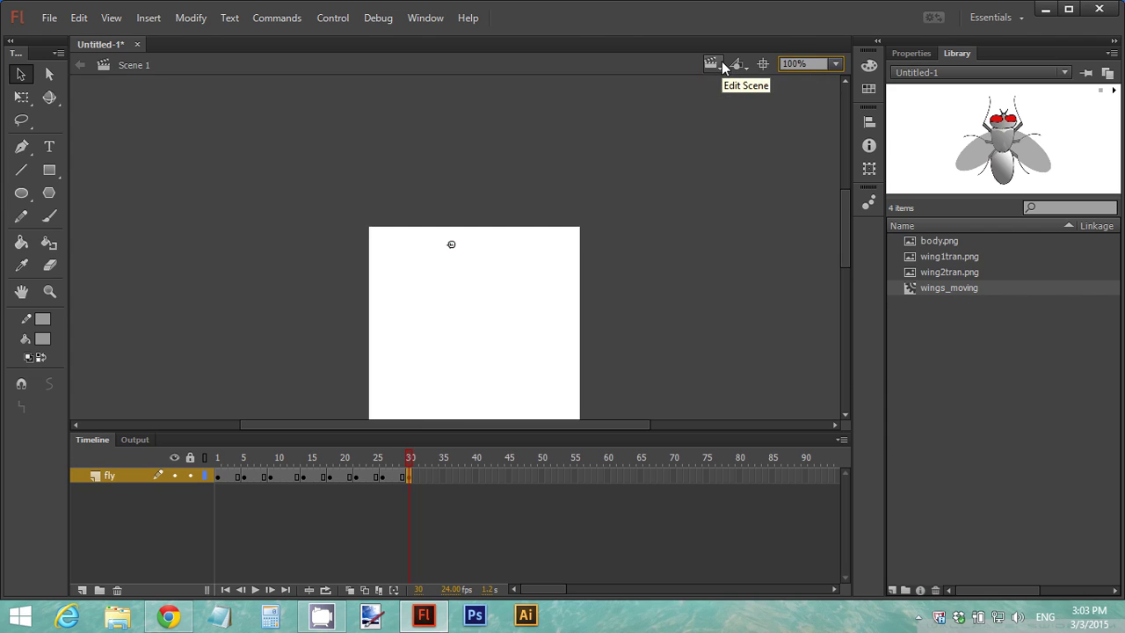
Step: Create motion tweens on the fly layer starting from the keyframes in frames 1, 5, 9 and 14
{"action": "left_click", "coordinate": [219, 476]}
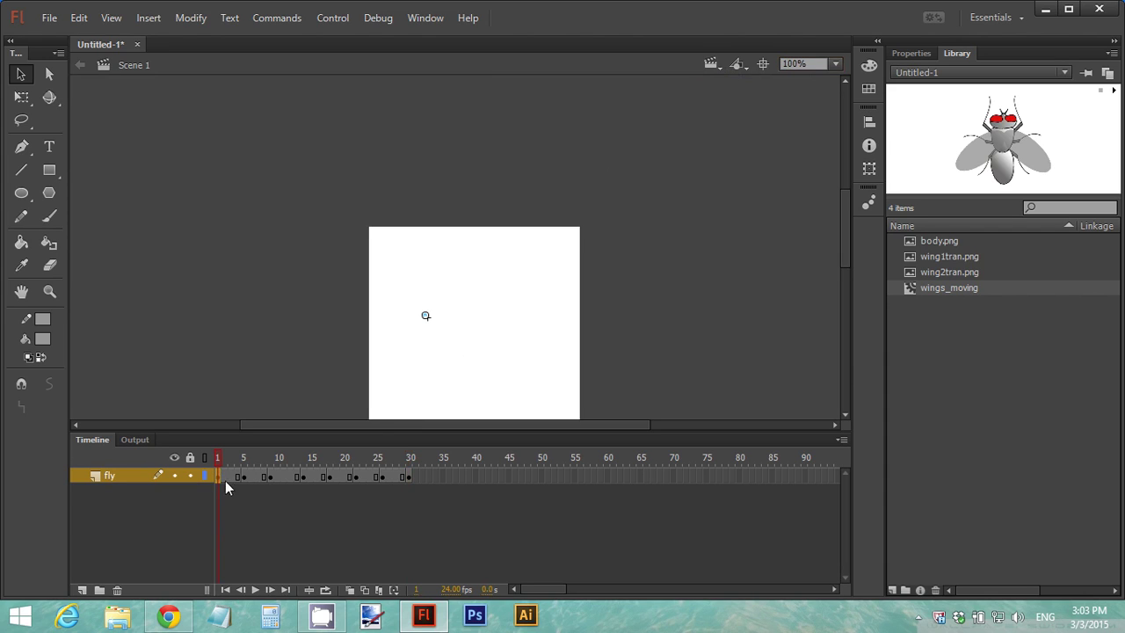
{"action": "right_click", "coordinate": [219, 475]}
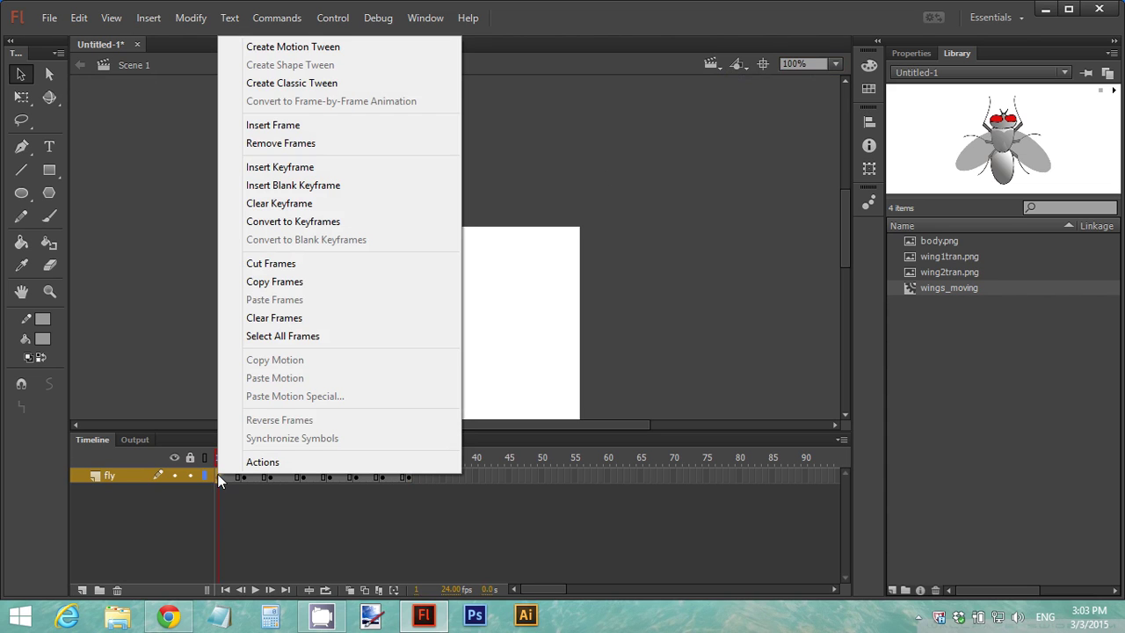
{"action": "left_click", "coordinate": [370, 50]}
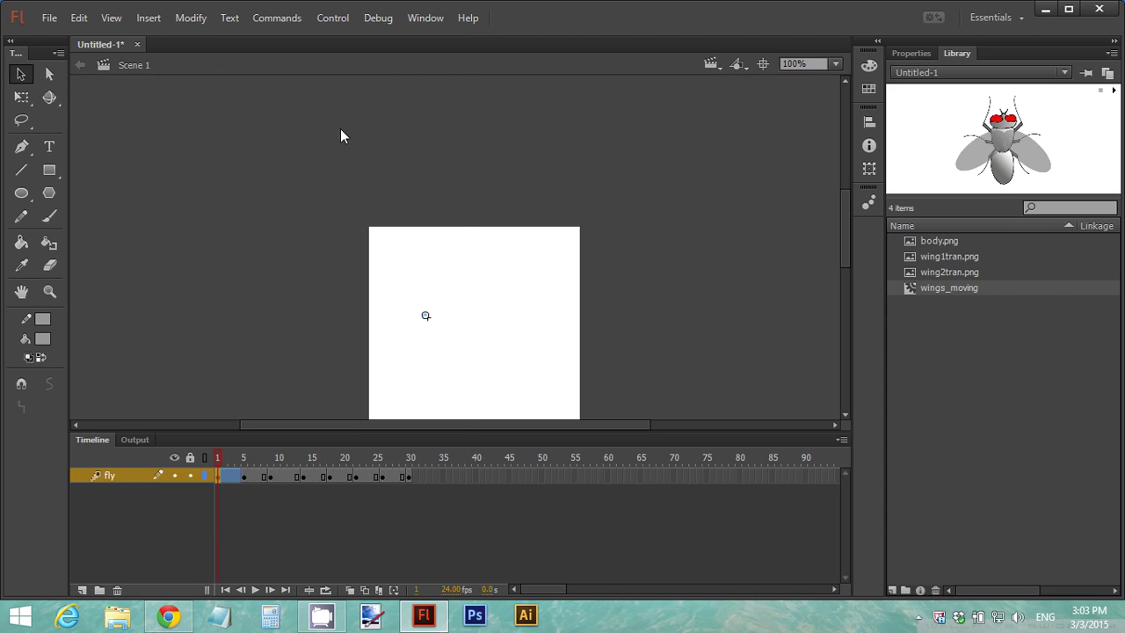
{"action": "left_click", "coordinate": [244, 475]}
{"action": "right_click", "coordinate": [244, 472]}
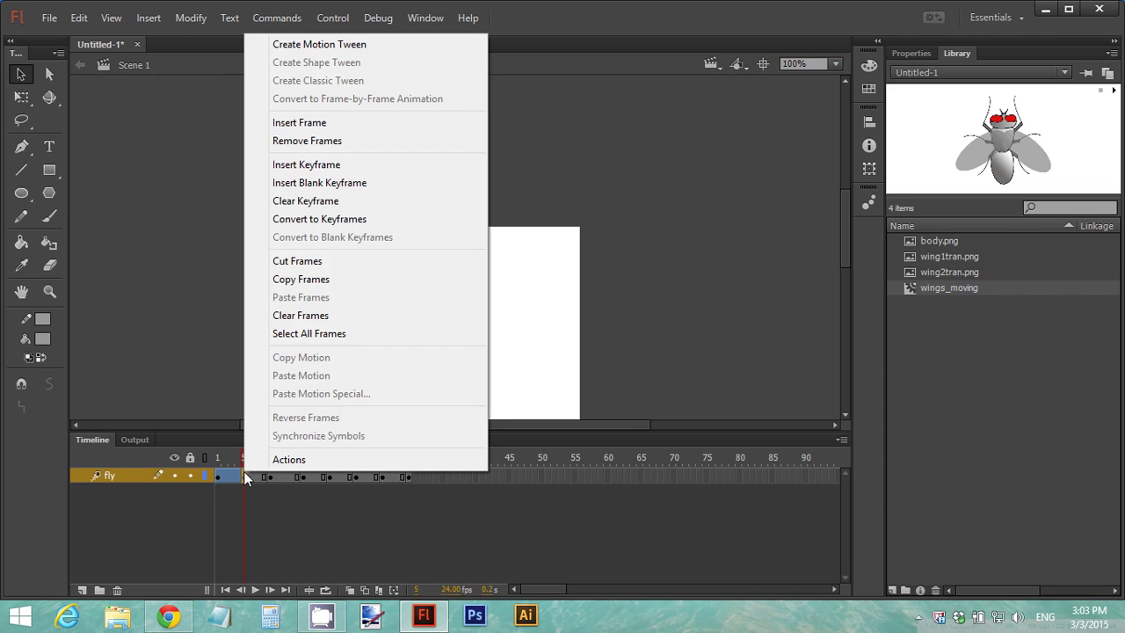
{"action": "left_click", "coordinate": [367, 50]}
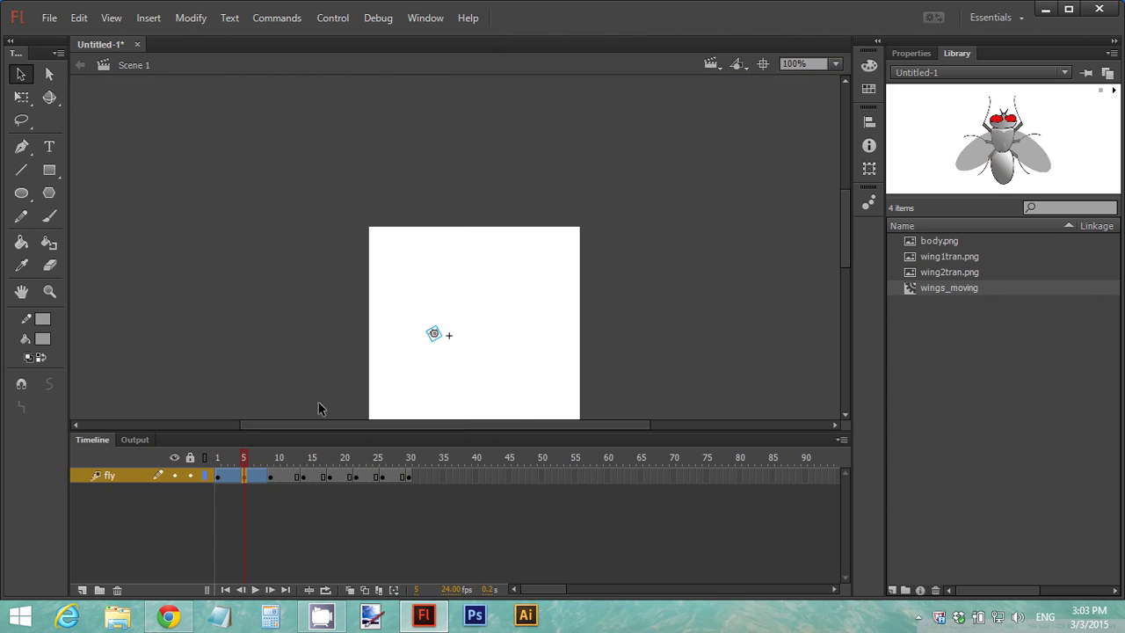
{"action": "right_click", "coordinate": [271, 477]}
{"action": "left_click", "coordinate": [414, 51]}
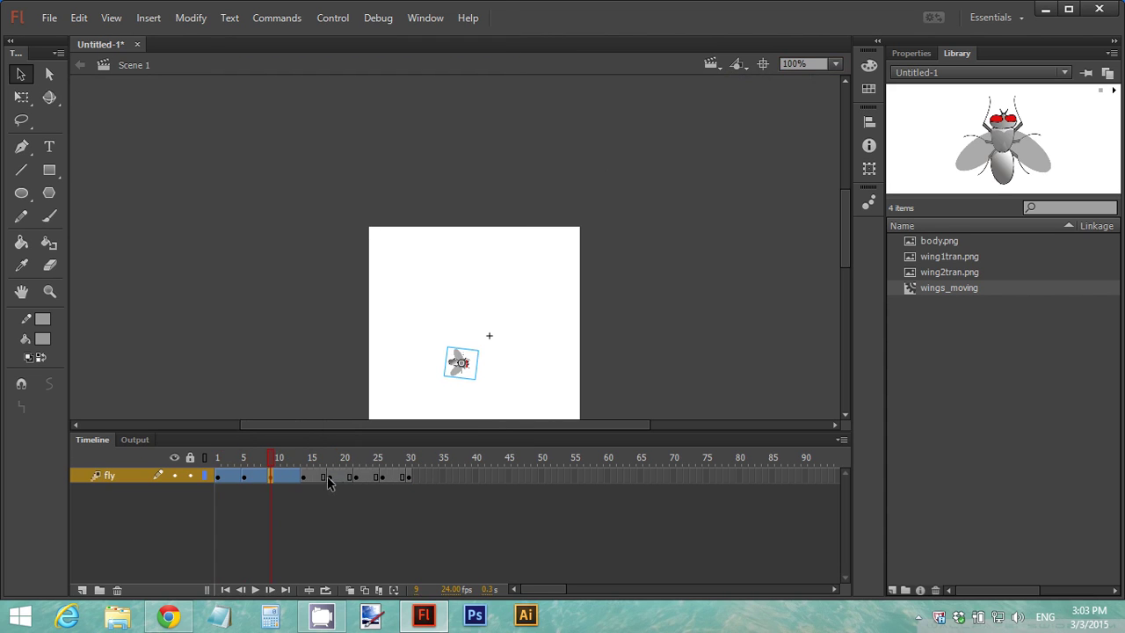
{"action": "left_click", "coordinate": [305, 475]}
{"action": "right_click", "coordinate": [305, 475]}
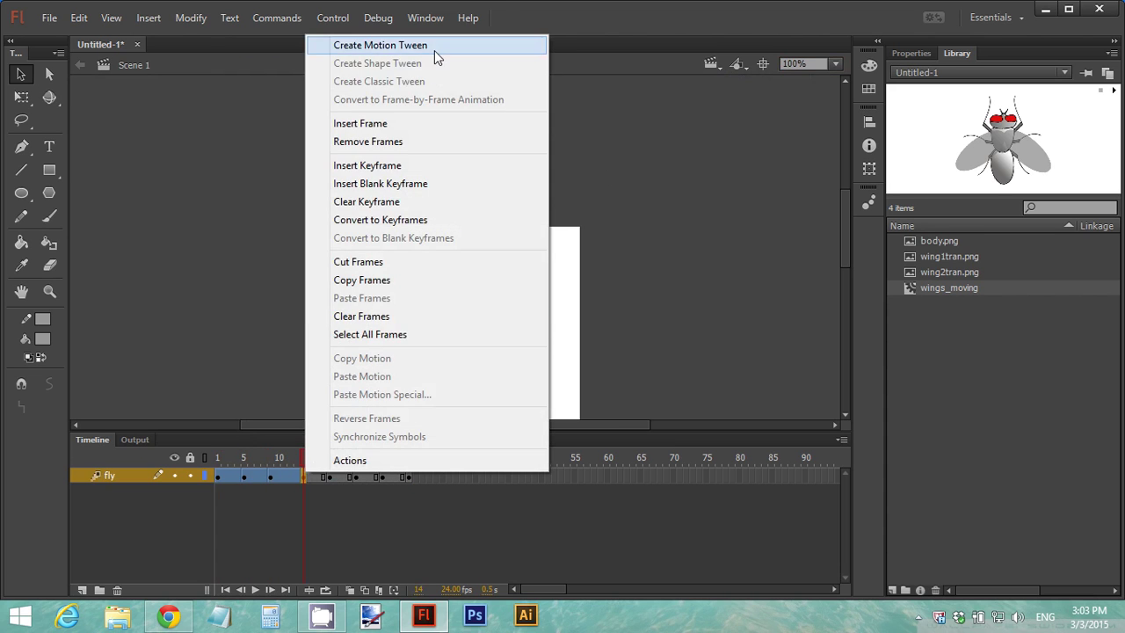
{"action": "left_click", "coordinate": [434, 50]}
Step: Create motion tweens on the fly layer starting from the keyframes in frames 18, 22 and 26
{"action": "left_click", "coordinate": [331, 475]}
{"action": "right_click", "coordinate": [331, 475]}
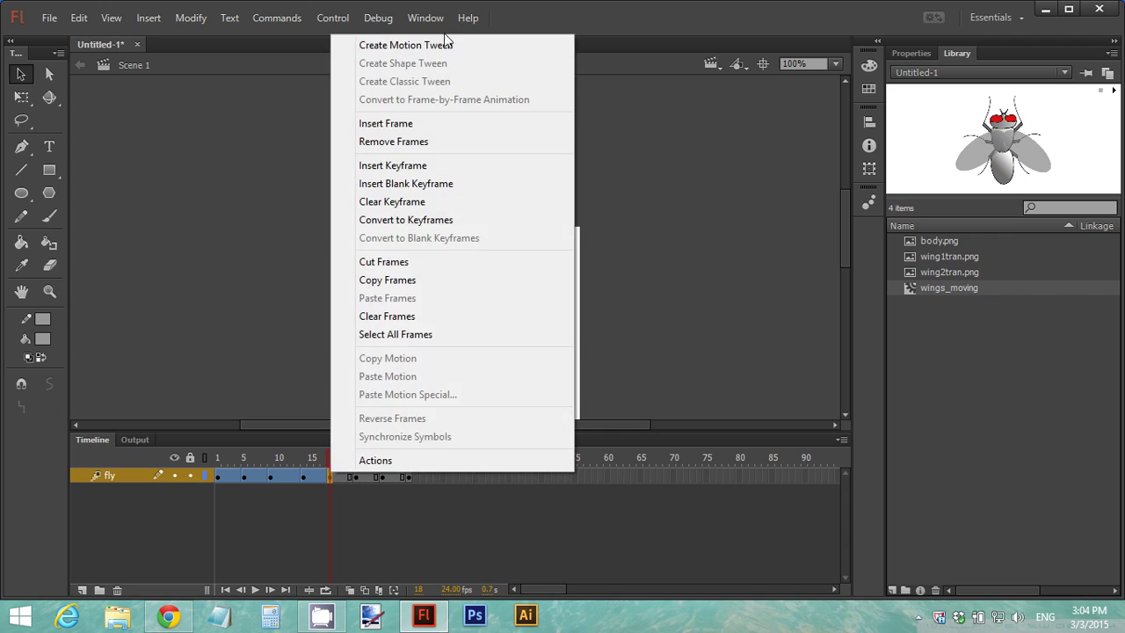
{"action": "left_click", "coordinate": [441, 50]}
{"action": "left_click", "coordinate": [357, 476]}
{"action": "right_click", "coordinate": [357, 476]}
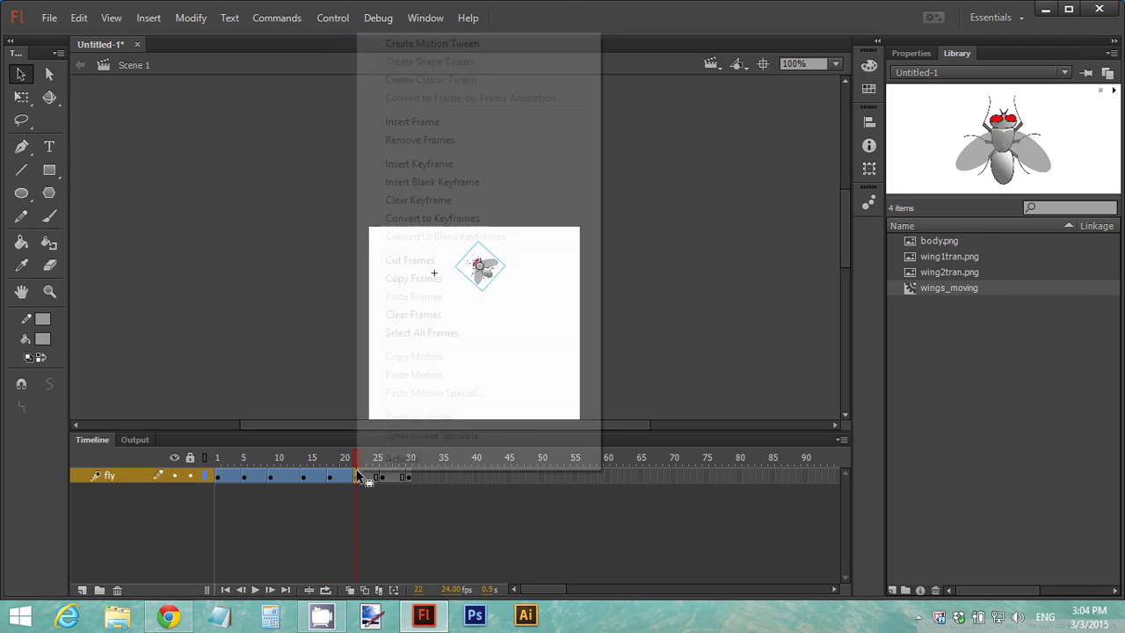
{"action": "left_click", "coordinate": [431, 44]}
{"action": "left_click", "coordinate": [384, 476]}
{"action": "right_click", "coordinate": [384, 475]}
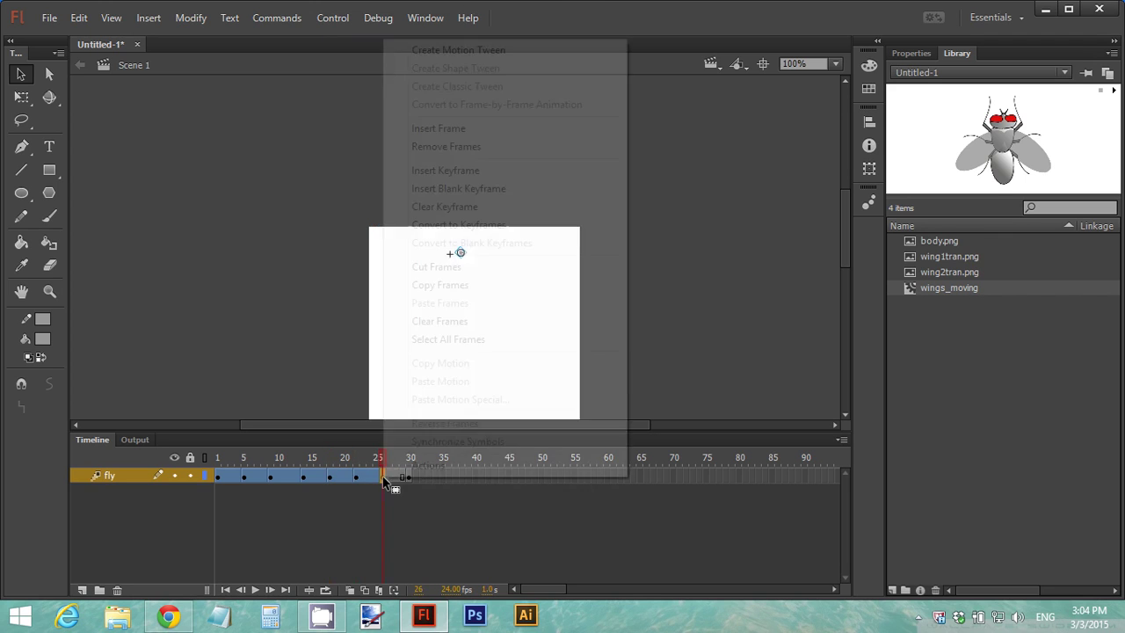
{"action": "left_click", "coordinate": [469, 50]}
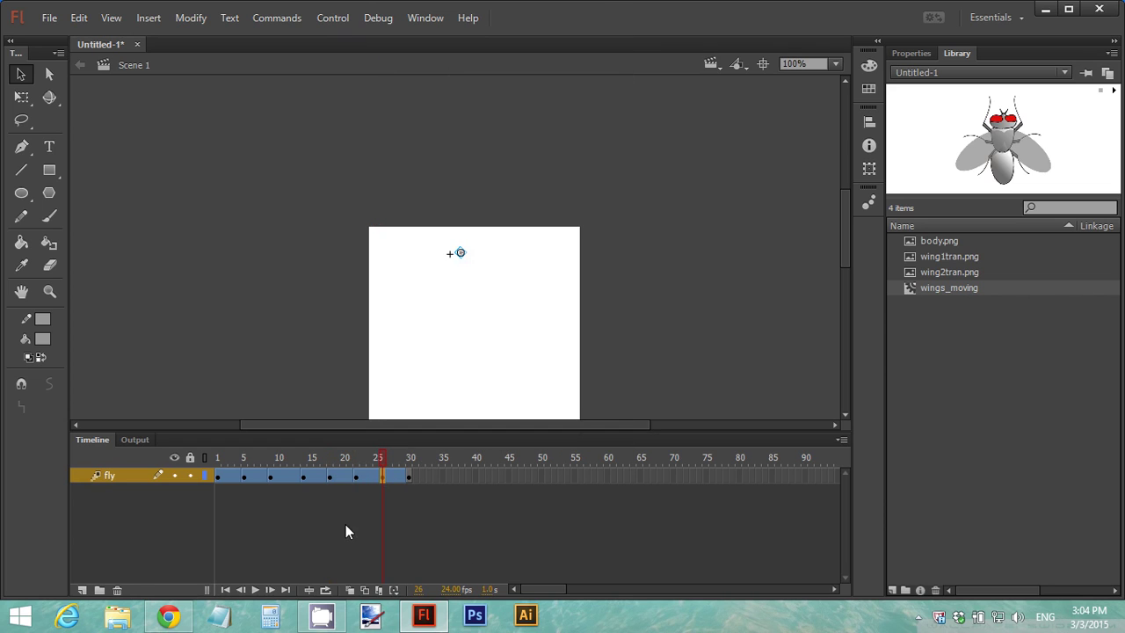
Step: Save the document as the Flash document fly_animation in the Fly Game Assets folder on the Desktop
{"action": "left_click", "coordinate": [49, 17]}
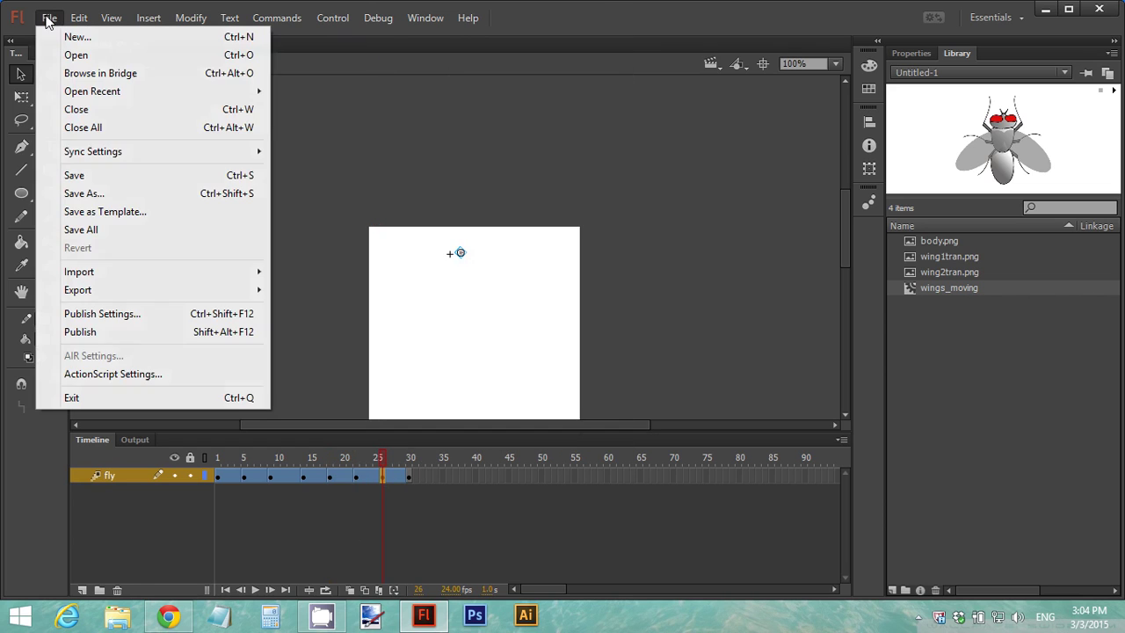
{"action": "left_click", "coordinate": [98, 192]}
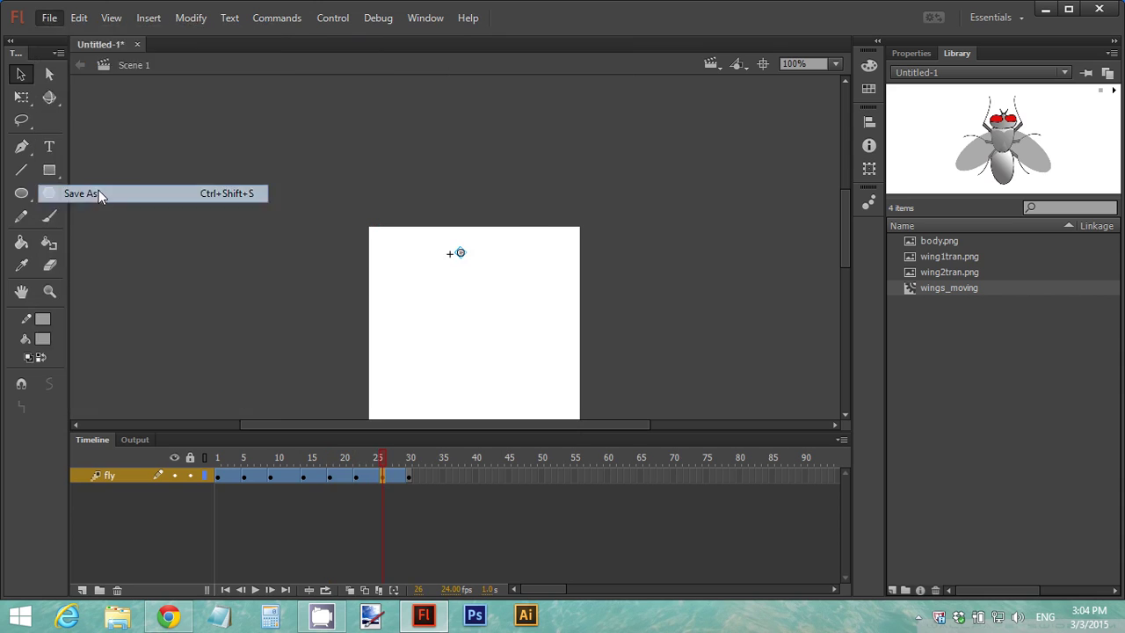
{"action": "type", "text": "fly"}
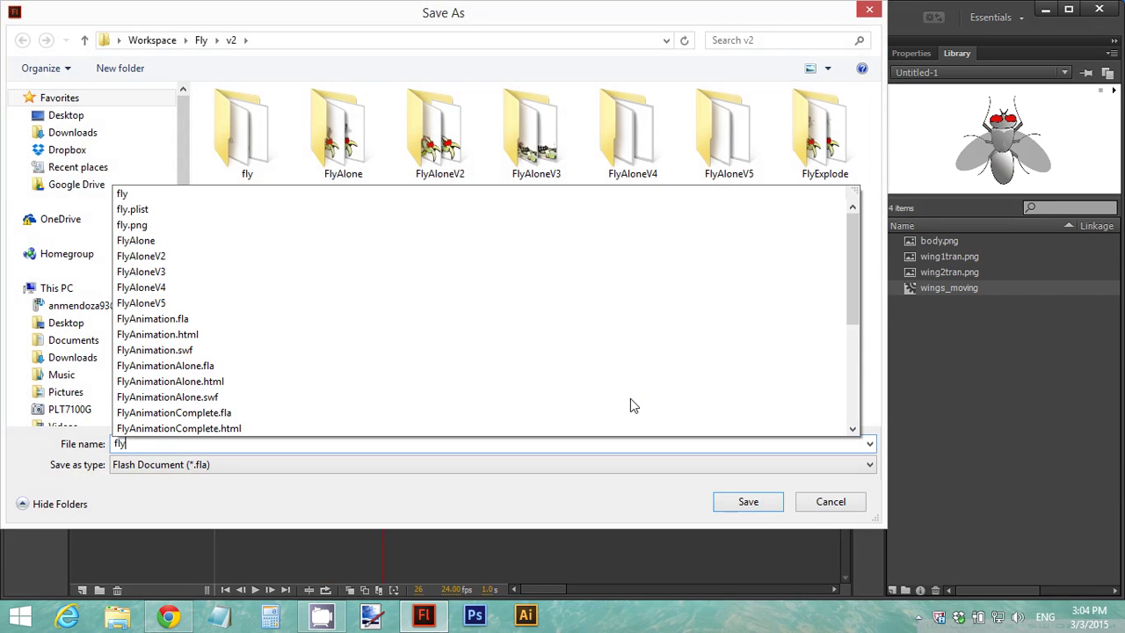
{"action": "left_click", "coordinate": [121, 114]}
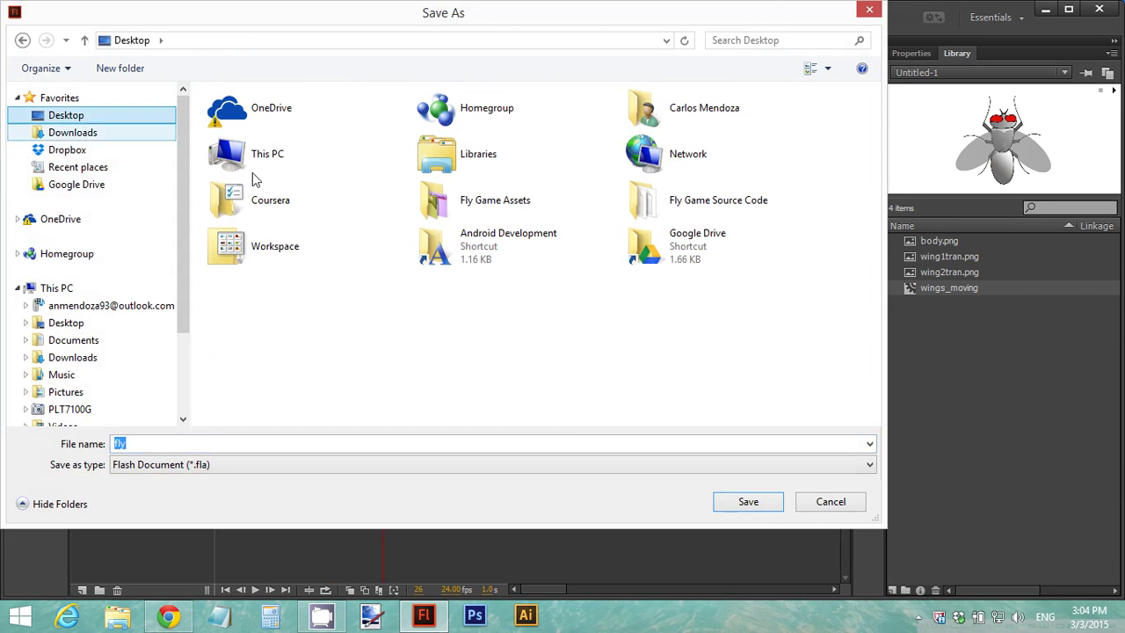
{"action": "double_click", "coordinate": [489, 202]}
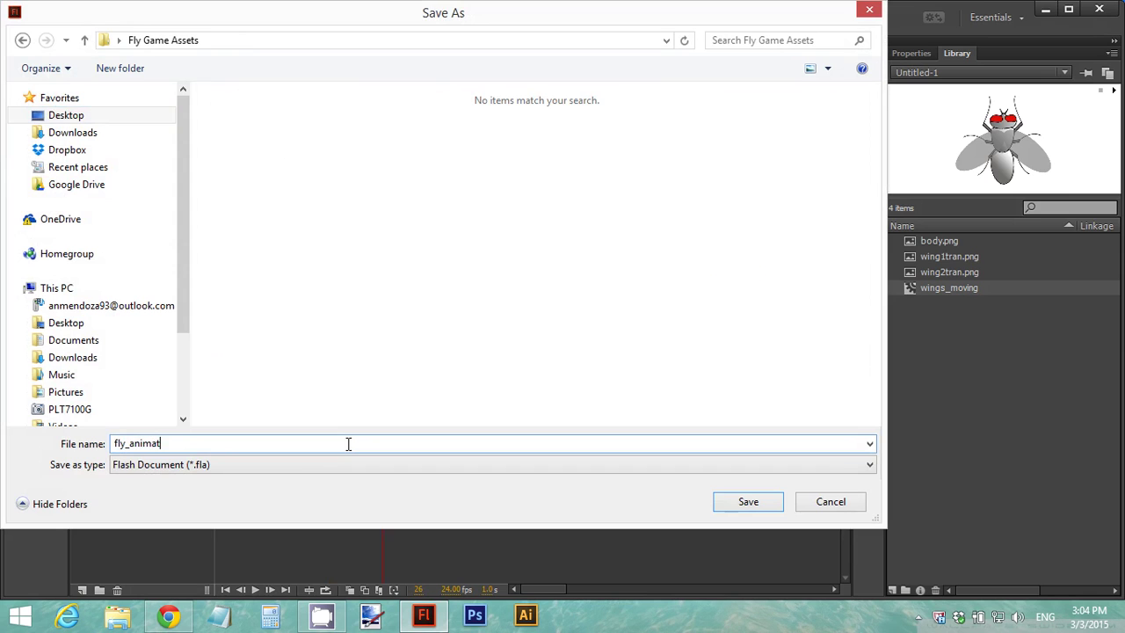
{"action": "key", "text": "Return"}
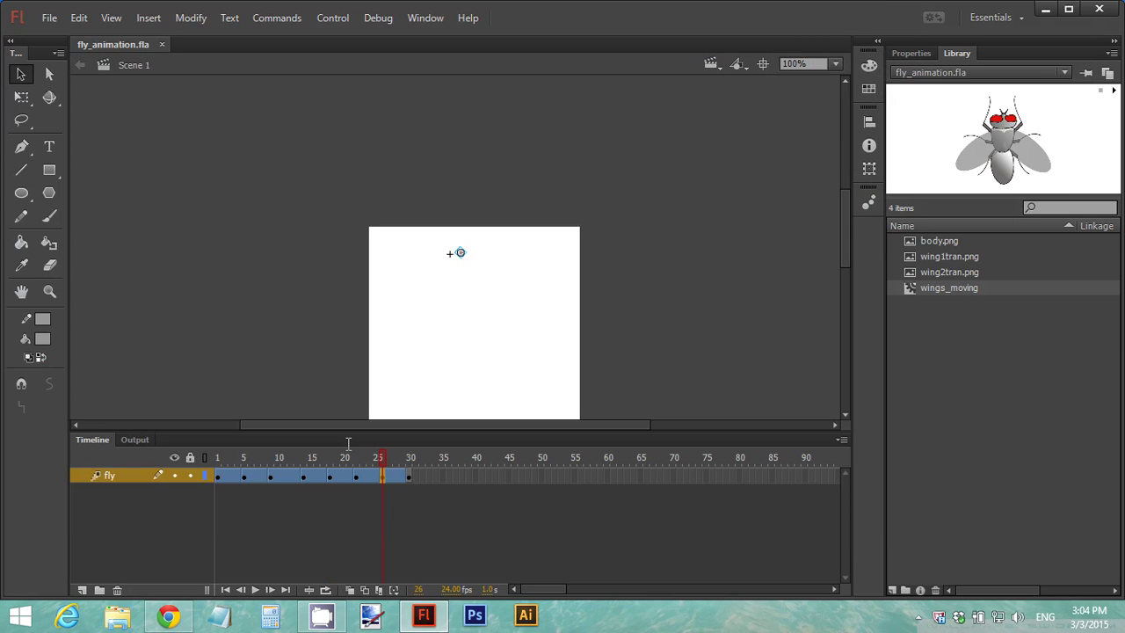
Step: Test the movie from frame 1 to watch the fly's flight, and close the preview window
{"action": "left_click", "coordinate": [218, 475]}
{"action": "left_click", "coordinate": [333, 18]}
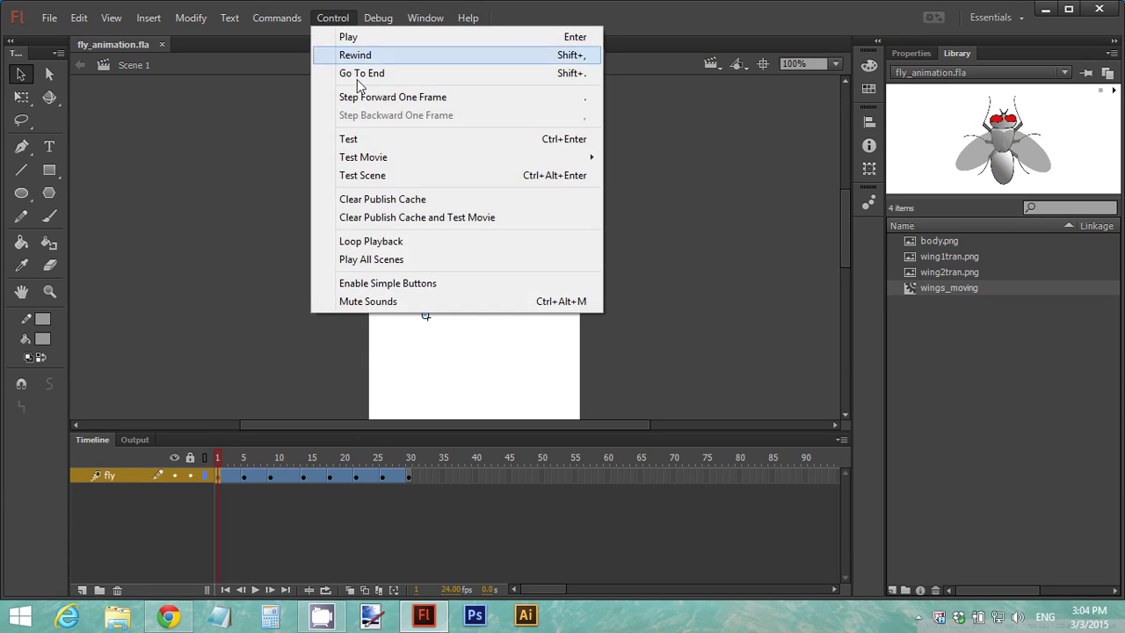
{"action": "left_click", "coordinate": [507, 145]}
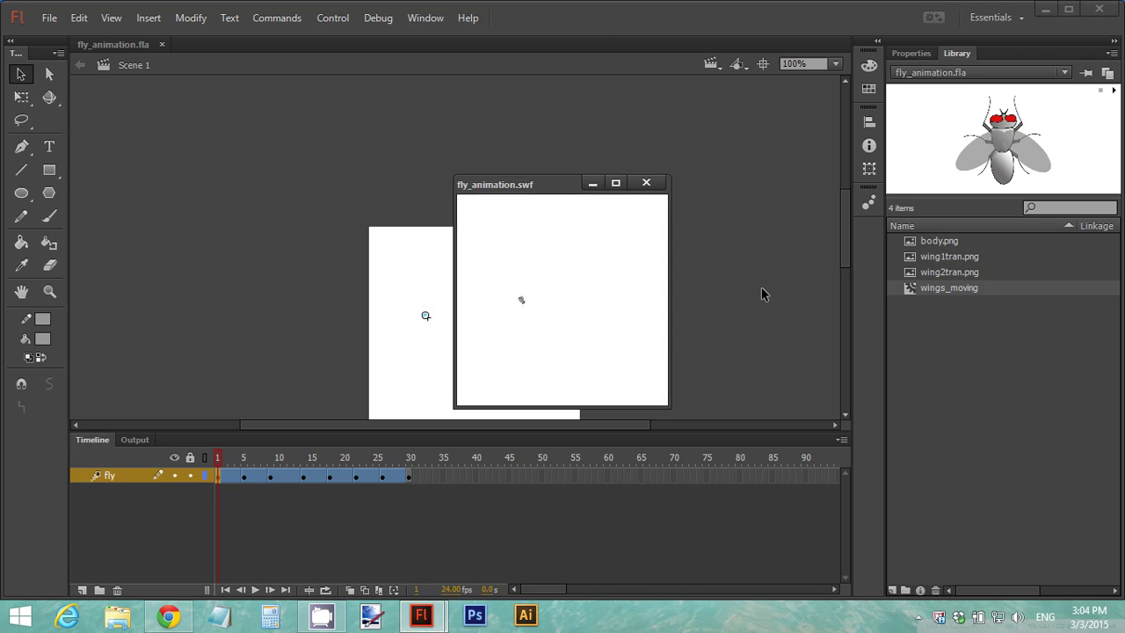
{"action": "left_click", "coordinate": [647, 184]}
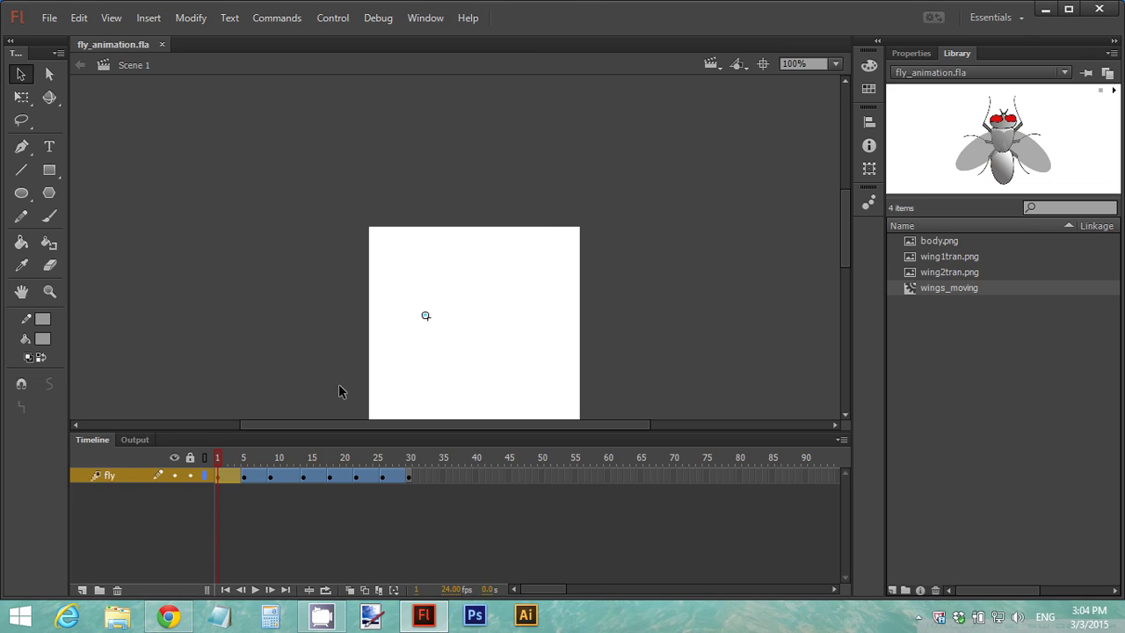
Step: Remove the motion tweens that start at frames 1, 5 and 9 of the fly layer
{"action": "right_click", "coordinate": [220, 482]}
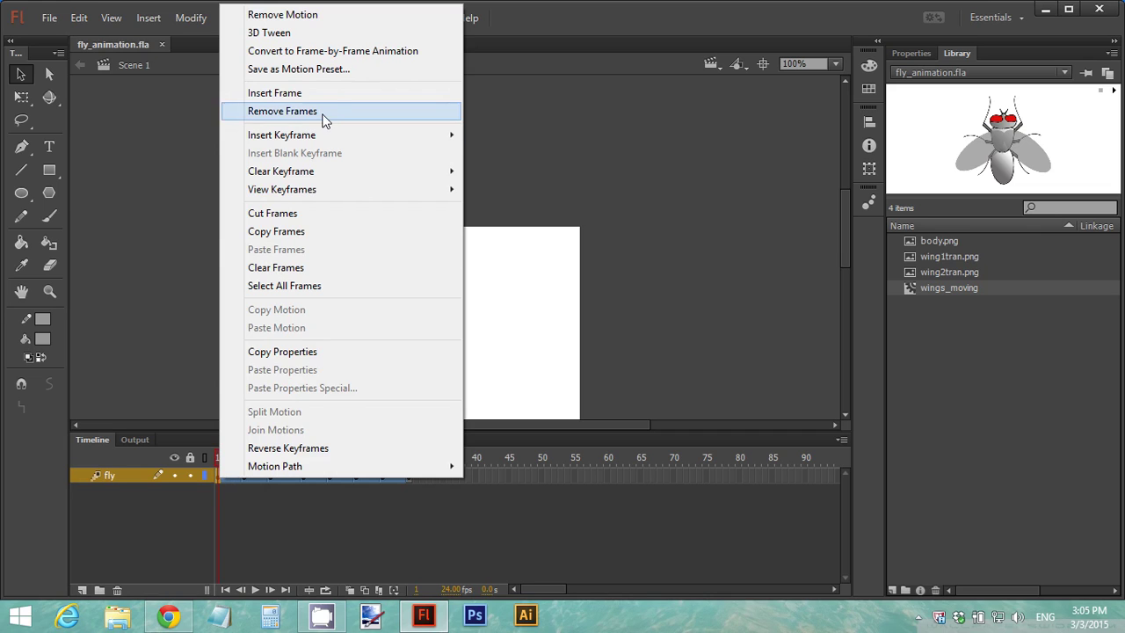
{"action": "left_click", "coordinate": [330, 16]}
{"action": "left_click", "coordinate": [244, 477]}
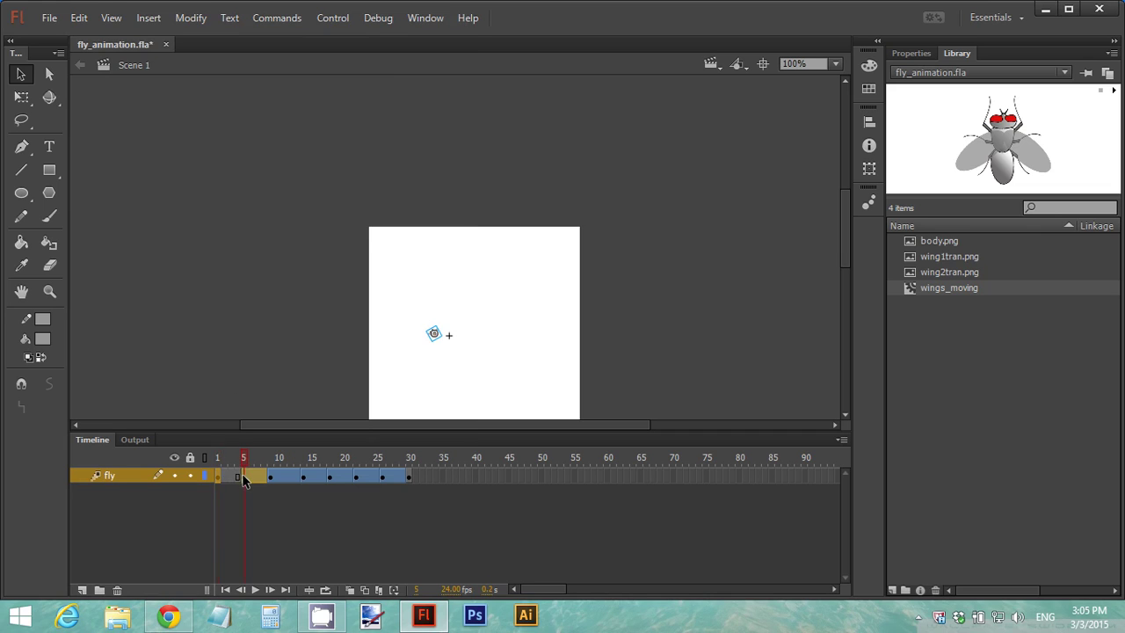
{"action": "right_click", "coordinate": [244, 476]}
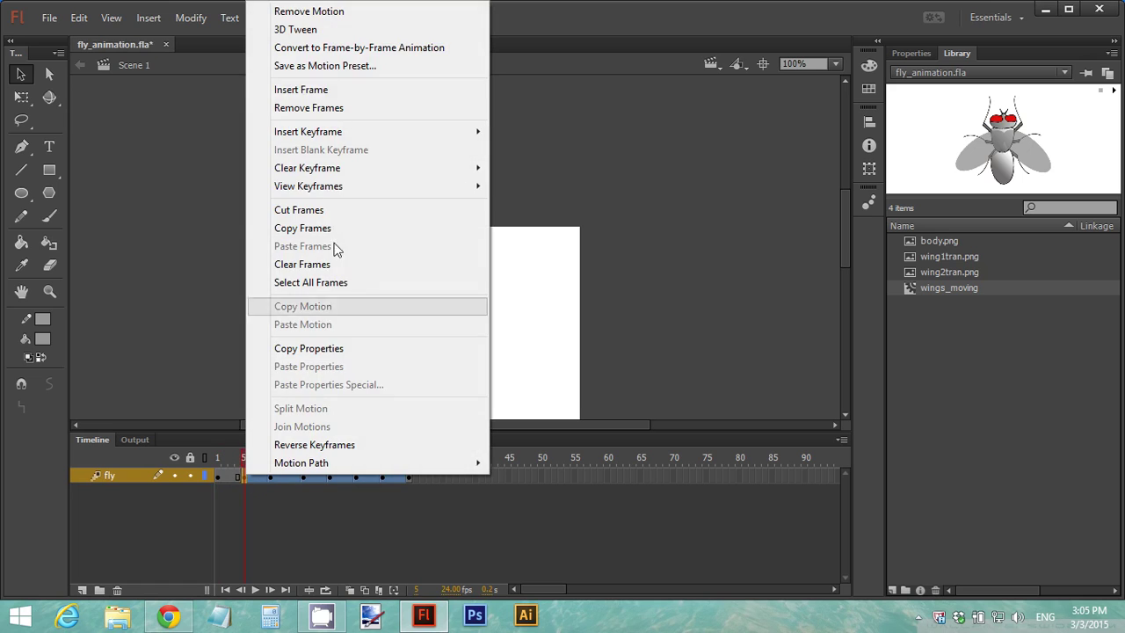
{"action": "left_click", "coordinate": [369, 16]}
{"action": "left_click", "coordinate": [269, 476]}
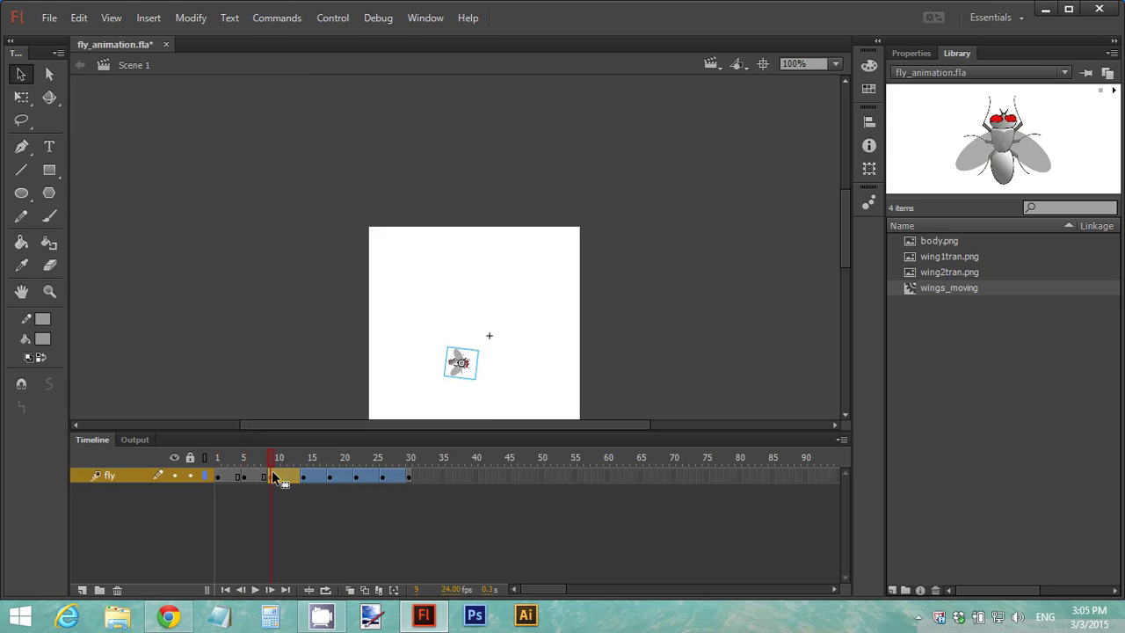
{"action": "left_click", "coordinate": [272, 514]}
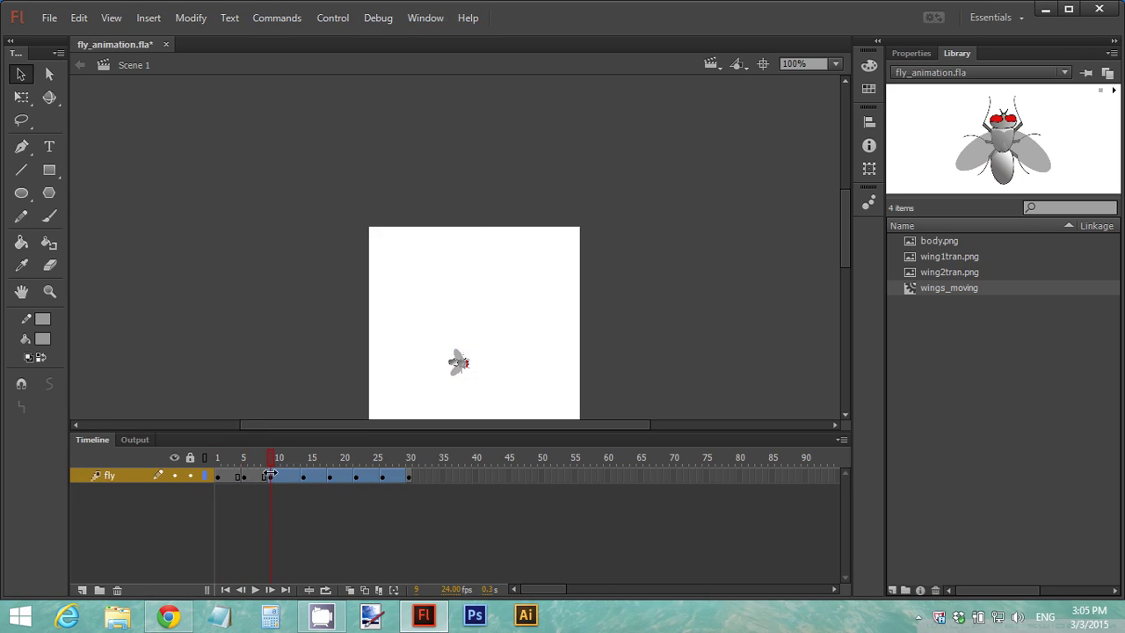
{"action": "right_click", "coordinate": [270, 476]}
{"action": "left_click", "coordinate": [394, 139]}
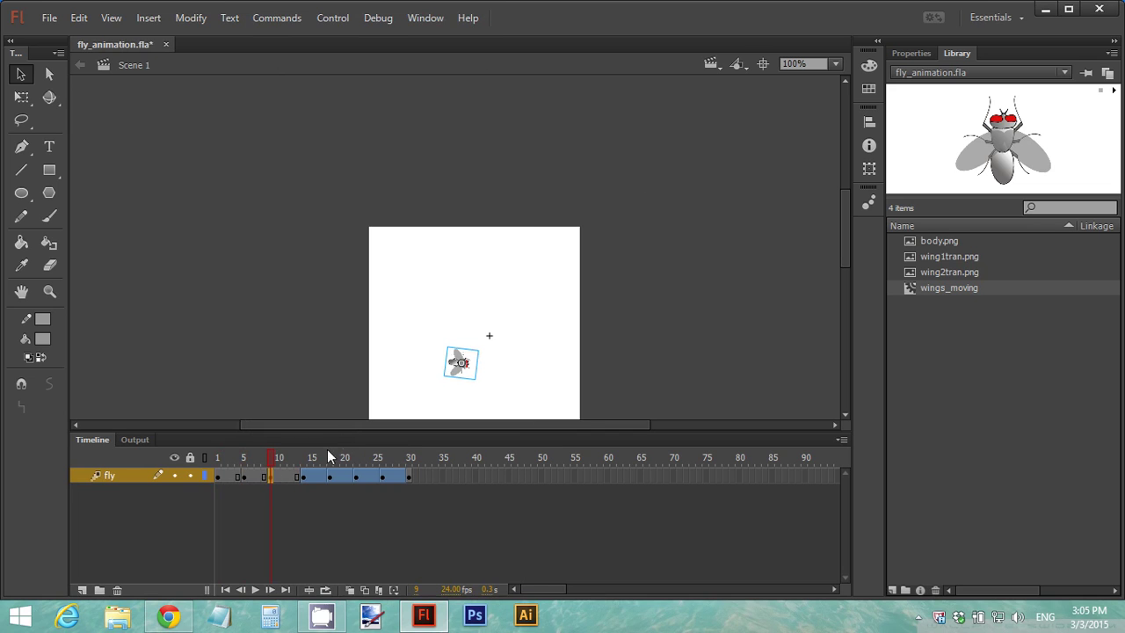
Step: Remove the motion tweens that start at frames 14, 18, 22 and 26 of the fly layer
{"action": "right_click", "coordinate": [305, 476]}
{"action": "left_click", "coordinate": [395, 136]}
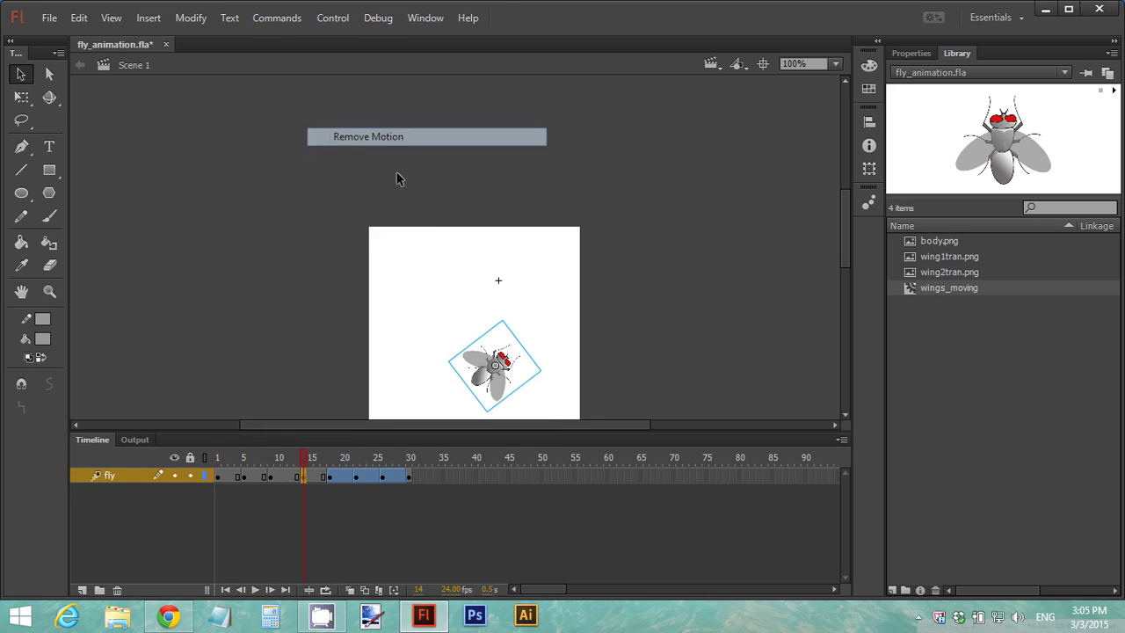
{"action": "left_click", "coordinate": [331, 475]}
{"action": "left_click", "coordinate": [327, 476]}
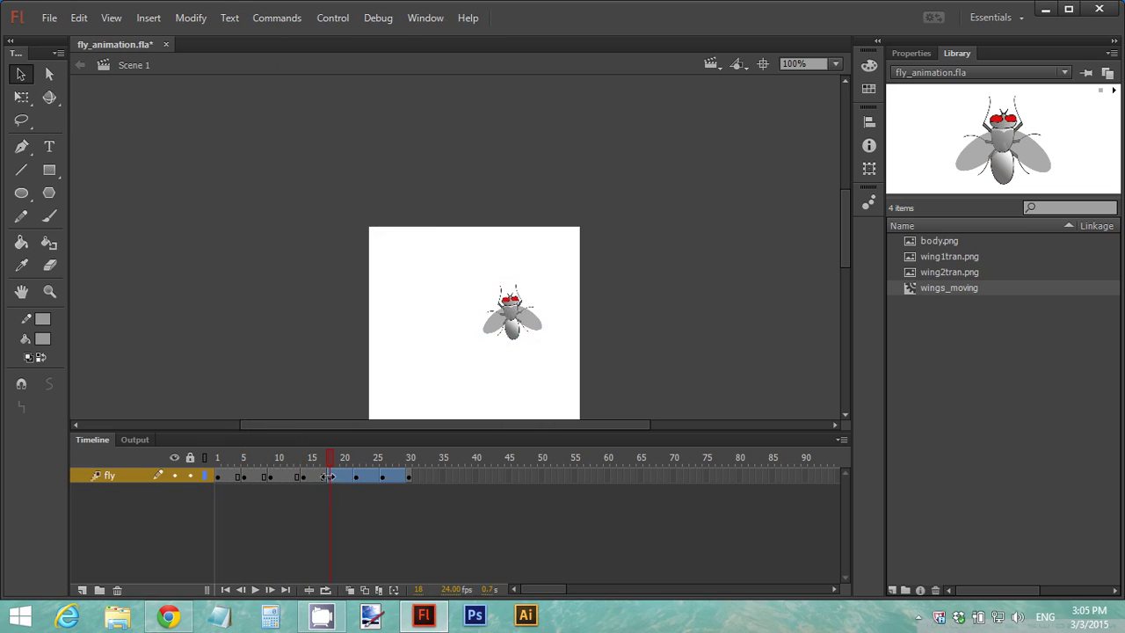
{"action": "right_click", "coordinate": [332, 475]}
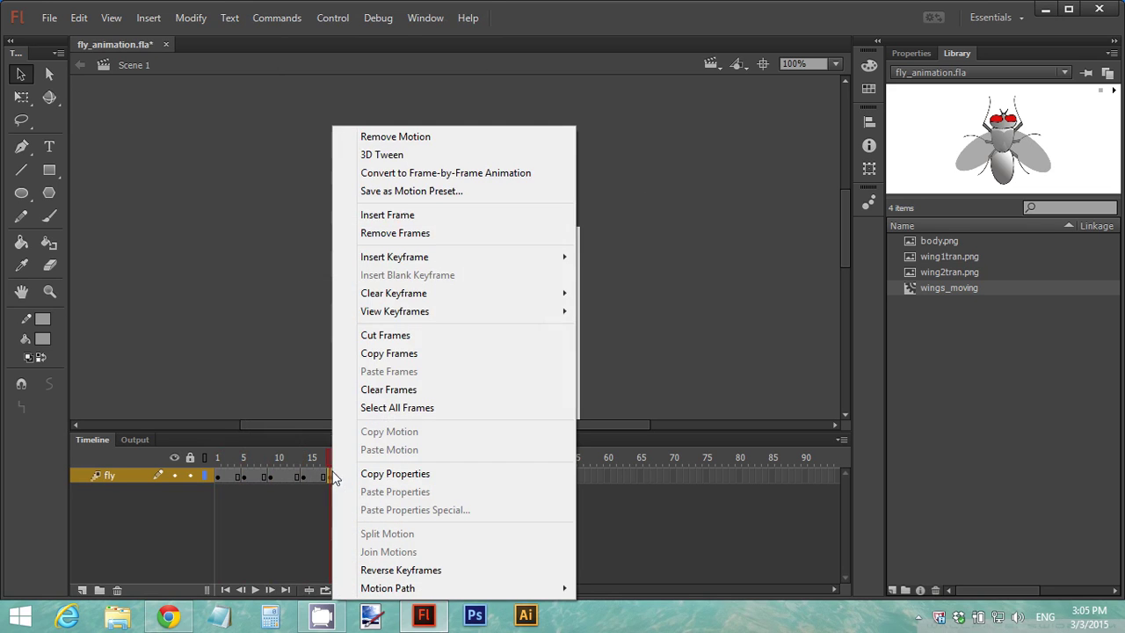
{"action": "left_click", "coordinate": [439, 133]}
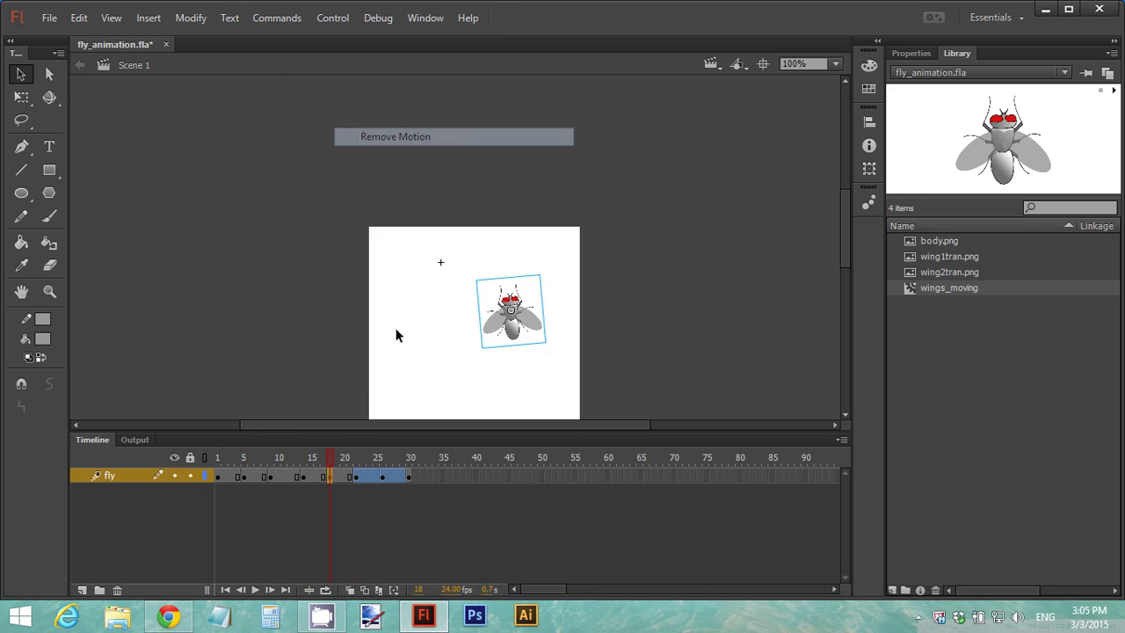
{"action": "right_click", "coordinate": [356, 479]}
{"action": "left_click", "coordinate": [413, 11]}
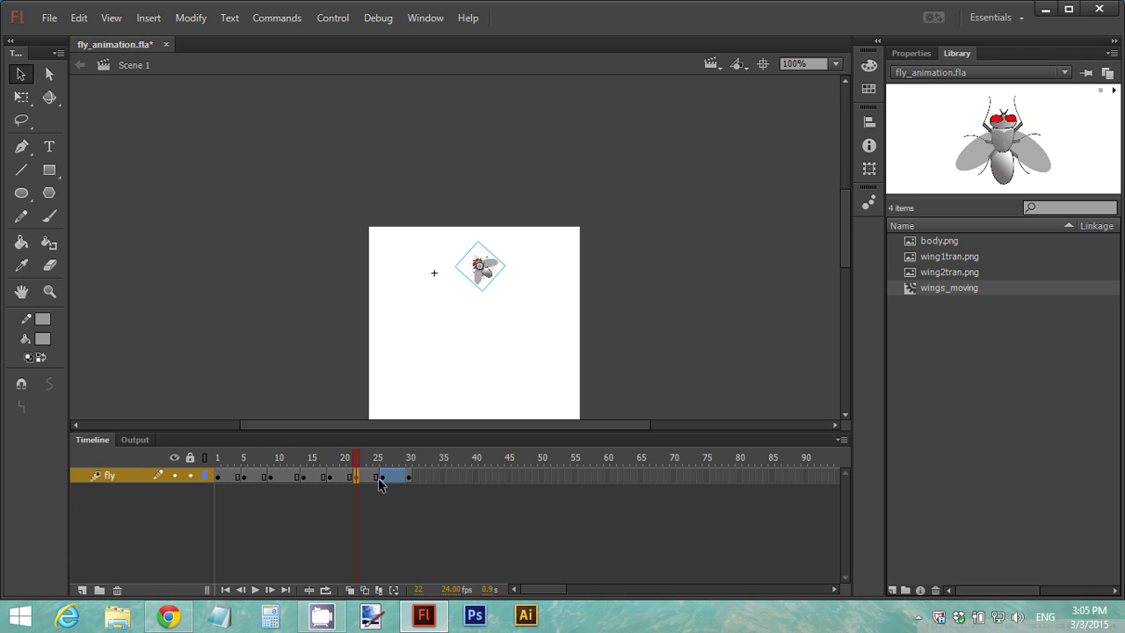
{"action": "left_click", "coordinate": [383, 476]}
{"action": "right_click", "coordinate": [383, 475]}
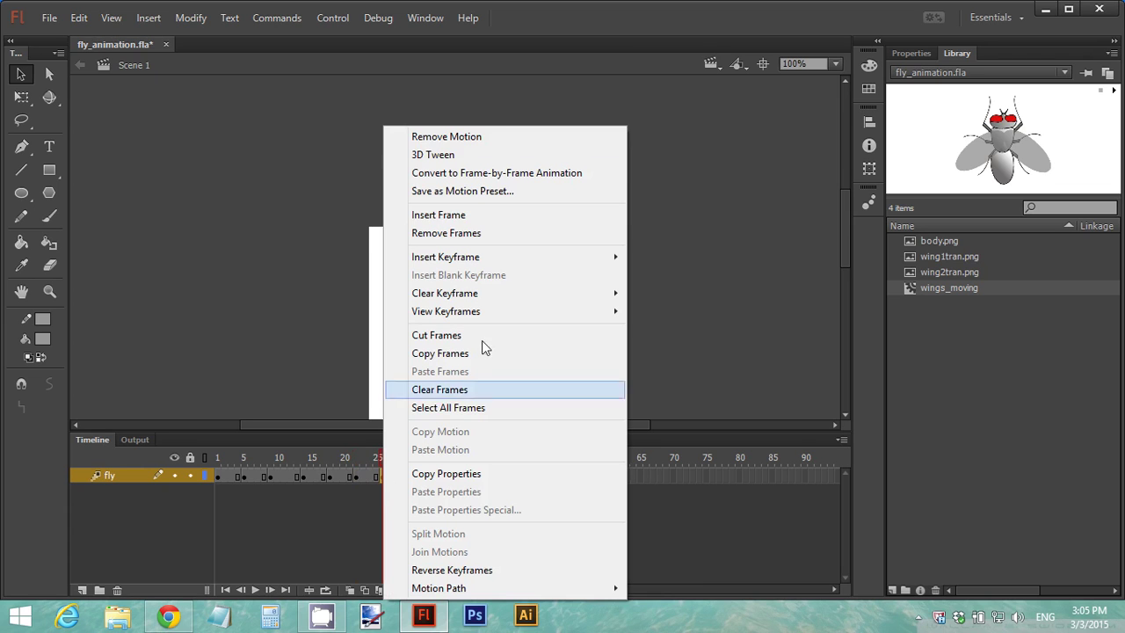
{"action": "left_click", "coordinate": [497, 133]}
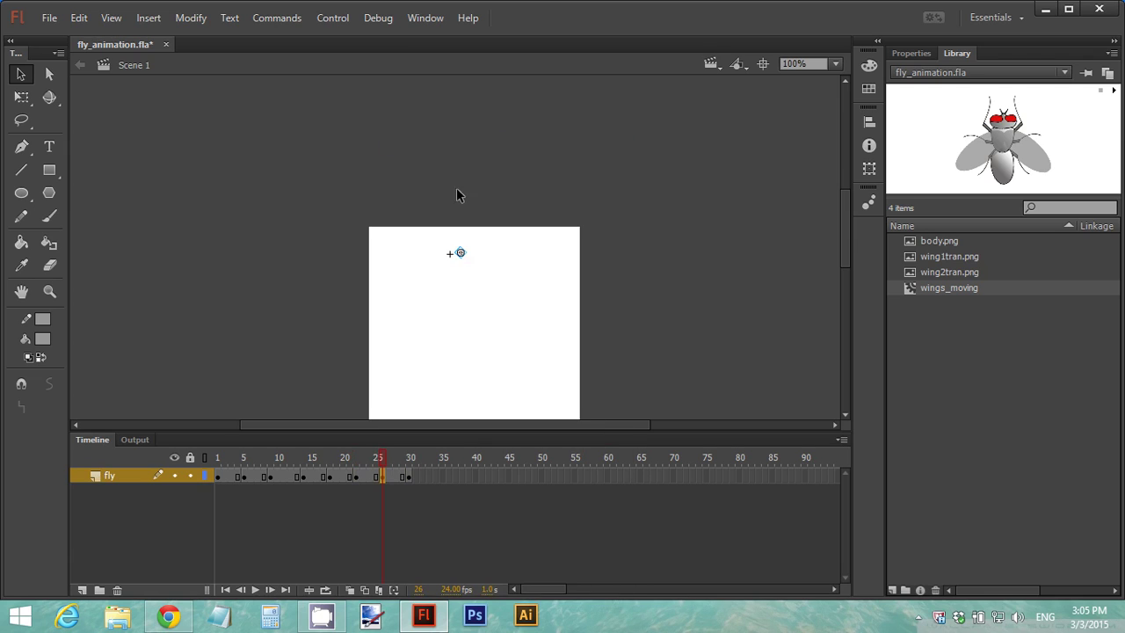
Step: Create classic tweens on the fly layer starting from the keyframes in frames 1, 5 and 9
{"action": "left_click", "coordinate": [217, 475]}
{"action": "right_click", "coordinate": [217, 475]}
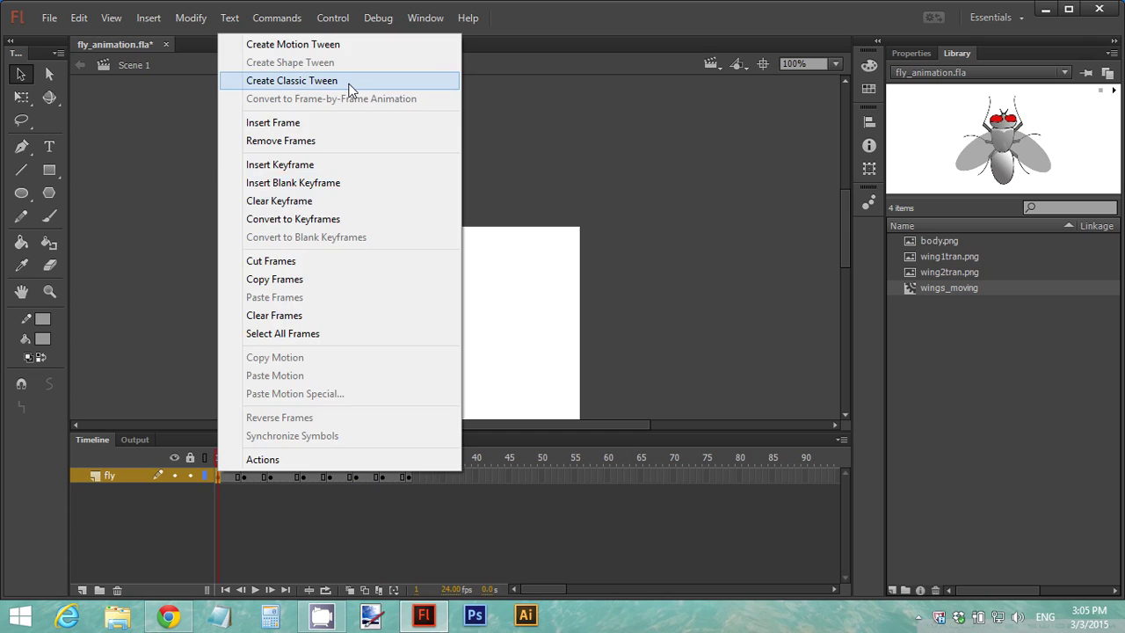
{"action": "left_click", "coordinate": [345, 81]}
{"action": "left_click", "coordinate": [243, 476]}
{"action": "right_click", "coordinate": [243, 475]}
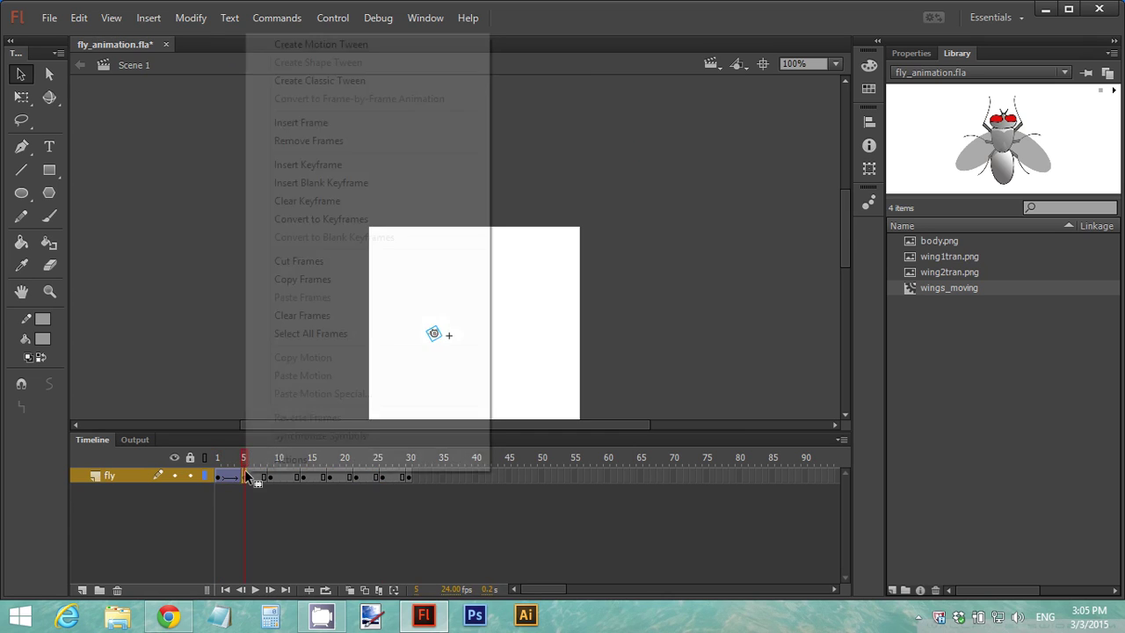
{"action": "left_click", "coordinate": [345, 81]}
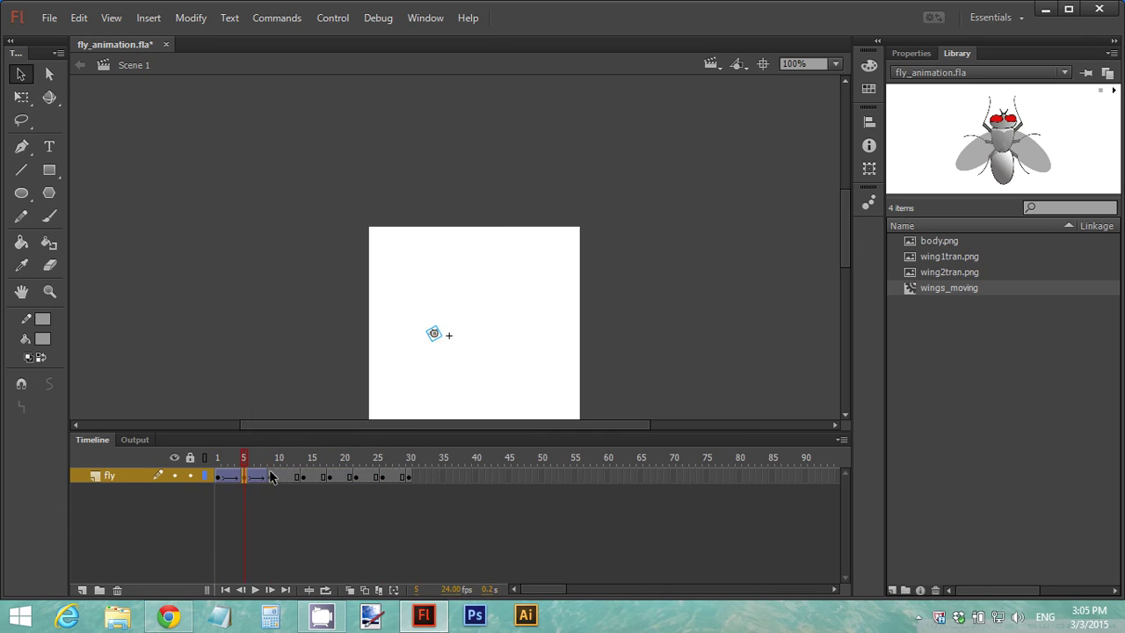
{"action": "left_click", "coordinate": [269, 475]}
{"action": "right_click", "coordinate": [269, 476]}
{"action": "left_click", "coordinate": [346, 81]}
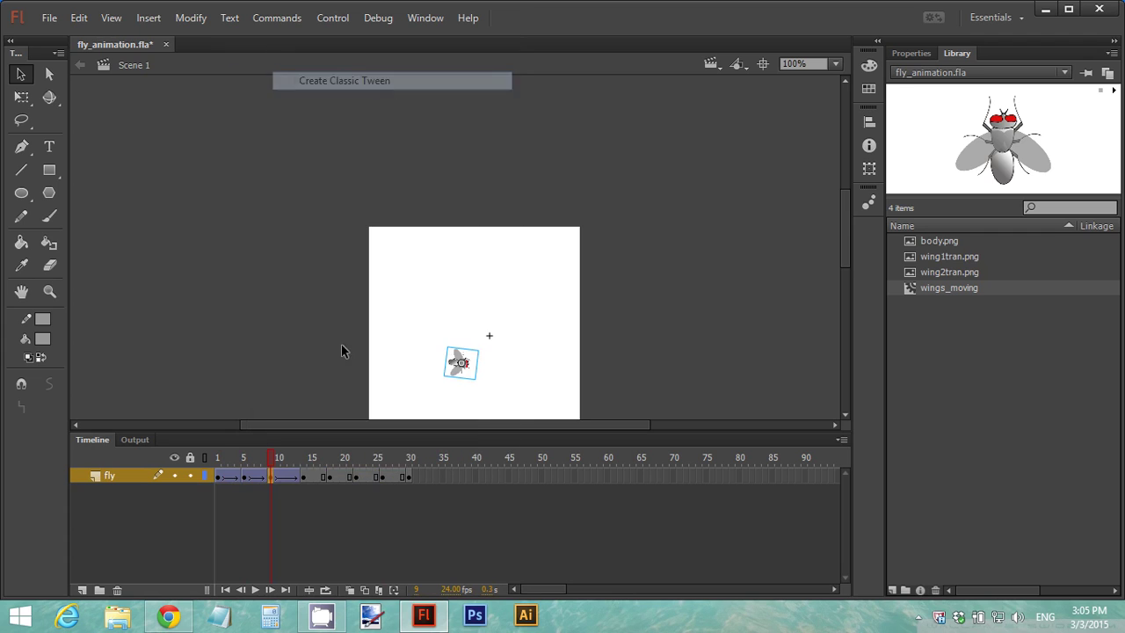
Step: Create classic tweens on the fly layer starting from the keyframes in frames 14, 18, 22 and 26
{"action": "left_click", "coordinate": [303, 475]}
{"action": "right_click", "coordinate": [303, 475]}
{"action": "left_click", "coordinate": [409, 82]}
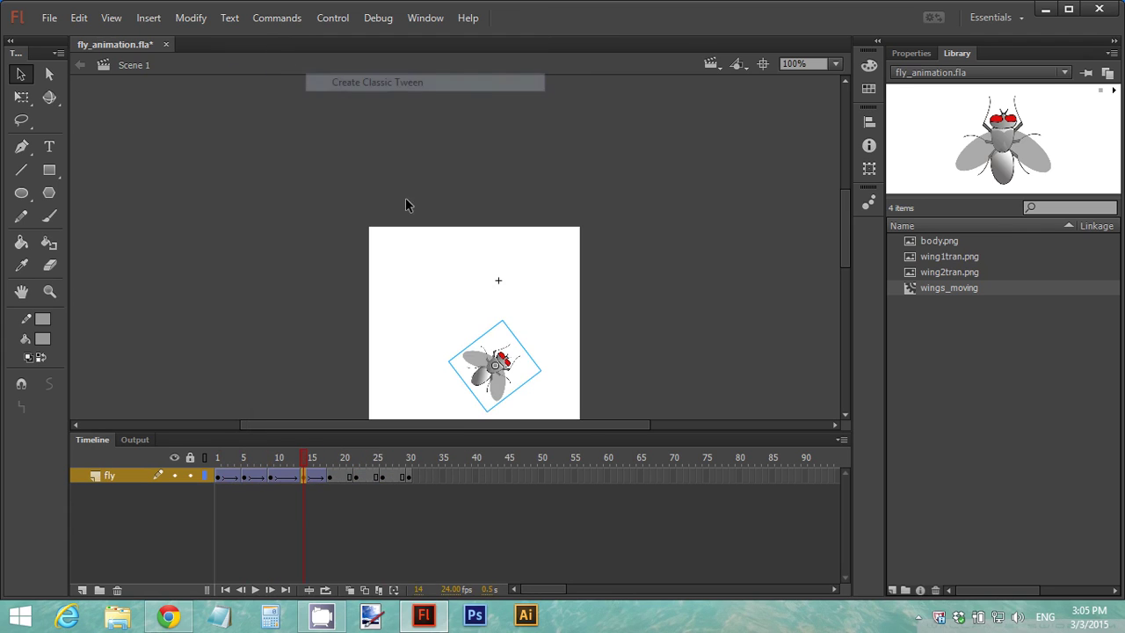
{"action": "left_click", "coordinate": [330, 475]}
{"action": "right_click", "coordinate": [330, 475]}
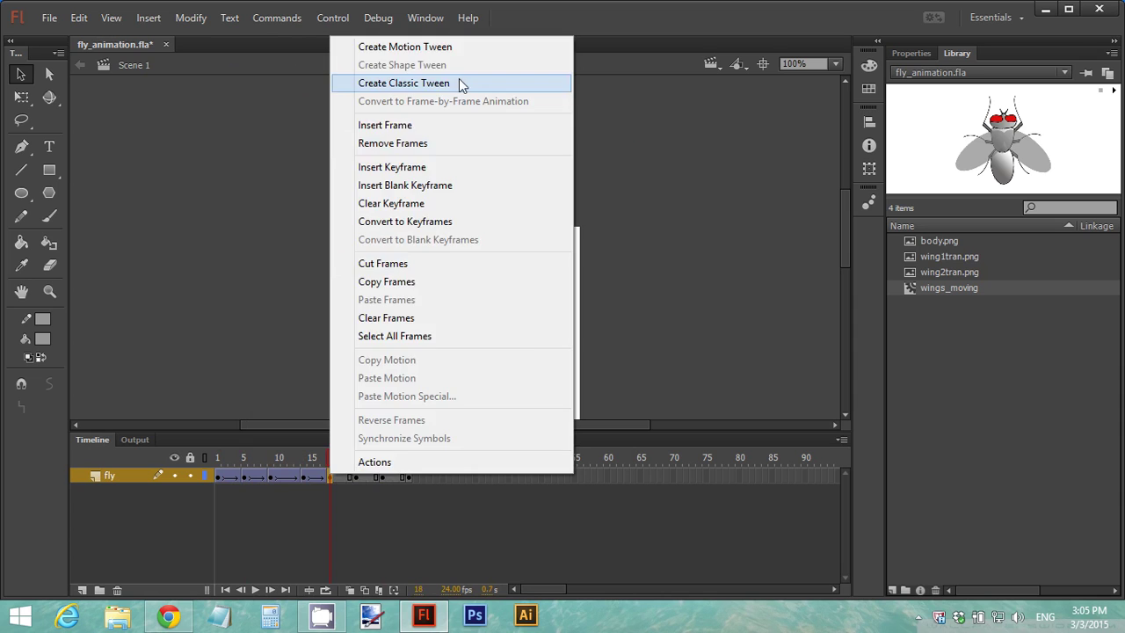
{"action": "left_click", "coordinate": [461, 84]}
{"action": "left_click", "coordinate": [356, 475]}
{"action": "right_click", "coordinate": [356, 475]}
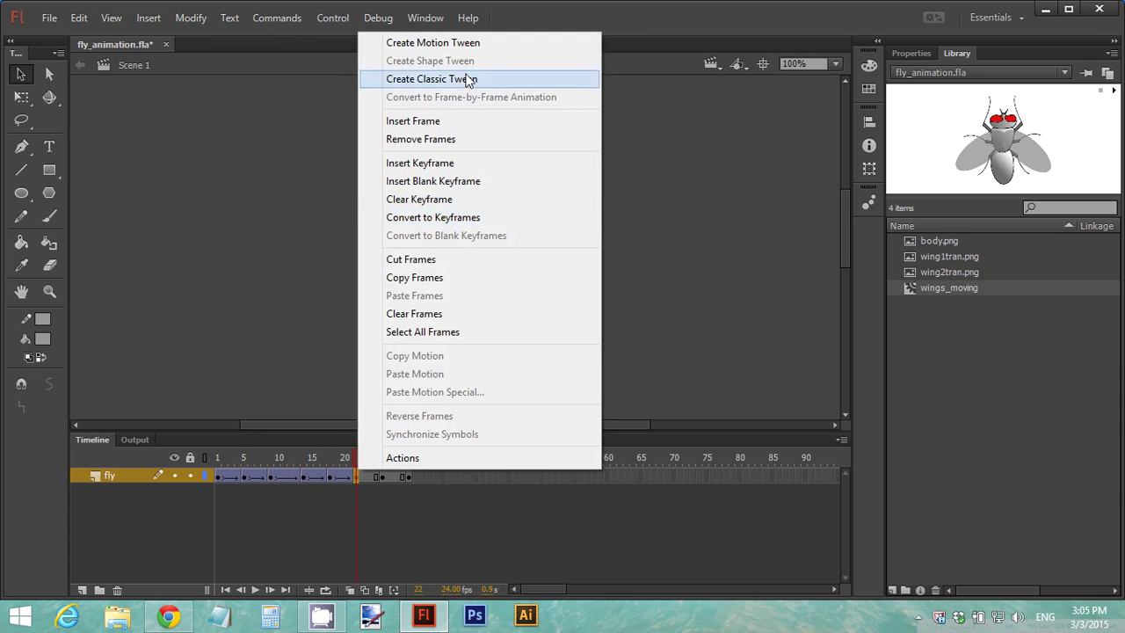
{"action": "left_click", "coordinate": [465, 79]}
{"action": "left_click", "coordinate": [383, 476]}
{"action": "right_click", "coordinate": [383, 475]}
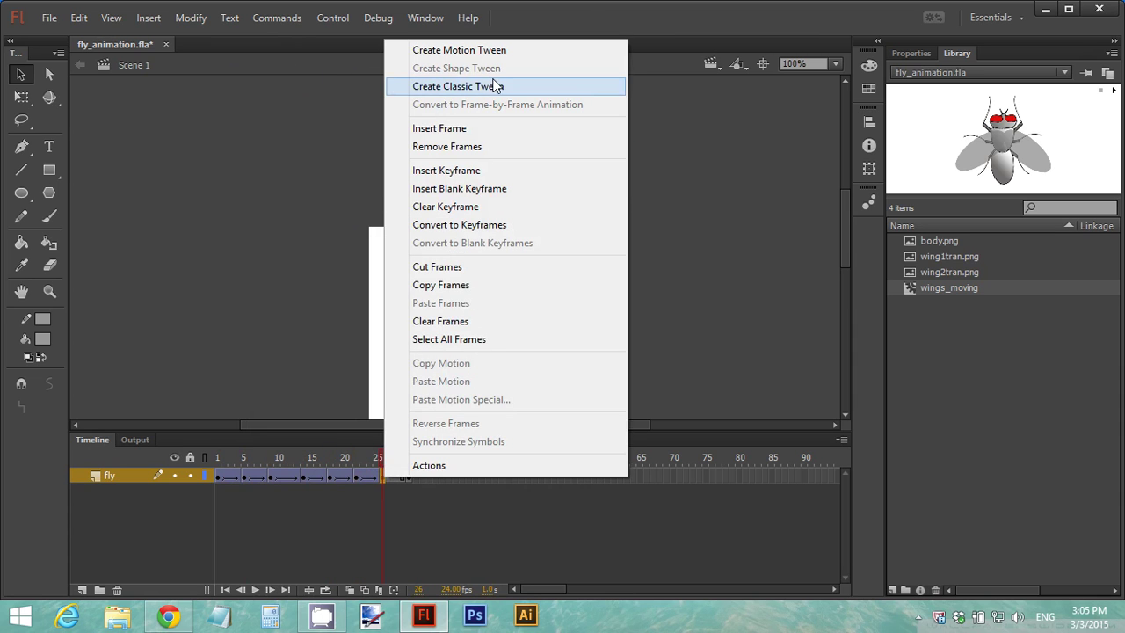
{"action": "left_click", "coordinate": [495, 86]}
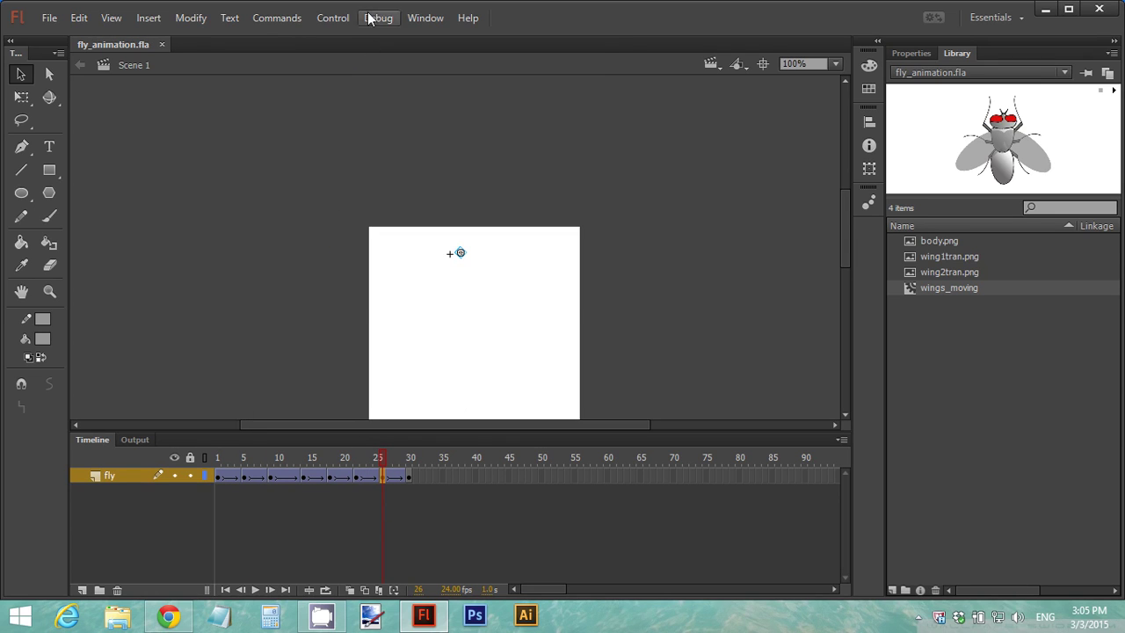
Step: Test the movie to watch the fly's flight with the classic tweens, and close the preview window
{"action": "left_click", "coordinate": [331, 17]}
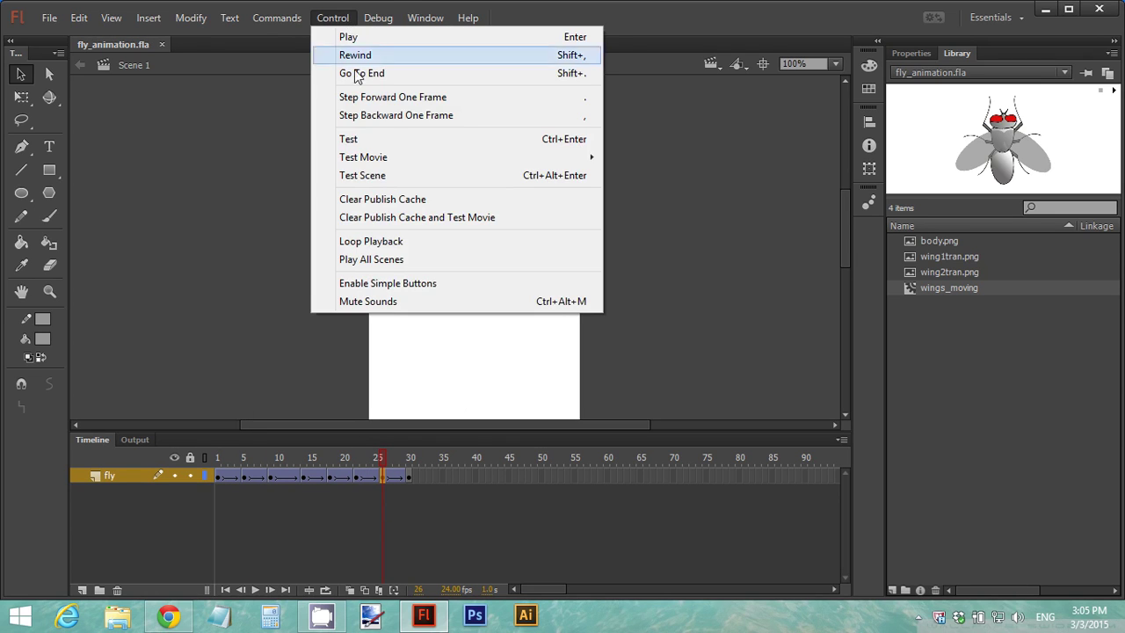
{"action": "left_click", "coordinate": [392, 139]}
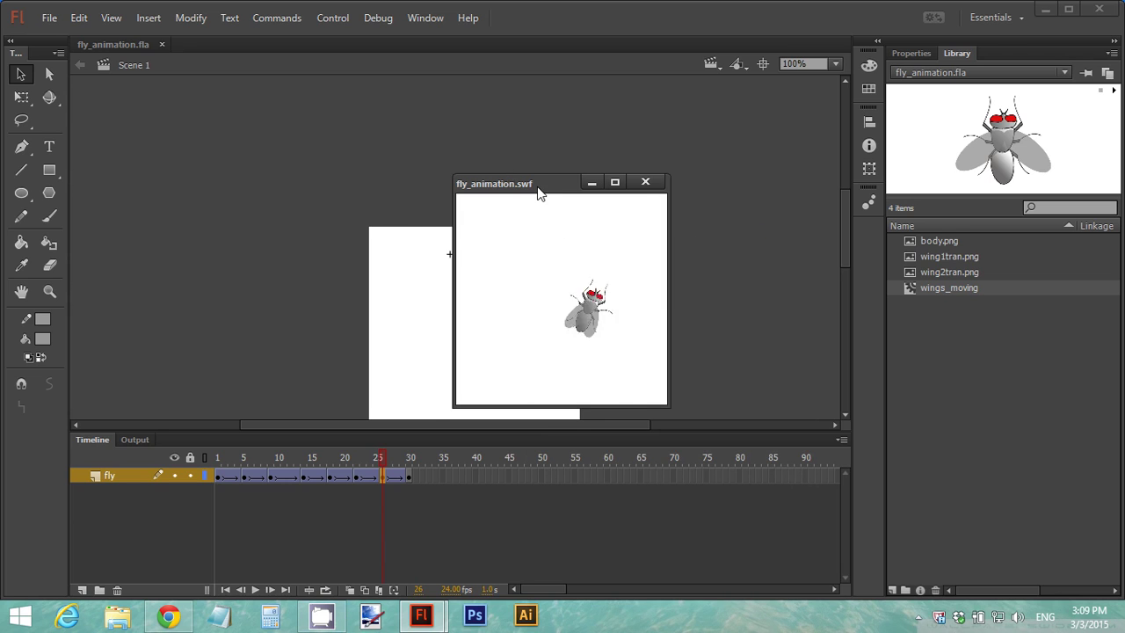
{"action": "left_click_drag", "start_coordinate": [537, 183], "coordinate": [522, 185]}
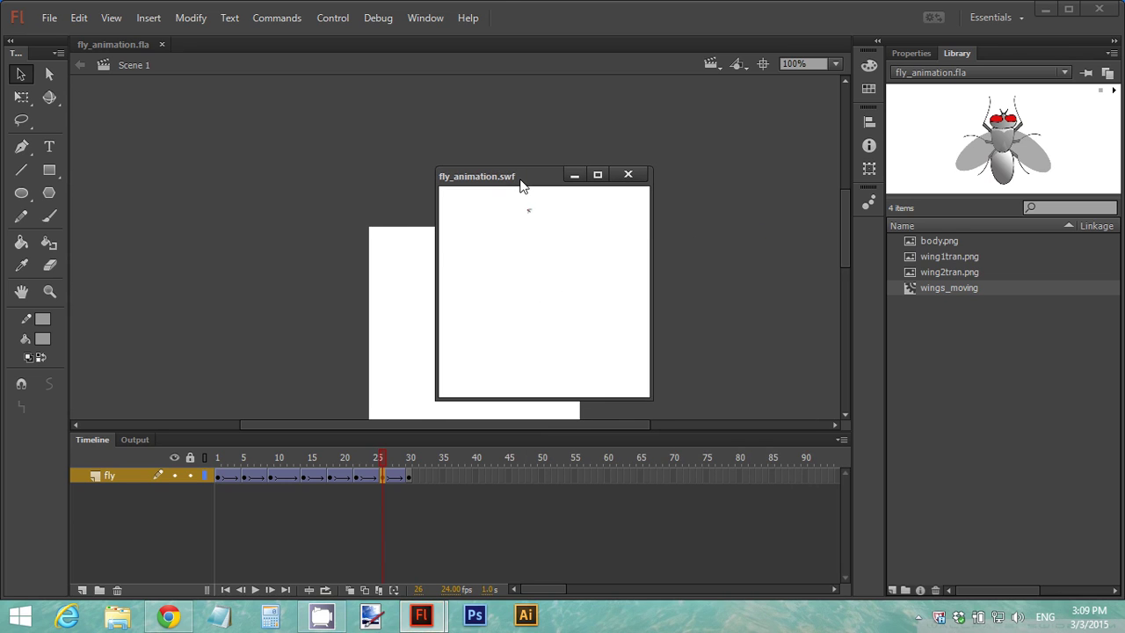
{"action": "left_click", "coordinate": [47, 18]}
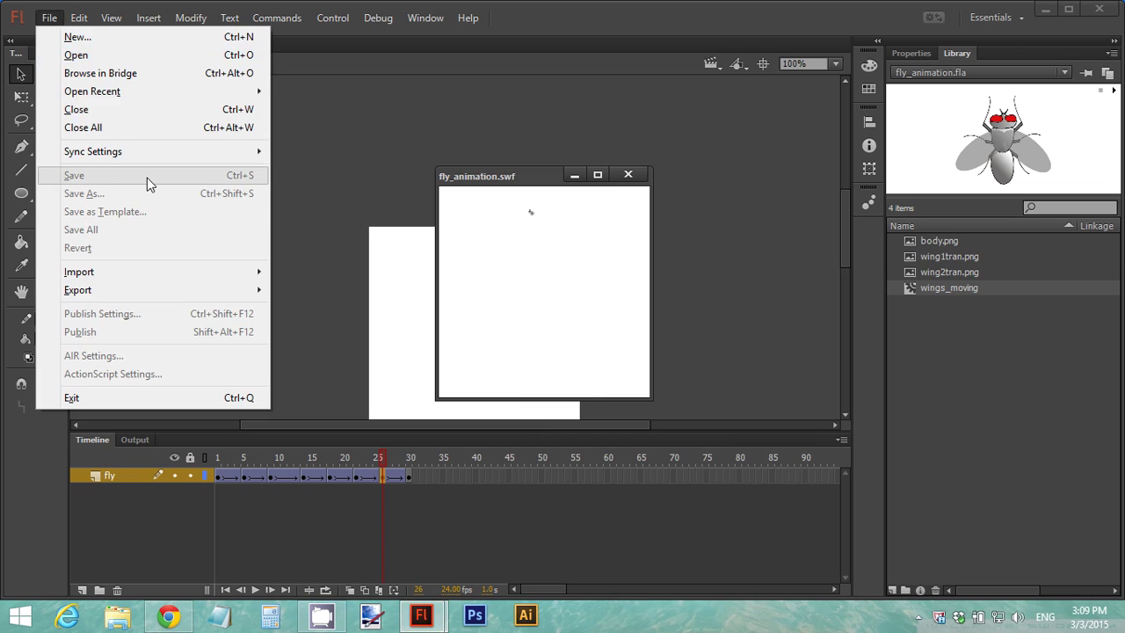
{"action": "left_click", "coordinate": [502, 181]}
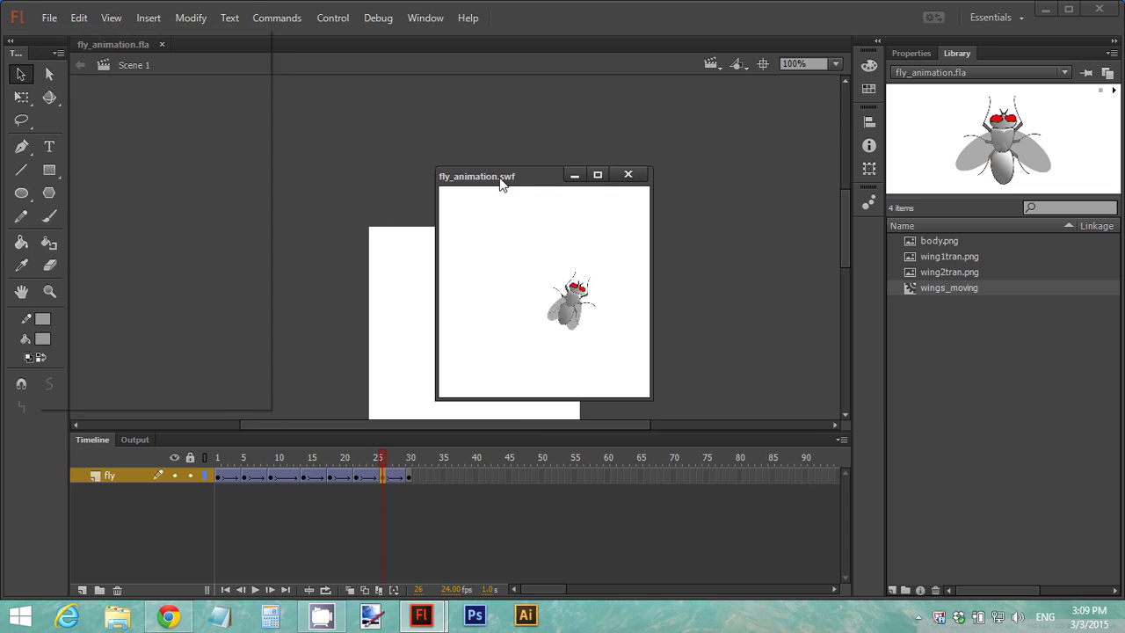
{"action": "left_click", "coordinate": [627, 174]}
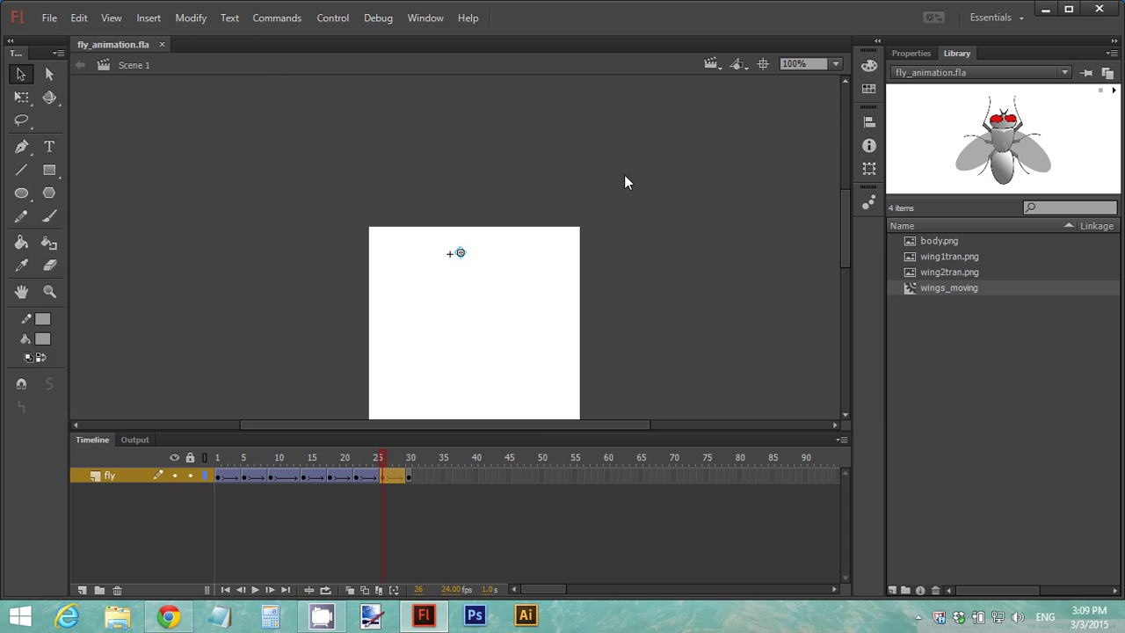
Step: Publish the movie as fly_animation.swf in the Fly Game Assets folder, replacing the existing file, and save the document
{"action": "left_click", "coordinate": [60, 18]}
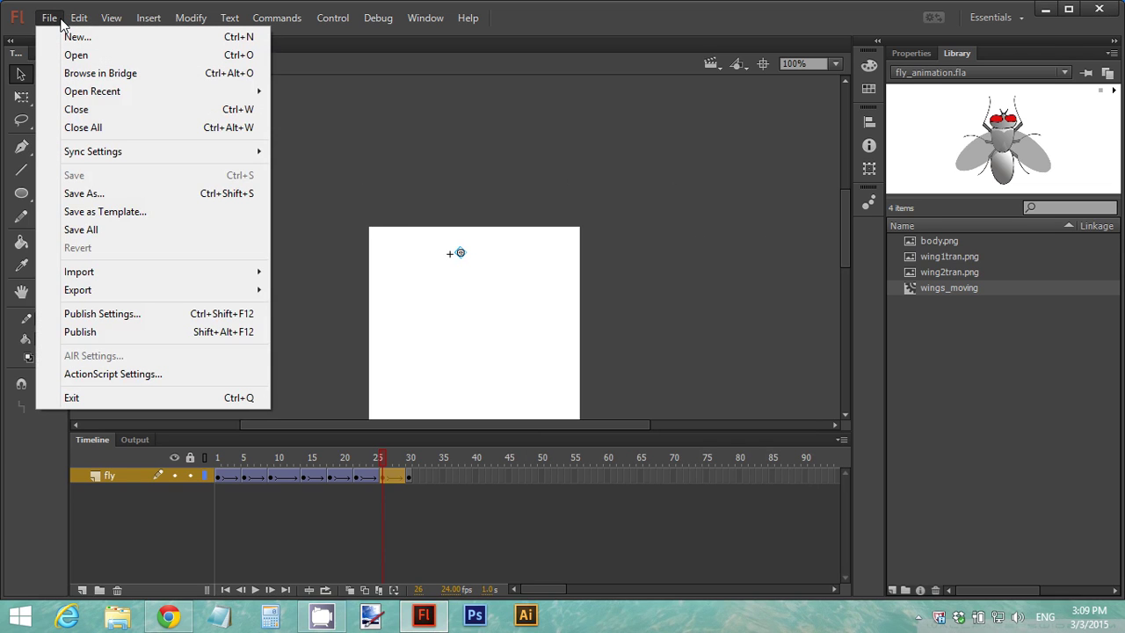
{"action": "left_click", "coordinate": [136, 315]}
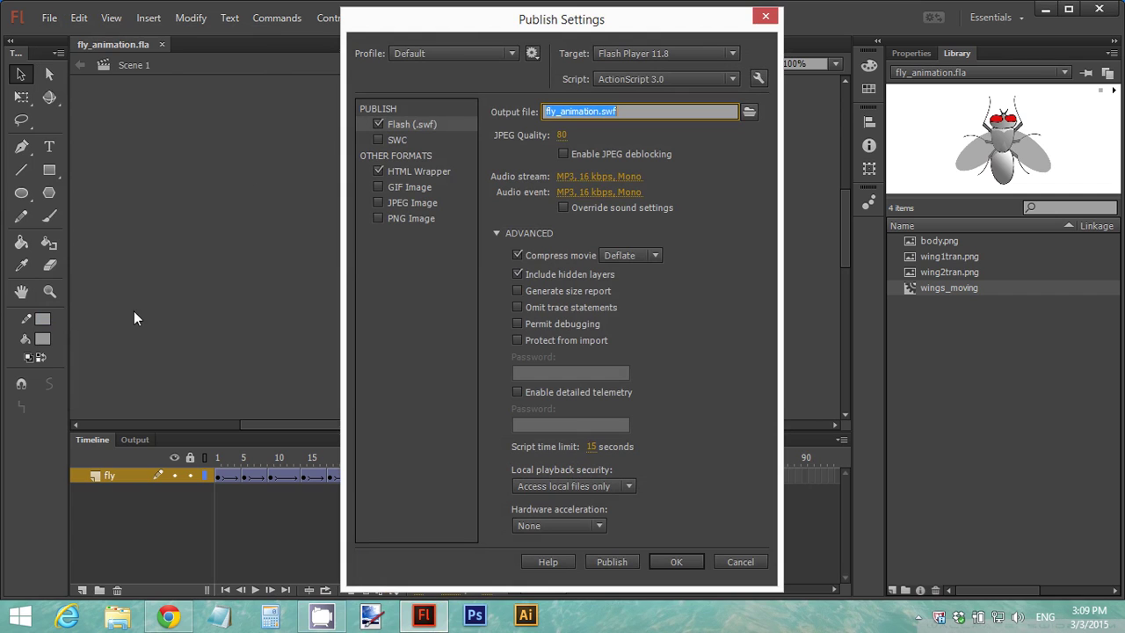
{"action": "left_click", "coordinate": [619, 112]}
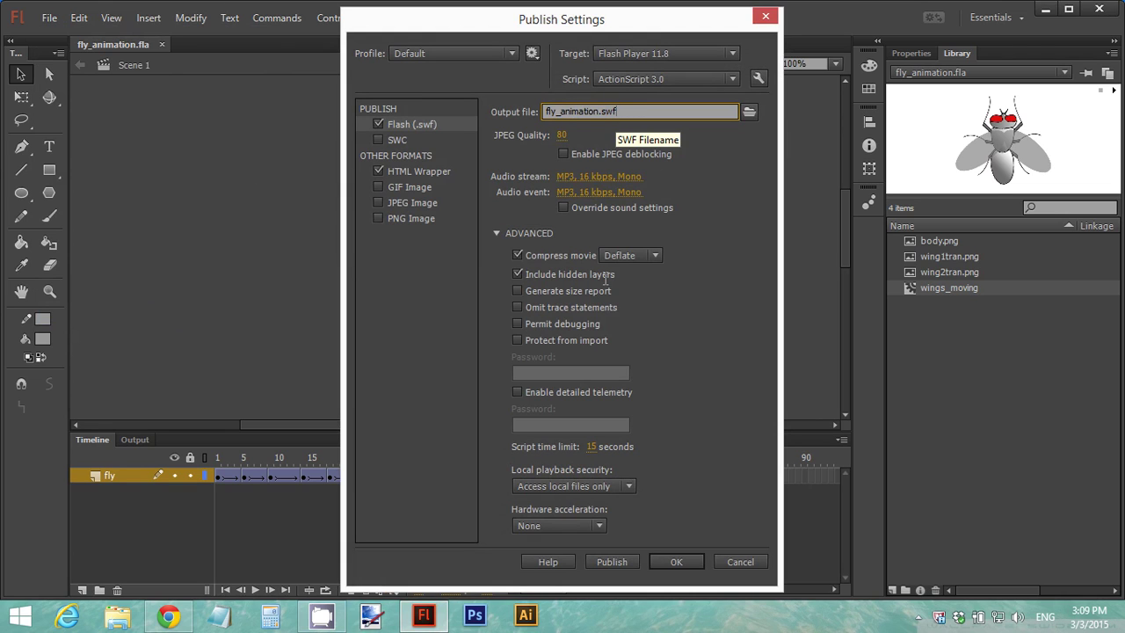
{"action": "left_click", "coordinate": [749, 111]}
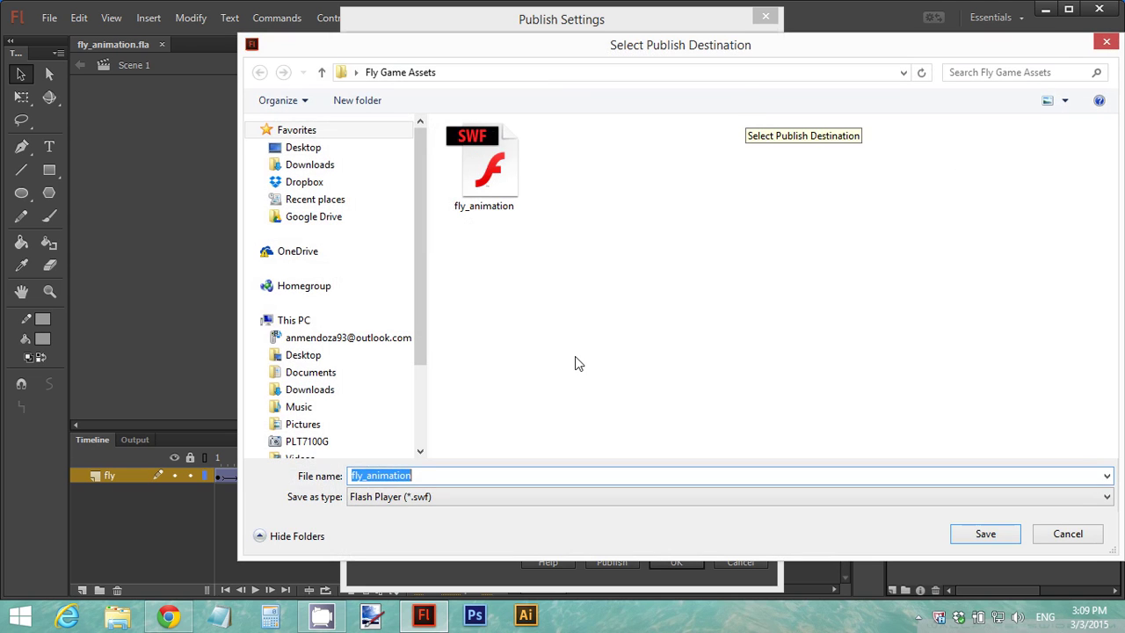
{"action": "left_click_drag", "start_coordinate": [555, 55], "coordinate": [413, 69]}
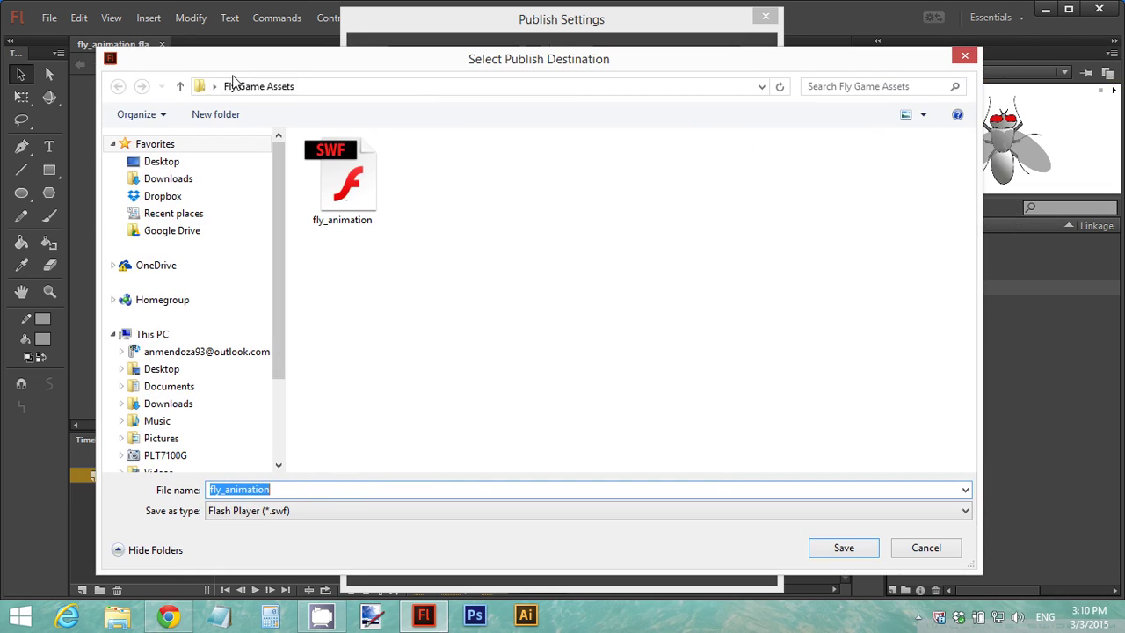
{"action": "left_click", "coordinate": [840, 550]}
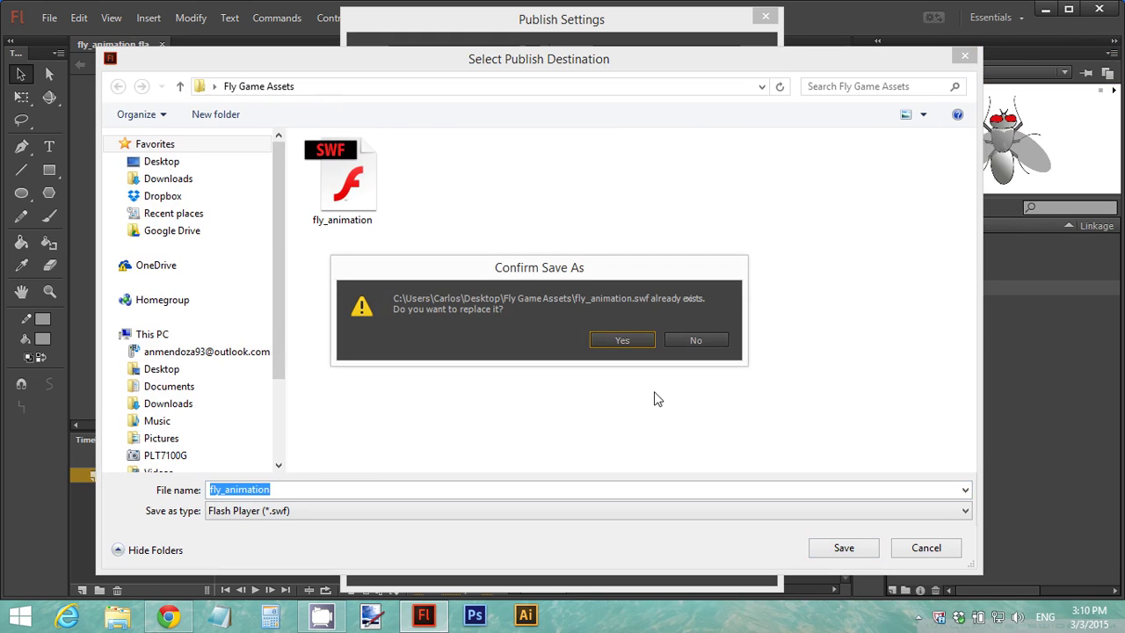
{"action": "left_click", "coordinate": [622, 341]}
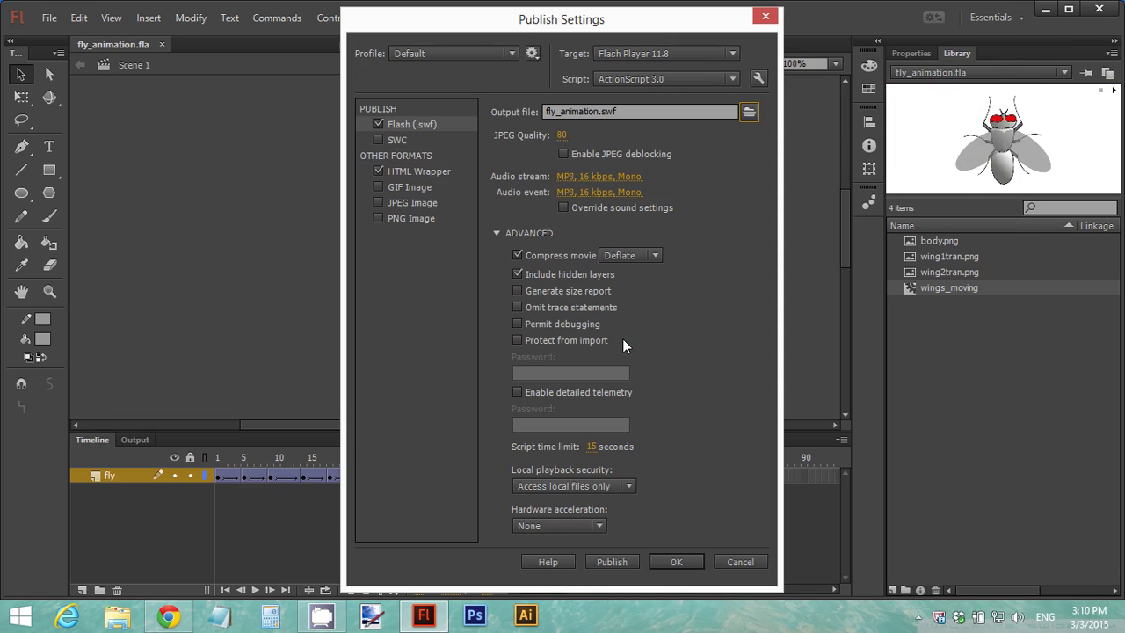
{"action": "left_click", "coordinate": [610, 561]}
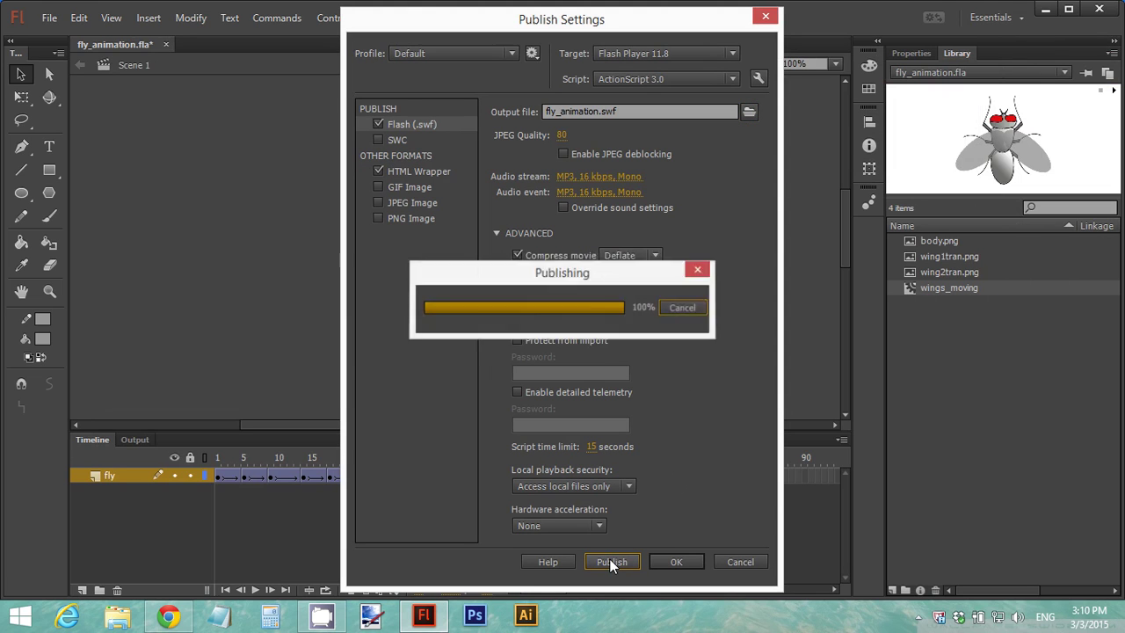
{"action": "left_click", "coordinate": [668, 560]}
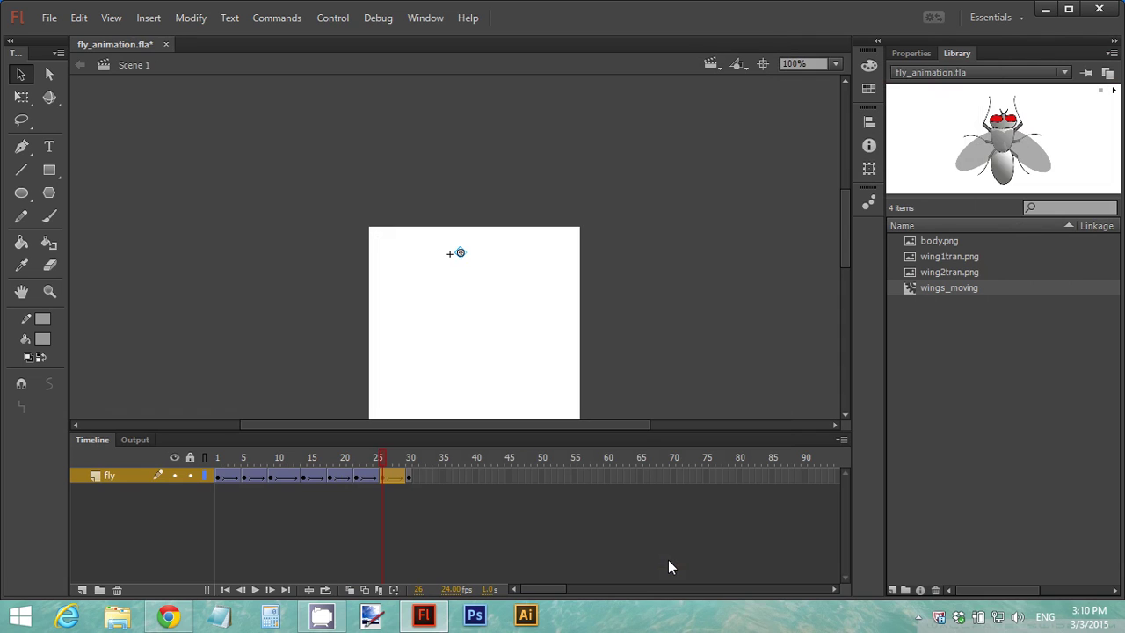
{"action": "left_click", "coordinate": [55, 20]}
{"action": "left_click", "coordinate": [107, 181]}
Step: Save a copy of the document as fly_killed_animation in the Fly Game Assets folder
{"action": "left_click", "coordinate": [50, 18]}
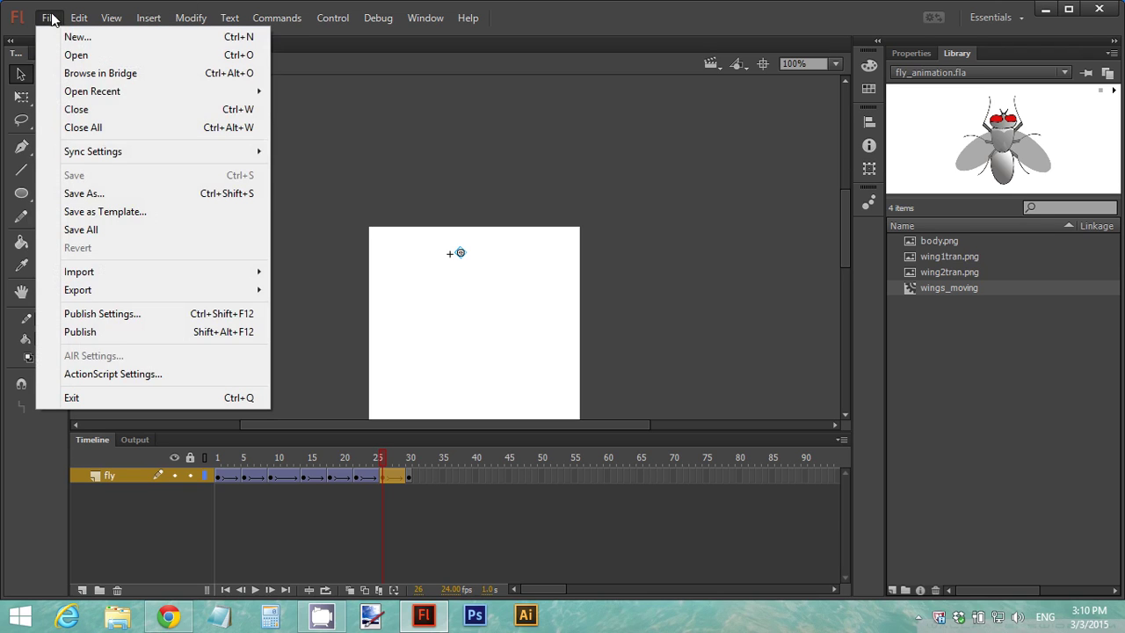
{"action": "left_click", "coordinate": [83, 193]}
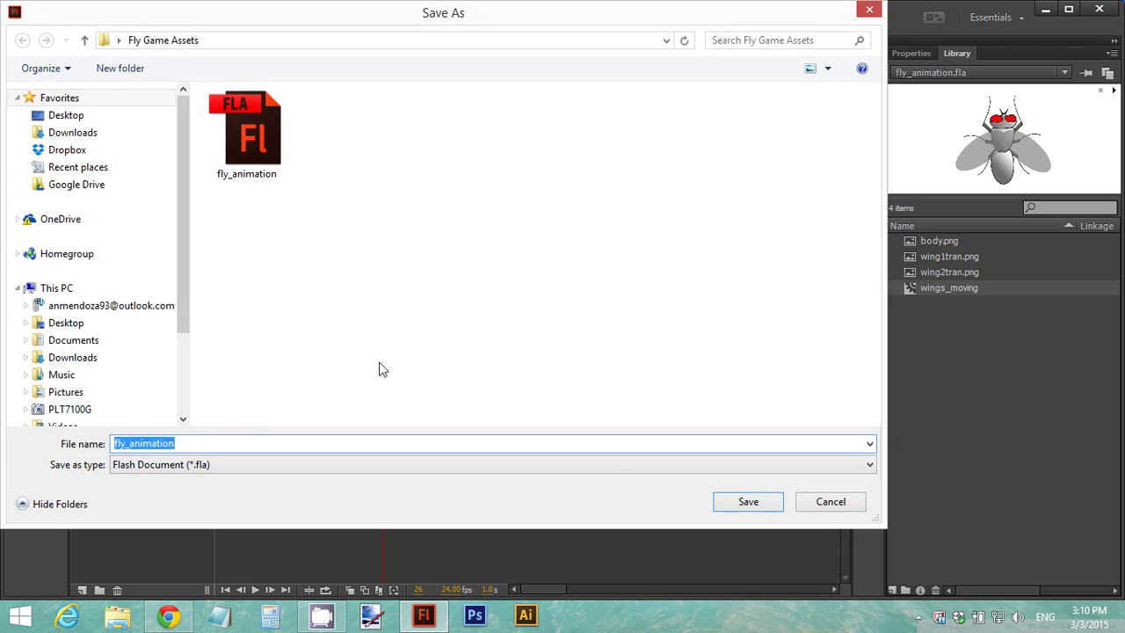
{"action": "left_click", "coordinate": [188, 443]}
{"action": "key", "text": "BackSpace"}
{"action": "key", "text": "BackSpace"}
{"action": "key", "text": "BackSpace"}
{"action": "key", "text": "BackSpace"}
{"action": "key", "text": "BackSpace"}
{"action": "key", "text": "BackSpace"}
{"action": "key", "text": "BackSpace"}
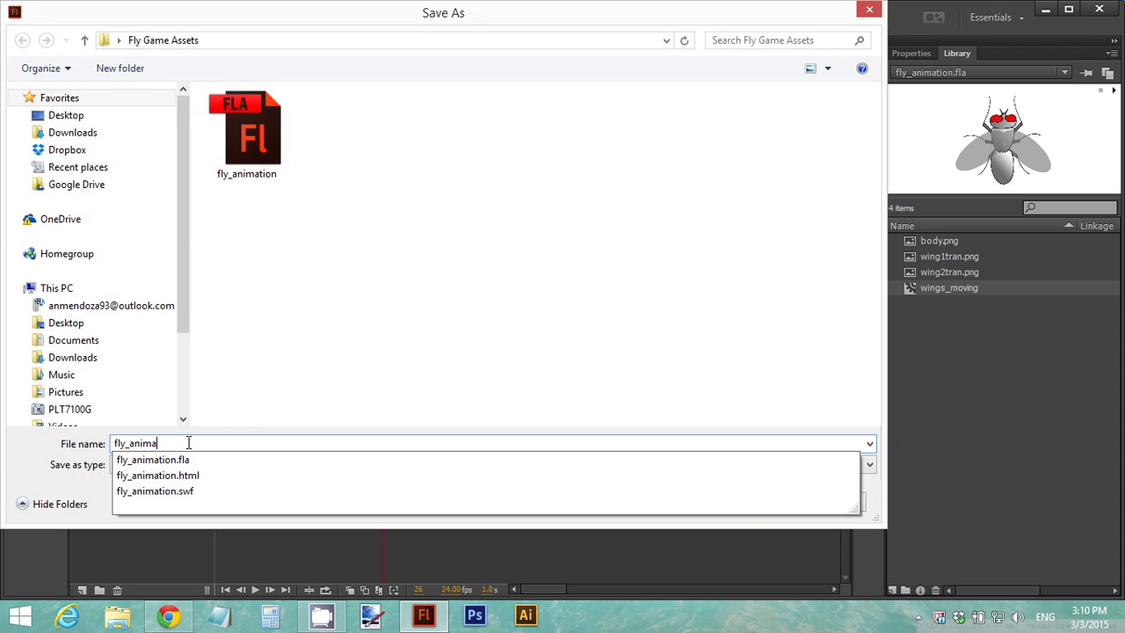
{"action": "type", "text": "kille"}
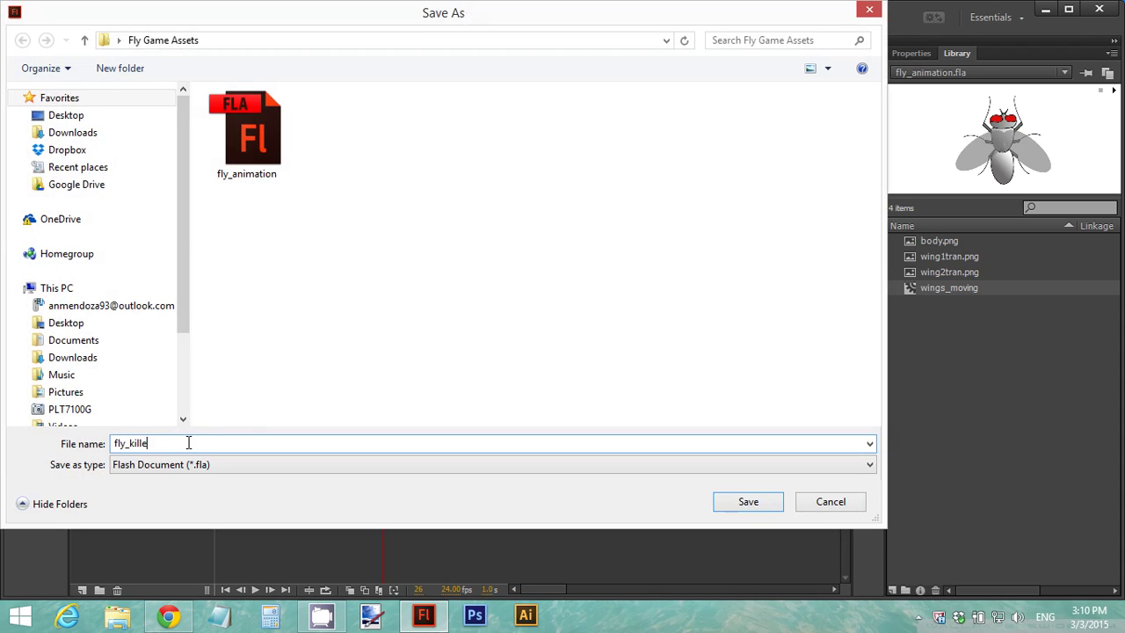
{"action": "type", "text": "d_animation"}
{"action": "key", "text": "Return"}
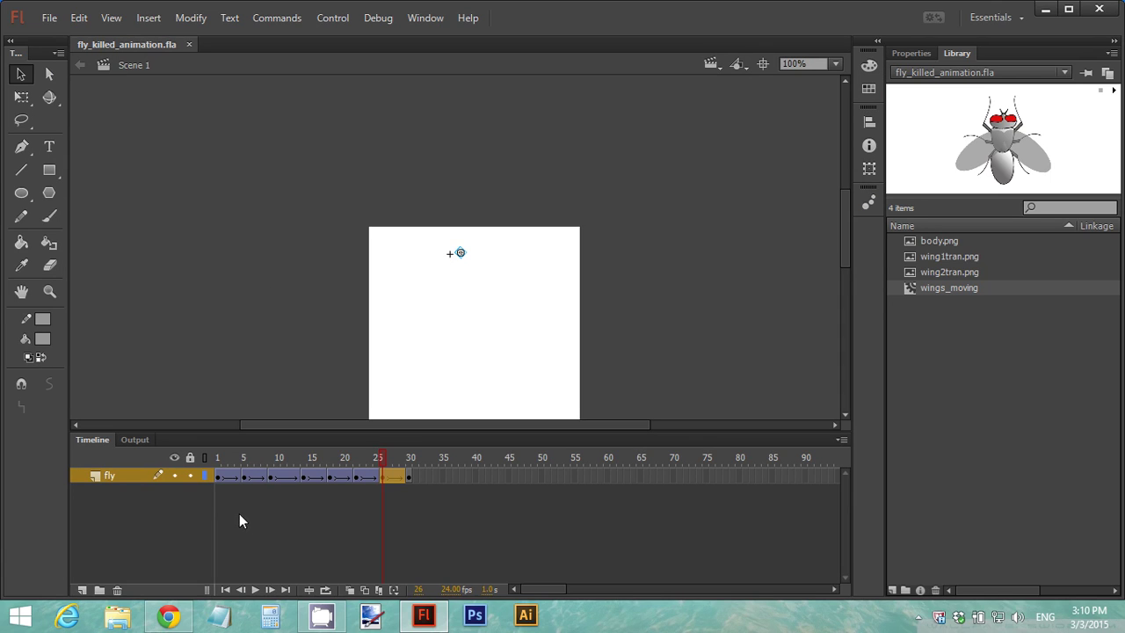
Step: Remove the tweens from frames 1 to 29 of the fly layer
{"action": "left_click", "coordinate": [219, 477]}
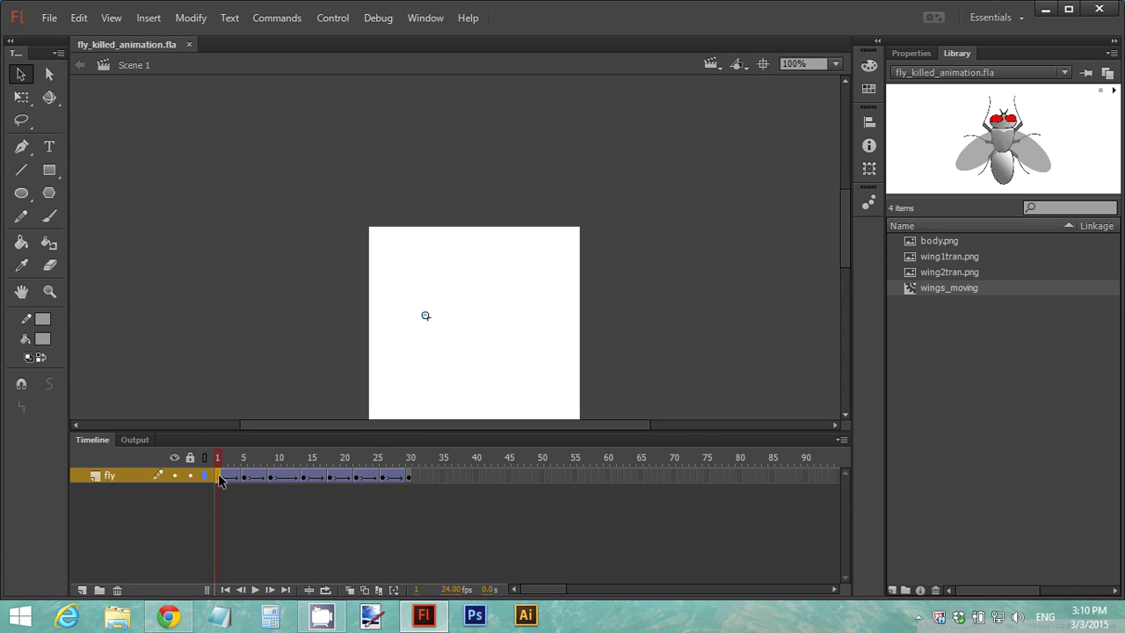
{"action": "left_click_drag", "start_coordinate": [219, 480], "coordinate": [382, 482]}
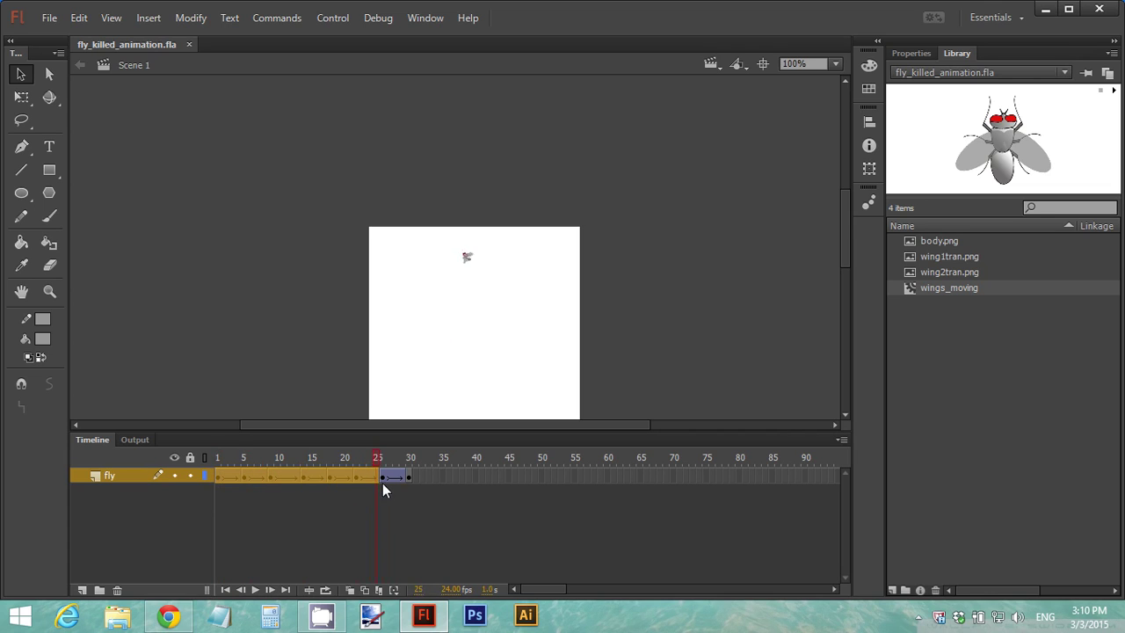
{"action": "right_click", "coordinate": [366, 471]}
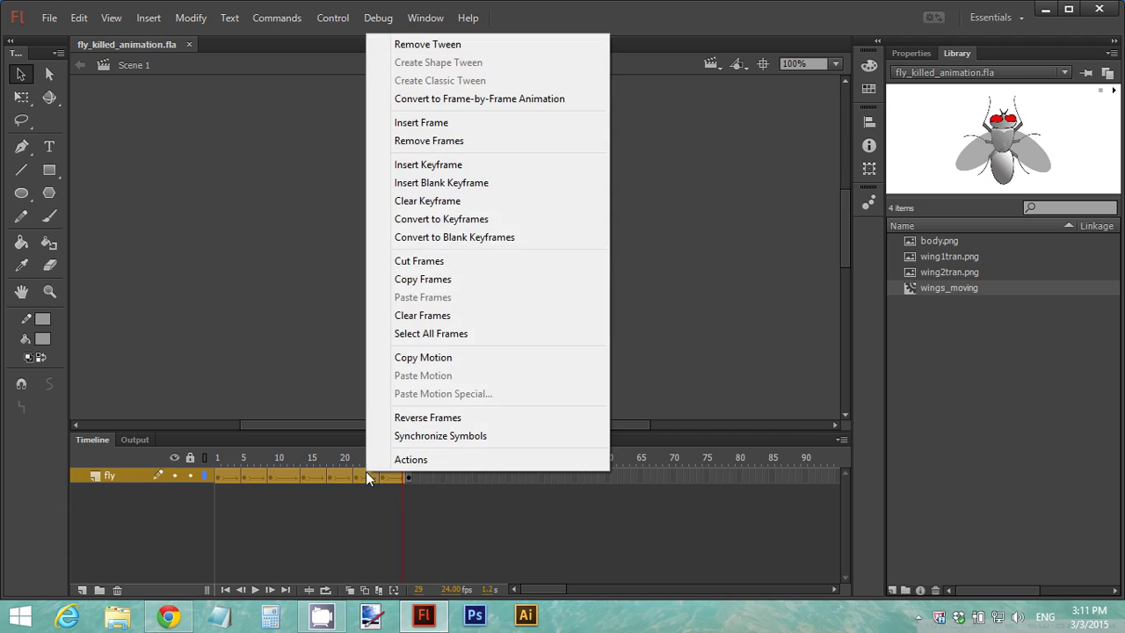
{"action": "left_click", "coordinate": [443, 45]}
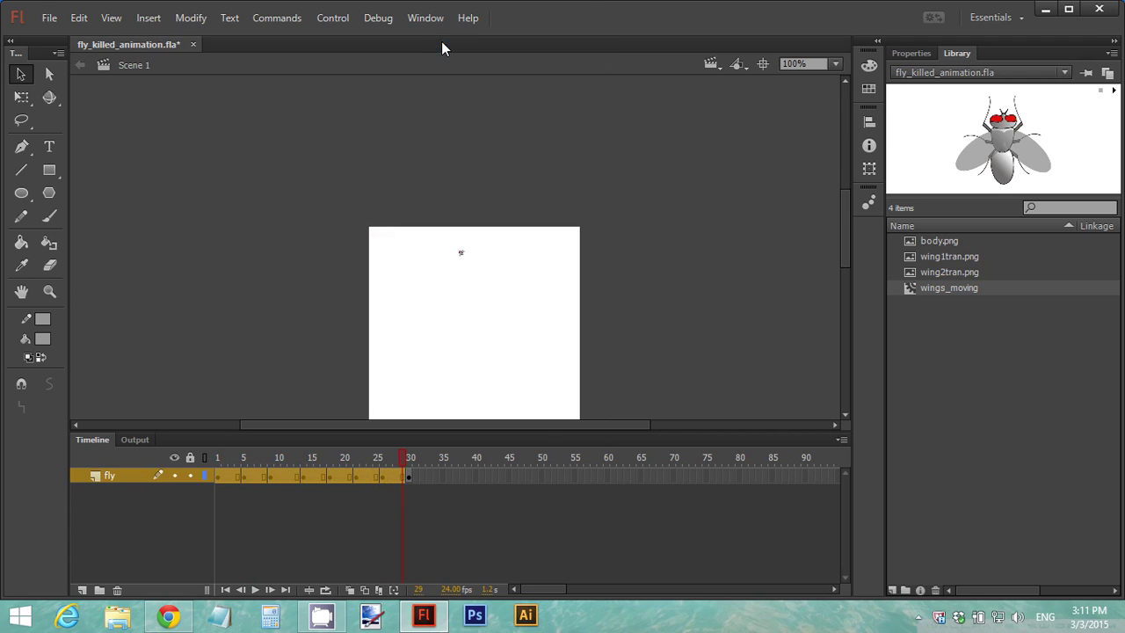
{"action": "left_click", "coordinate": [352, 518]}
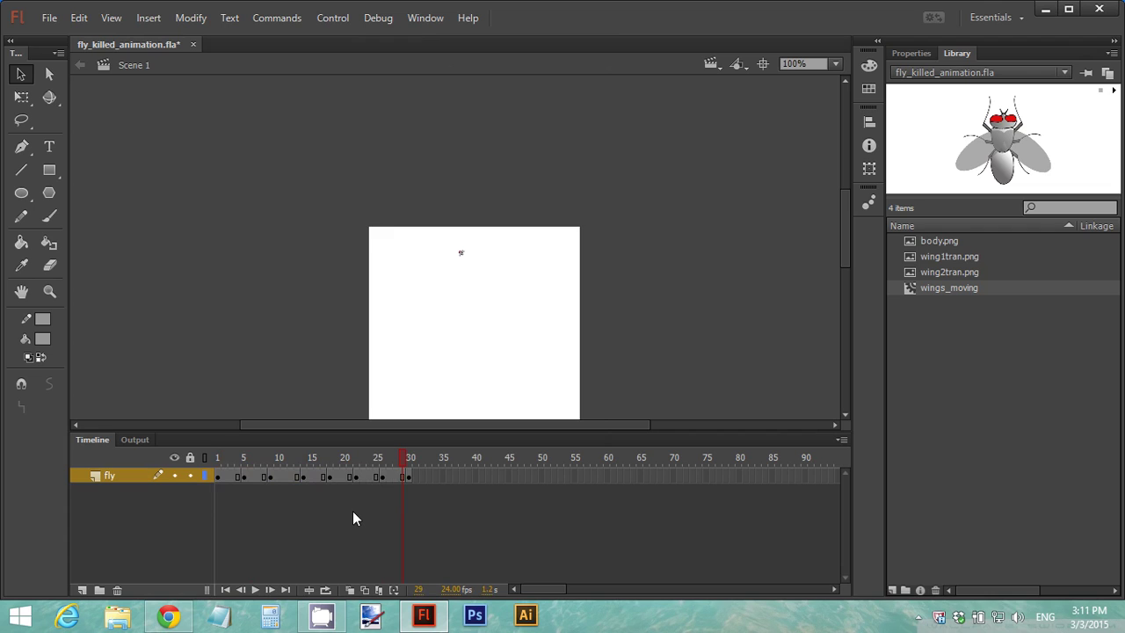
Step: Clear the keyframes after frame 1 on the fly layer and remove frames 2 to 30
{"action": "left_click", "coordinate": [226, 475]}
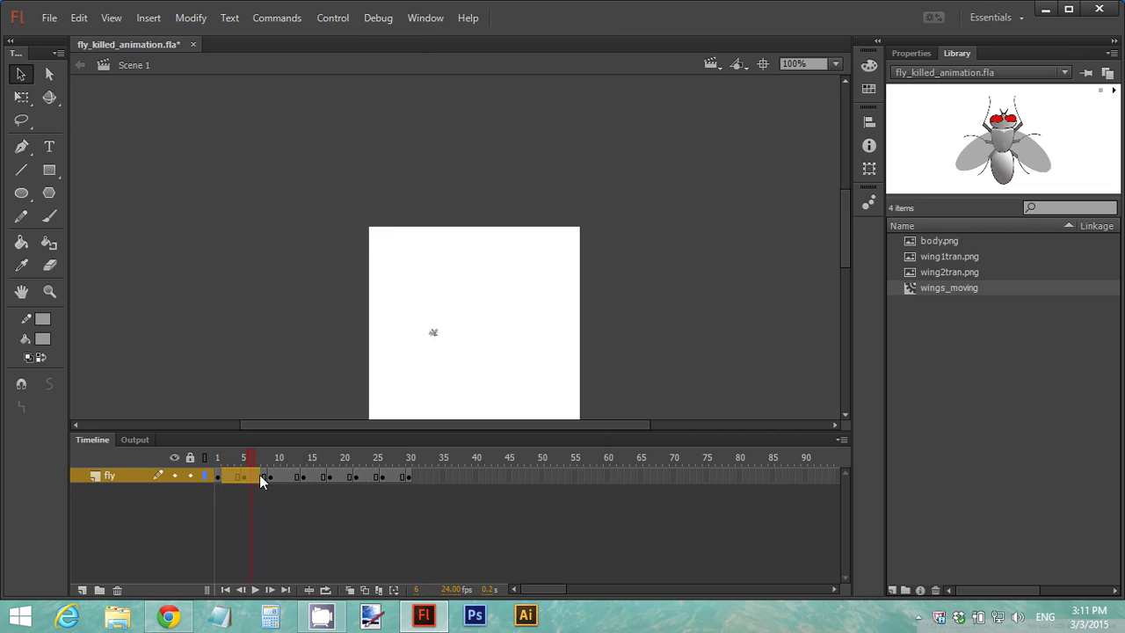
{"action": "left_click_drag", "start_coordinate": [259, 474], "coordinate": [409, 475]}
{"action": "right_click", "coordinate": [336, 472]}
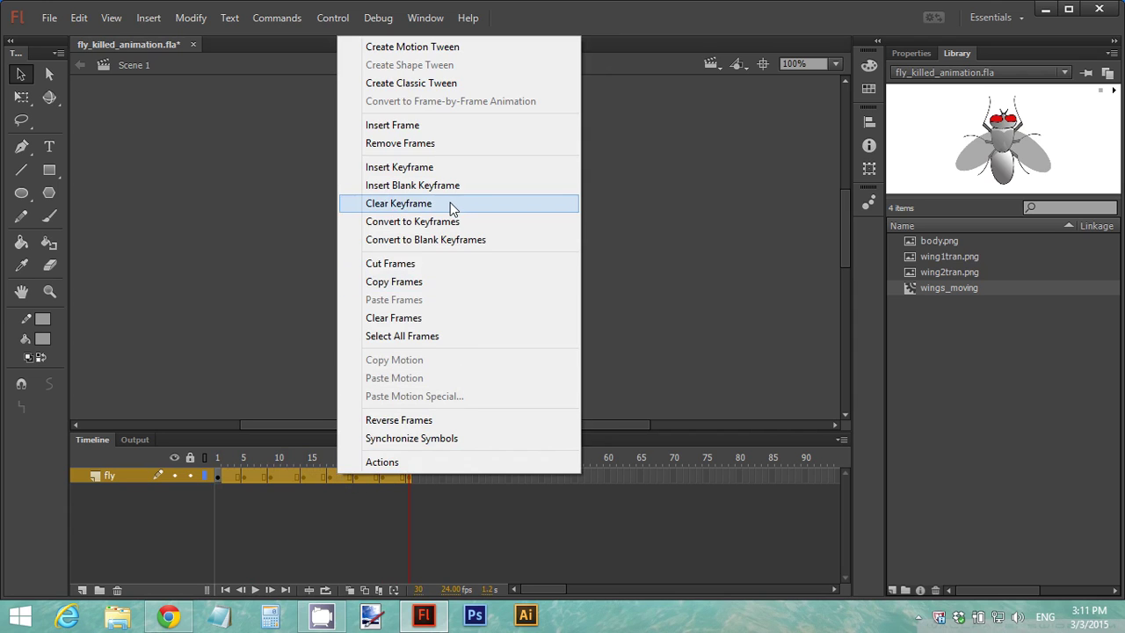
{"action": "left_click", "coordinate": [450, 203]}
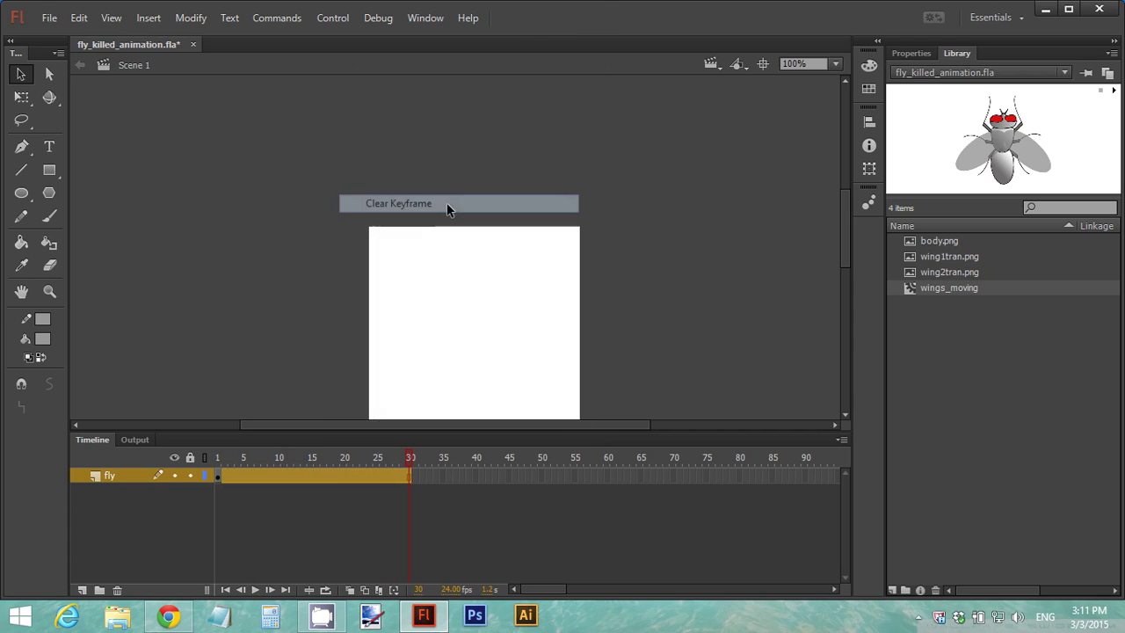
{"action": "right_click", "coordinate": [358, 475]}
{"action": "left_click", "coordinate": [484, 138]}
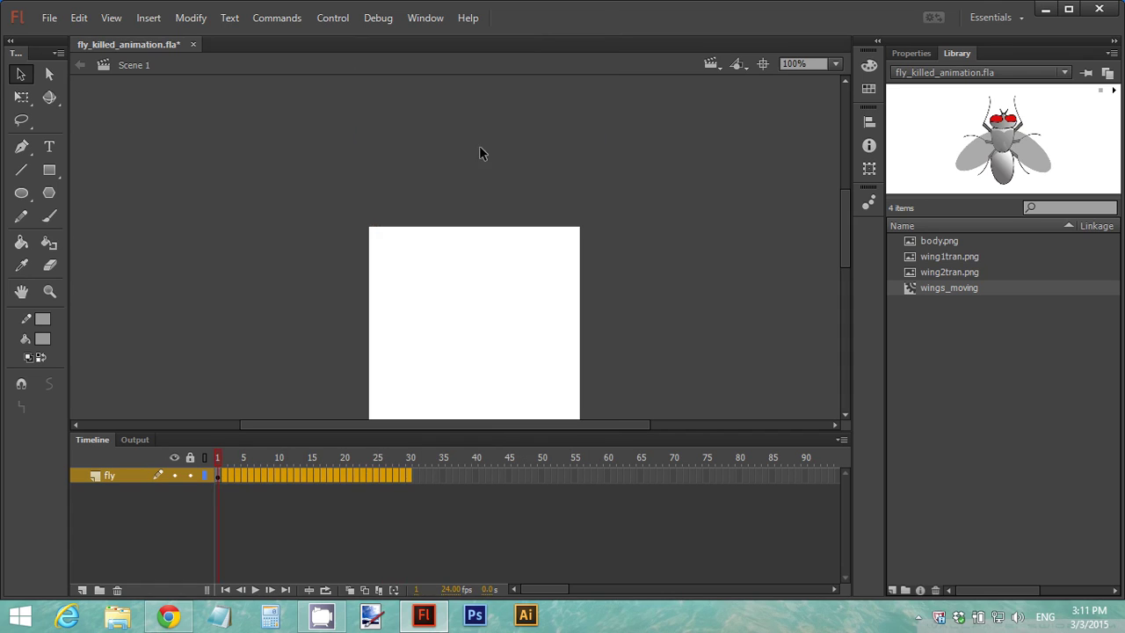
Step: Enlarge the tiny fly in frame 1 with the Free Transform tool
{"action": "left_click", "coordinate": [219, 478]}
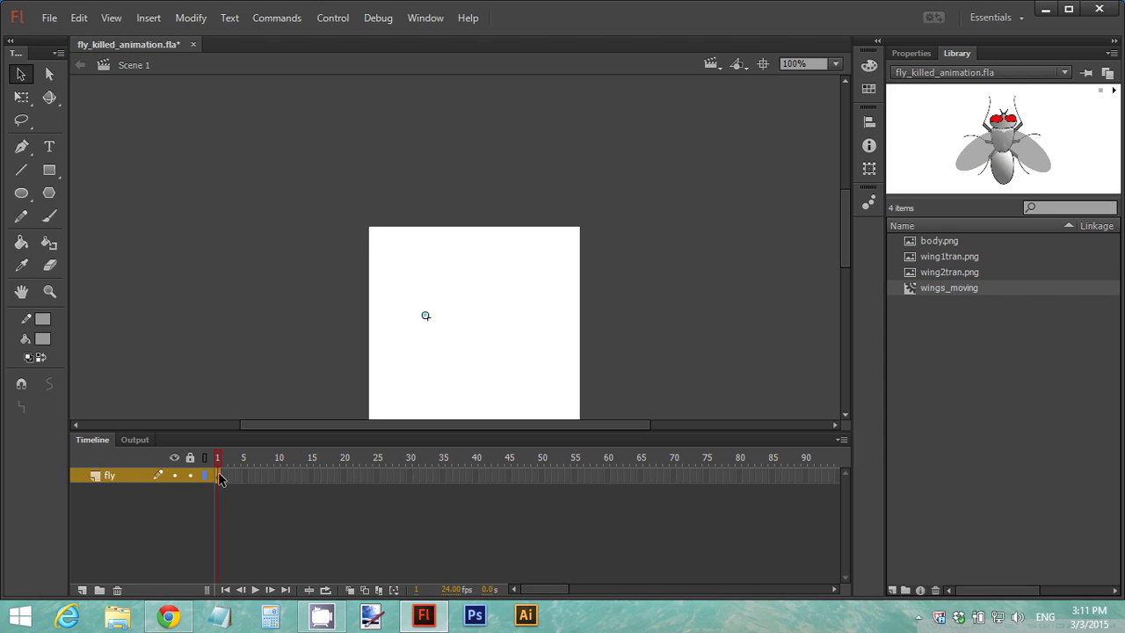
{"action": "left_click", "coordinate": [776, 65]}
{"action": "type", "text": "70"}
{"action": "key", "text": "Return"}
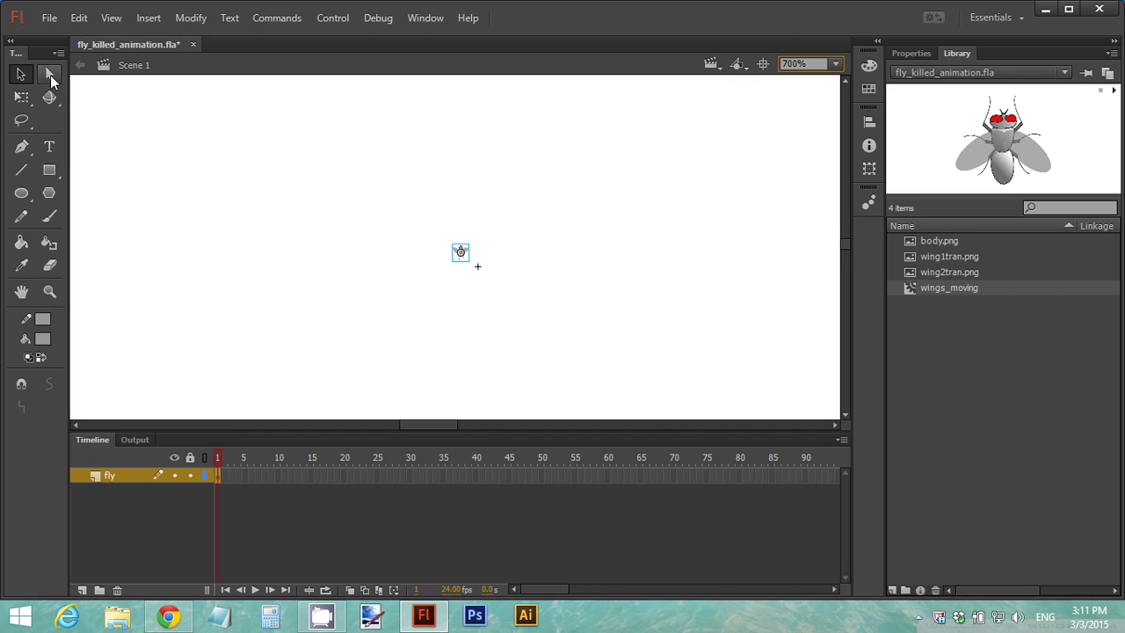
{"action": "left_click", "coordinate": [21, 97]}
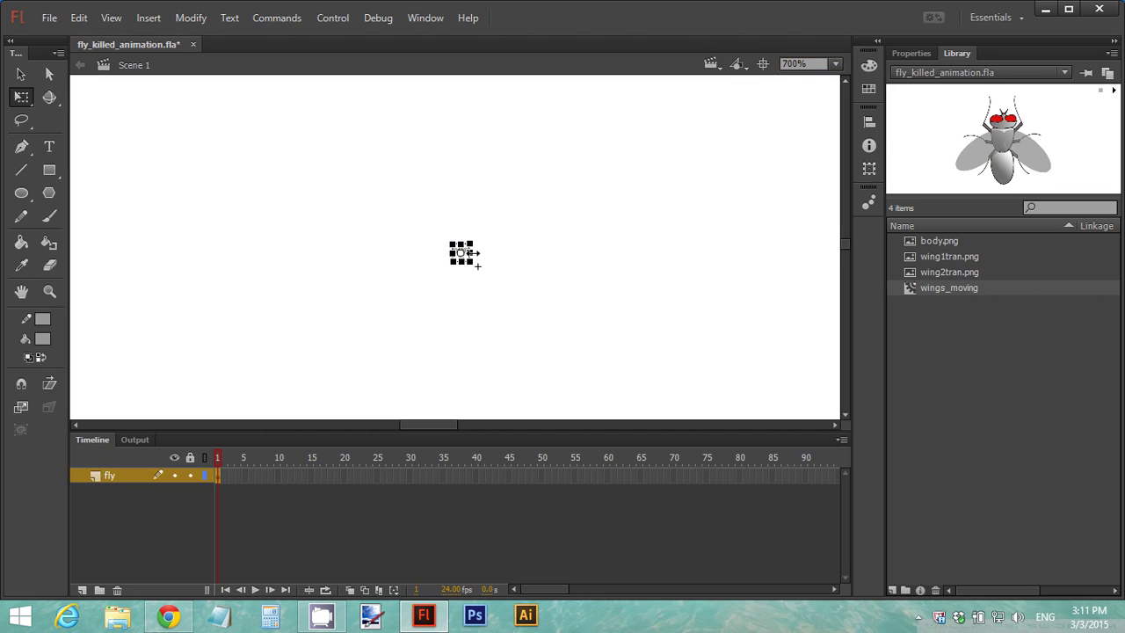
{"action": "left_click_drag", "start_coordinate": [475, 265], "coordinate": [690, 400]}
Step: Enlarge the fly further, flip it so its head points up, and move it to the middle of the stage
{"action": "left_click", "coordinate": [813, 62]}
{"action": "type", "text": "10"}
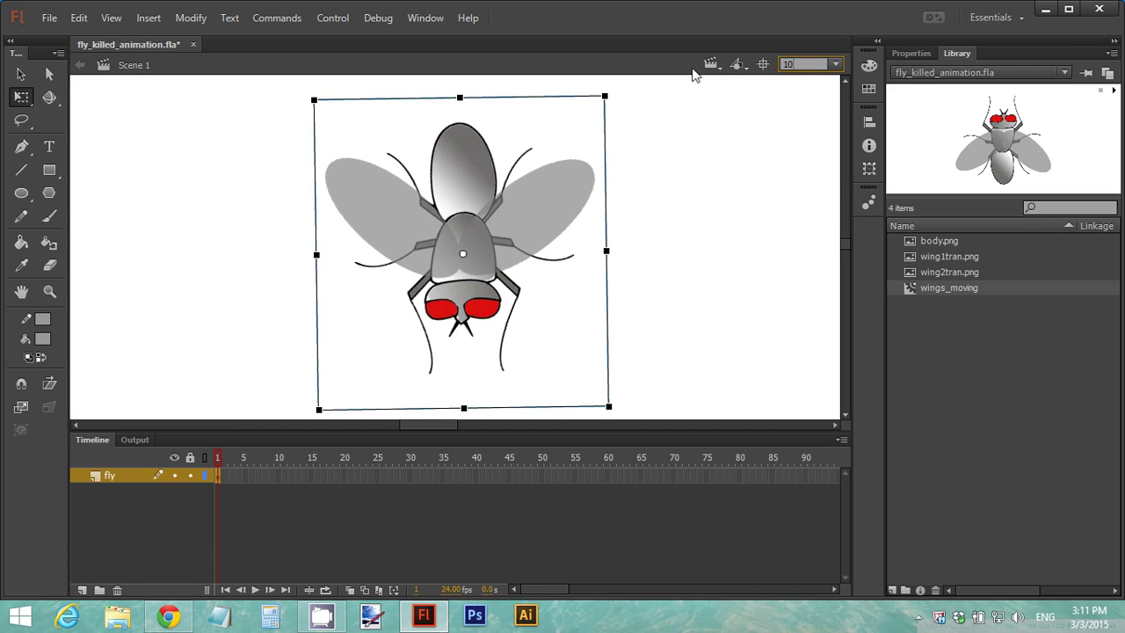
{"action": "type", "text": "0"}
{"action": "key", "text": "Return"}
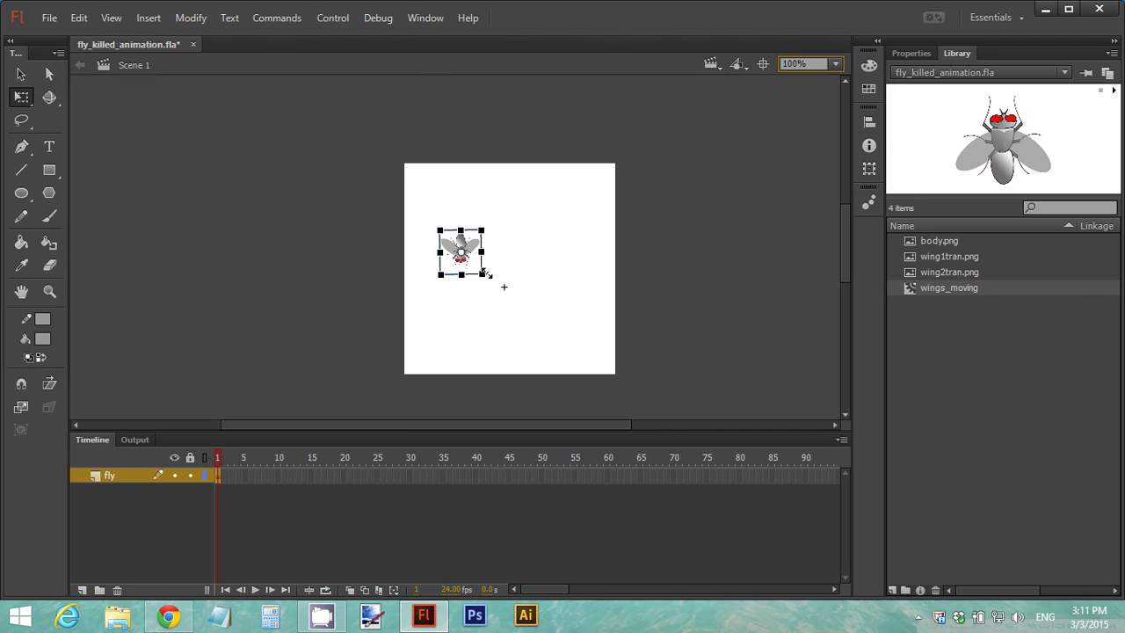
{"action": "left_click_drag", "start_coordinate": [482, 275], "coordinate": [518, 304]}
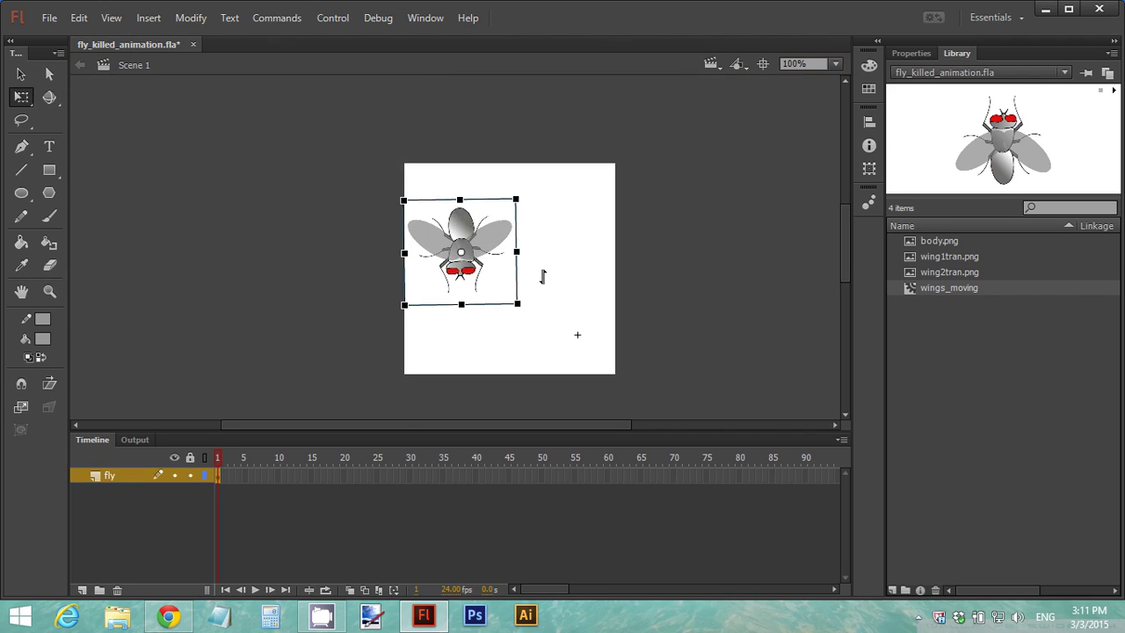
{"action": "key", "text": "ctrl+z"}
{"action": "left_click_drag", "start_coordinate": [498, 284], "coordinate": [397, 192]}
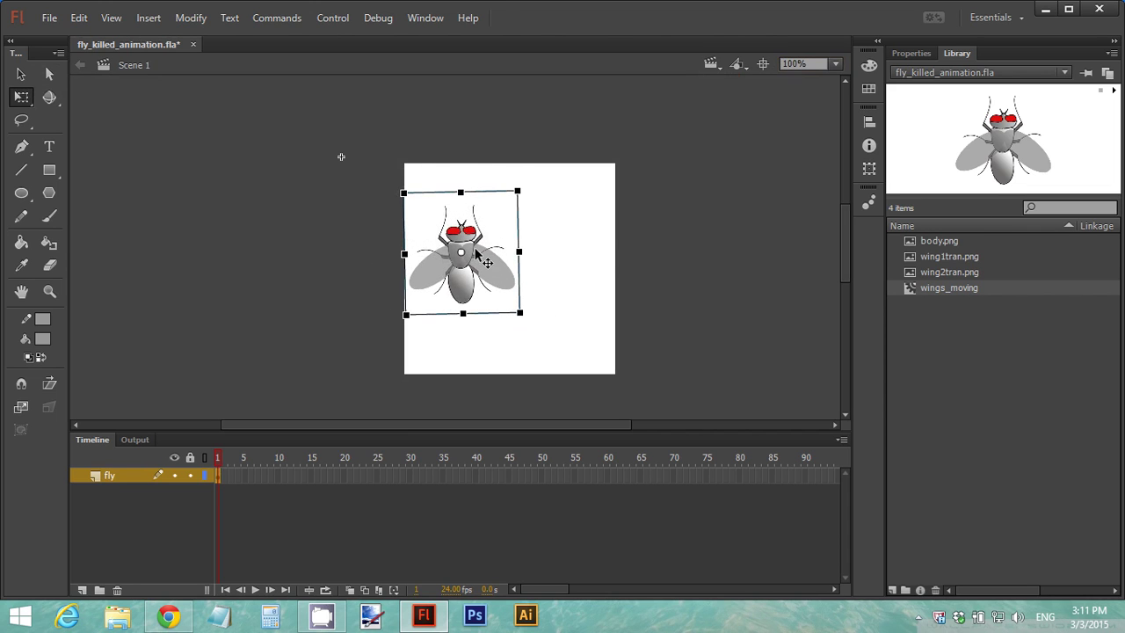
{"action": "left_click_drag", "start_coordinate": [476, 252], "coordinate": [524, 258]}
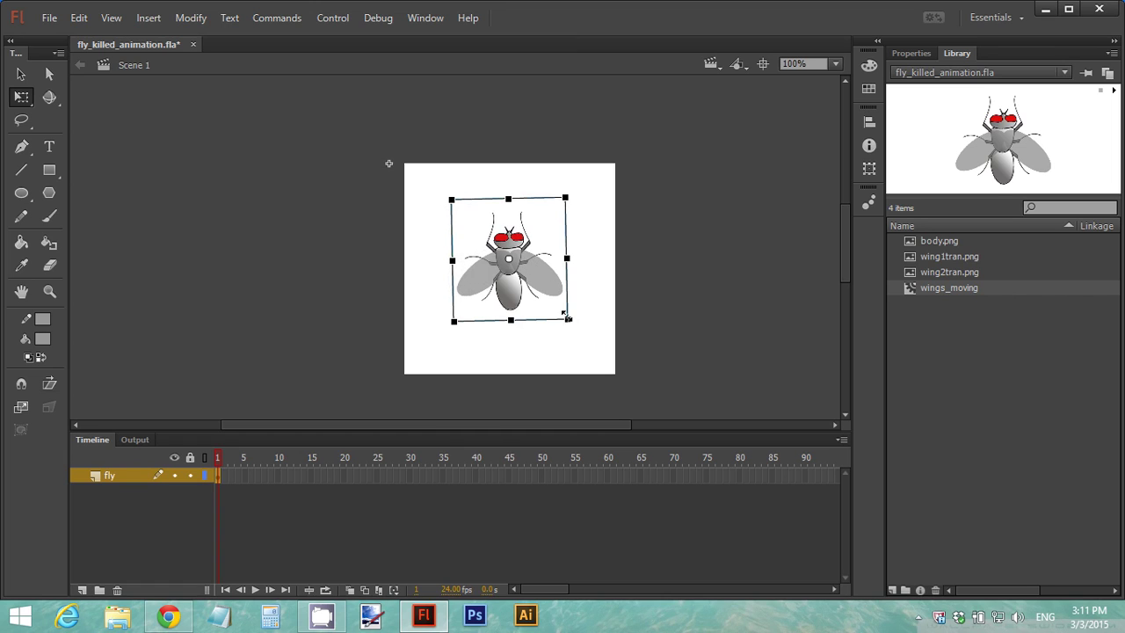
Step: Shrink the fly to about a third of the stage width, straighten its rotation and nudge it slightly upward
{"action": "left_click_drag", "start_coordinate": [548, 295], "coordinate": [550, 298]}
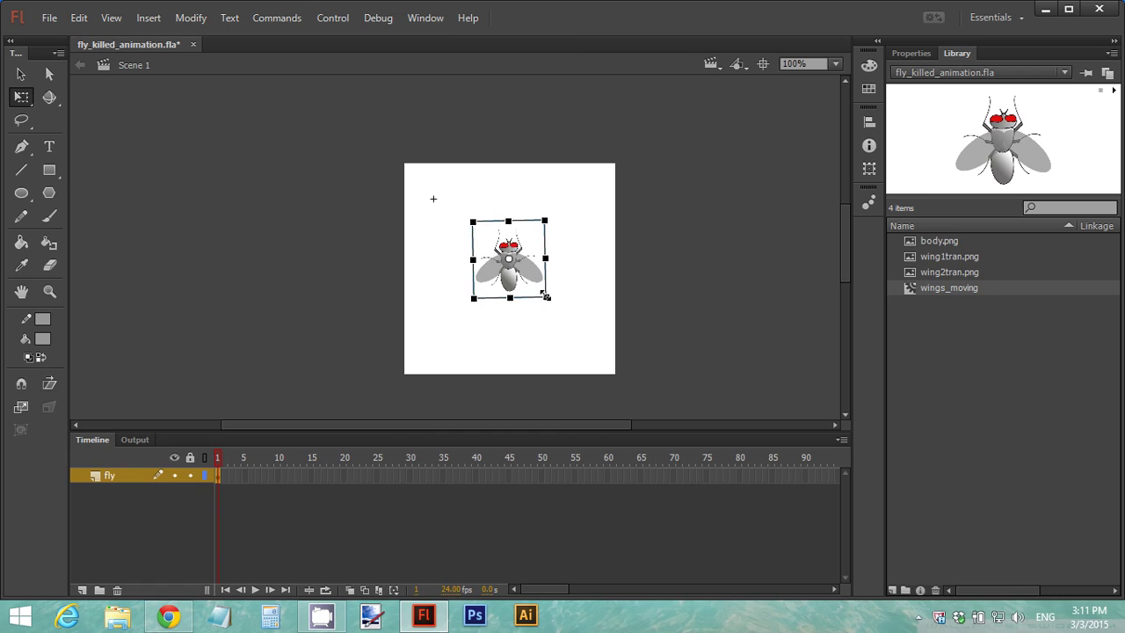
{"action": "left_click_drag", "start_coordinate": [542, 293], "coordinate": [557, 310]}
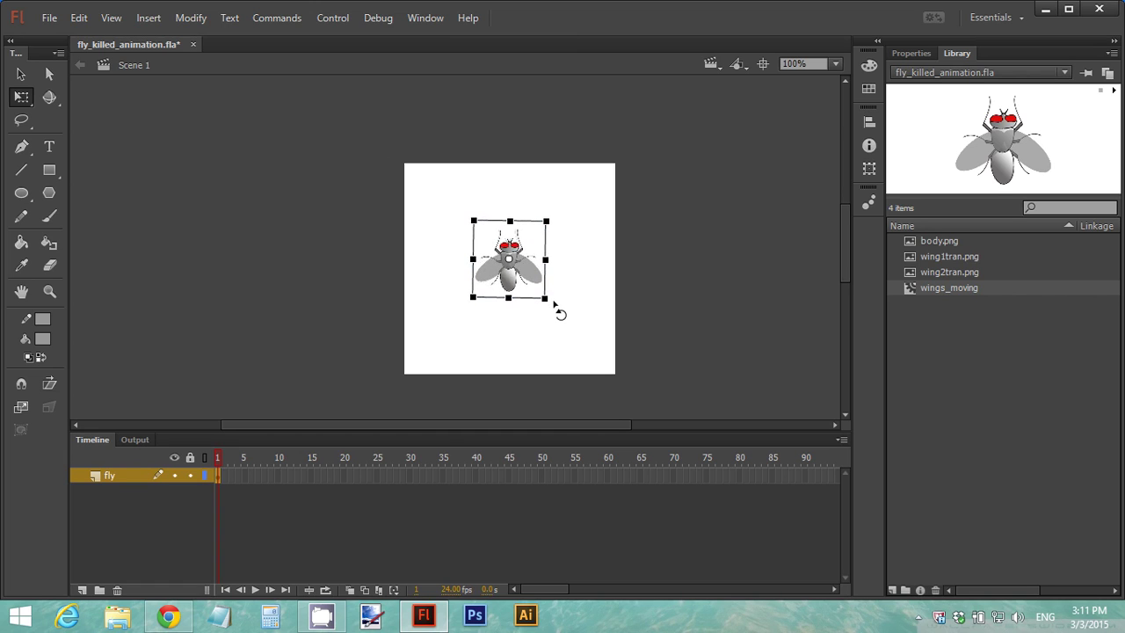
{"action": "left_click_drag", "start_coordinate": [523, 259], "coordinate": [523, 256]}
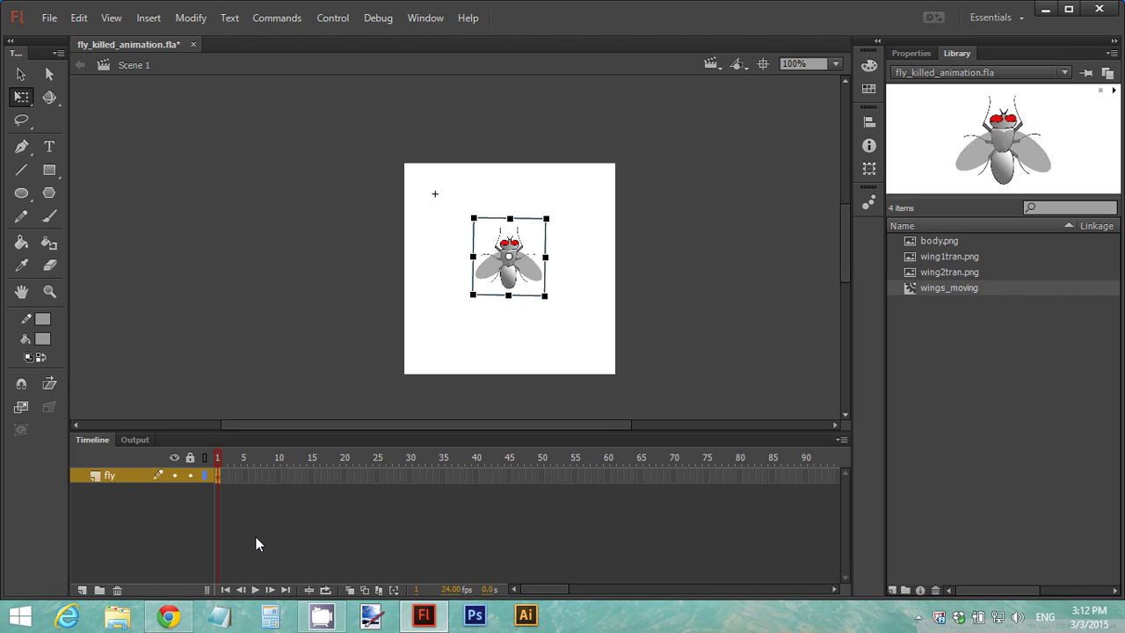
Step: Insert a keyframe in frame 5 and enlarge the fly there to about 122 by 130 px
{"action": "left_click", "coordinate": [246, 475]}
{"action": "right_click", "coordinate": [244, 474]}
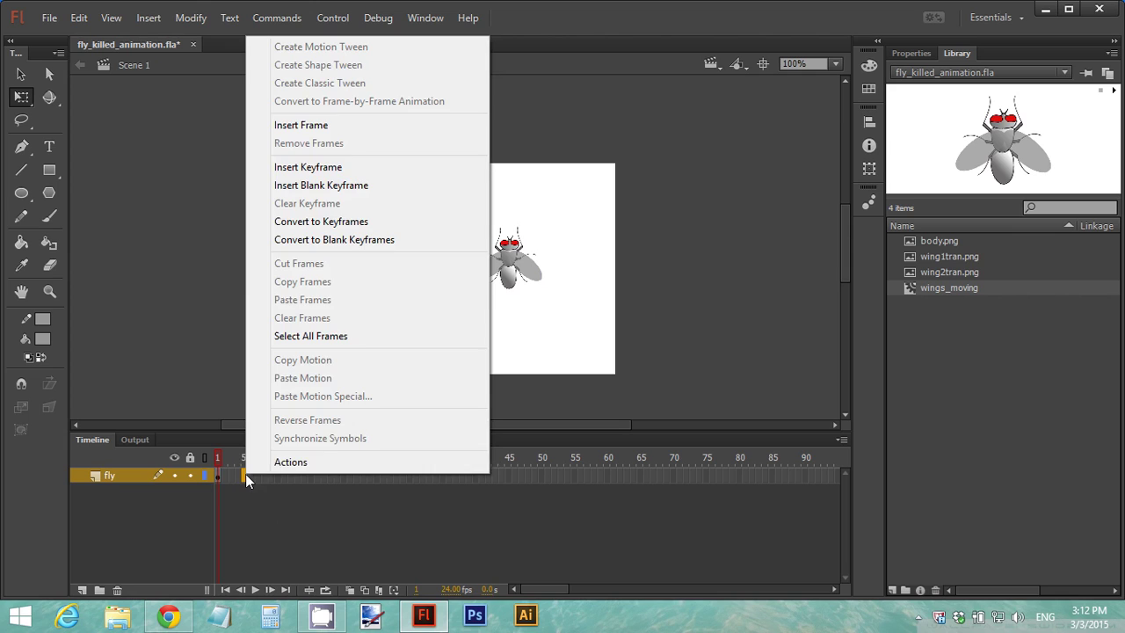
{"action": "left_click", "coordinate": [342, 167]}
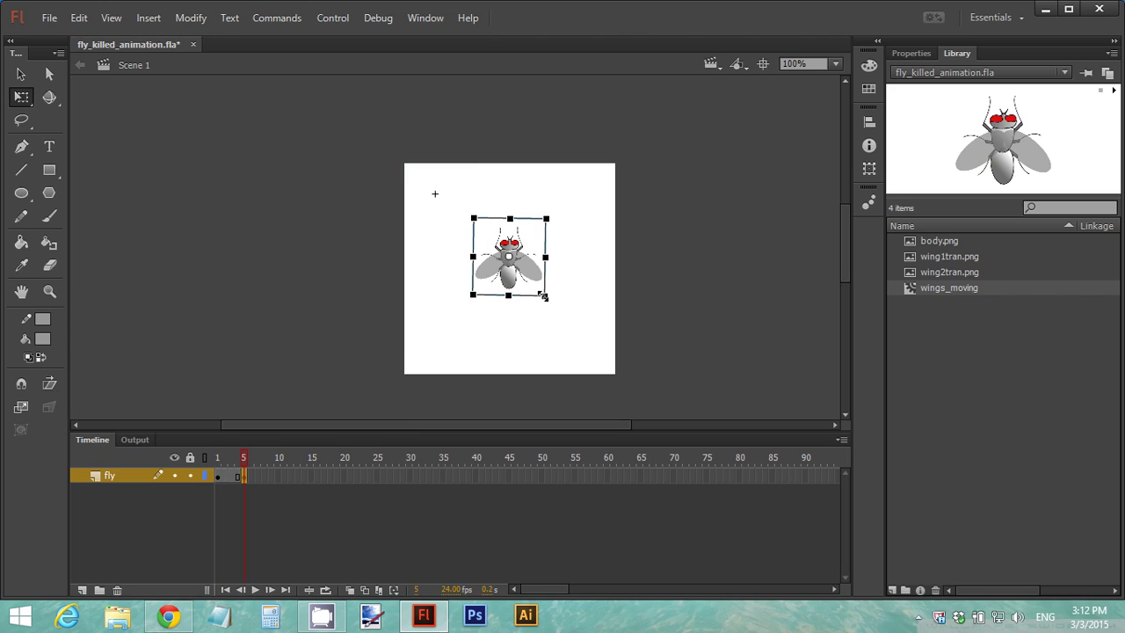
{"action": "left_click_drag", "start_coordinate": [543, 296], "coordinate": [560, 310]}
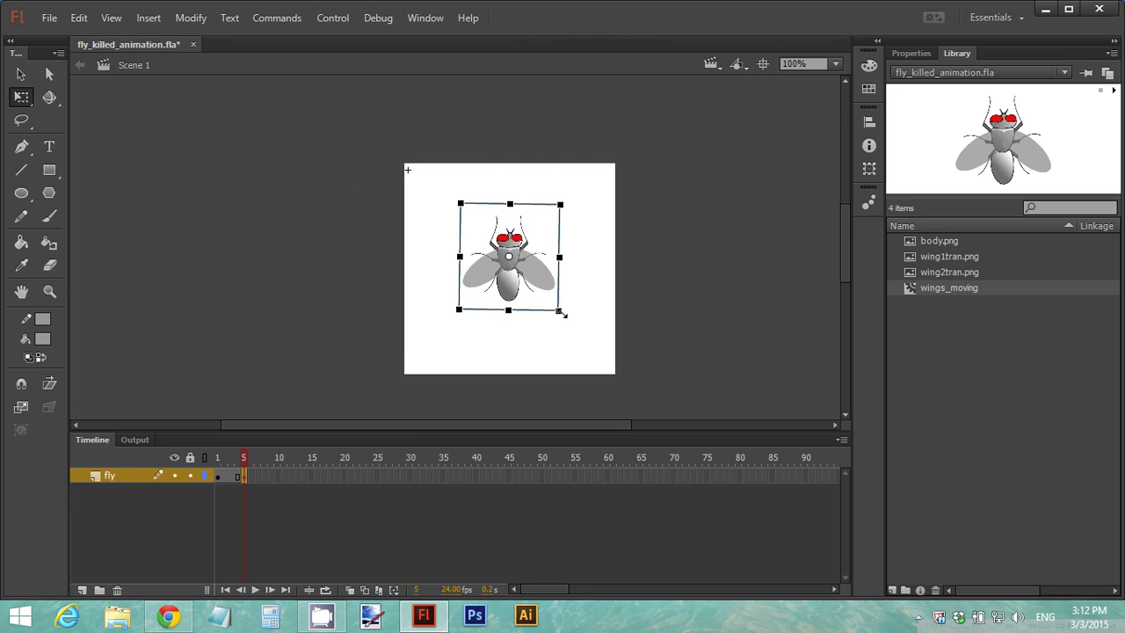
Step: Apply a 50% red tint to the fly in frame 5, with red 255, green 0 and blue 0
{"action": "left_click", "coordinate": [911, 55]}
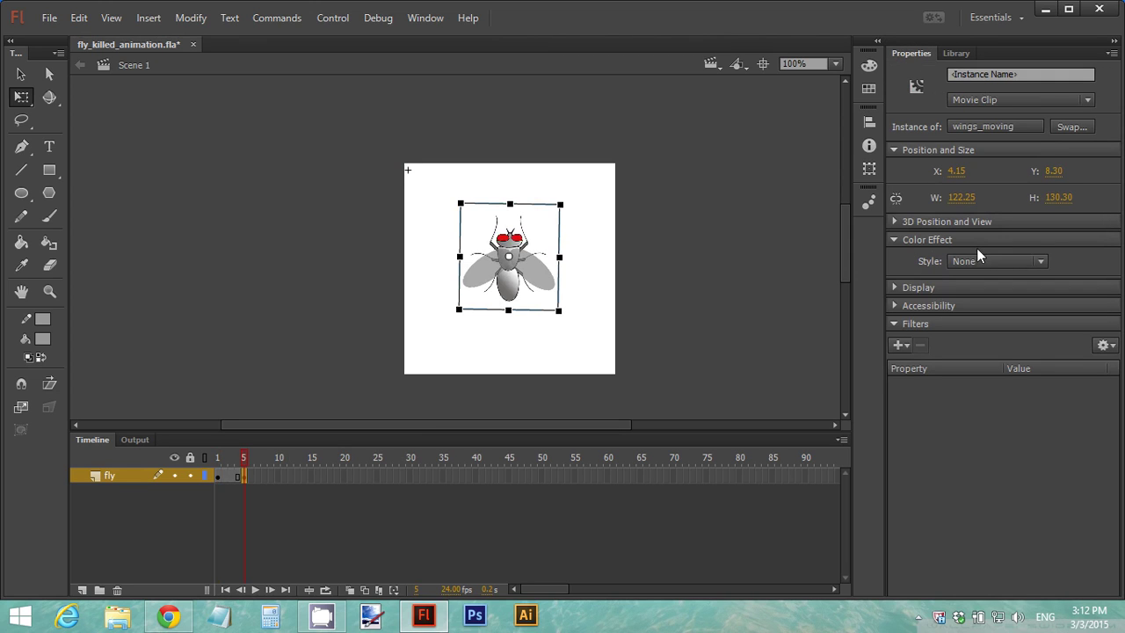
{"action": "left_click", "coordinate": [1038, 261]}
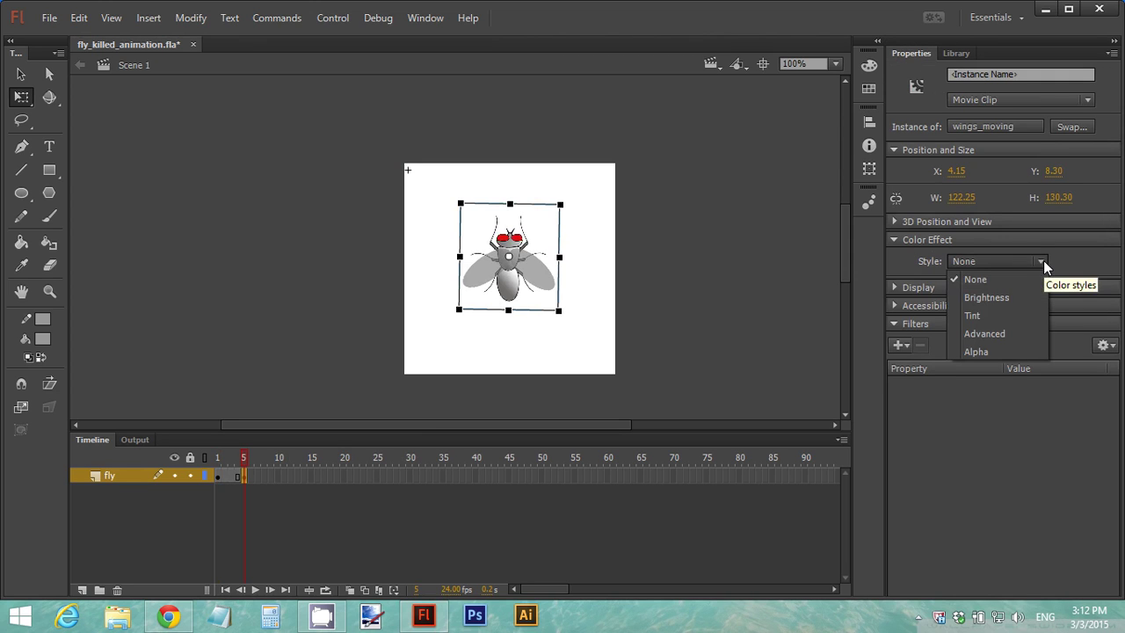
{"action": "left_click", "coordinate": [978, 314]}
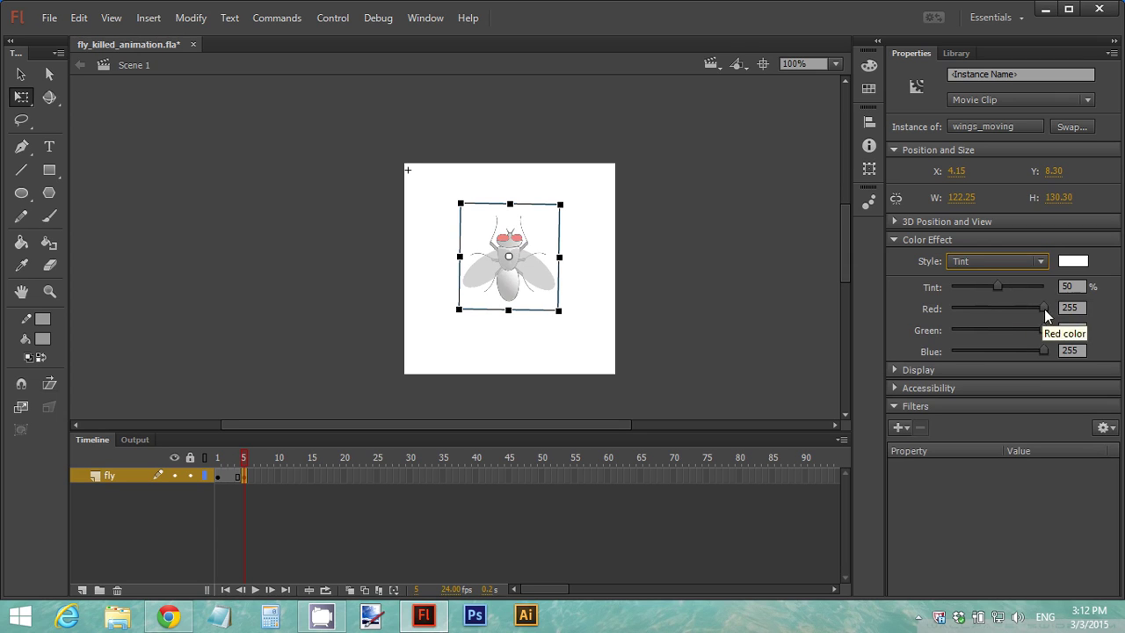
{"action": "left_click_drag", "start_coordinate": [1044, 309], "coordinate": [934, 326]}
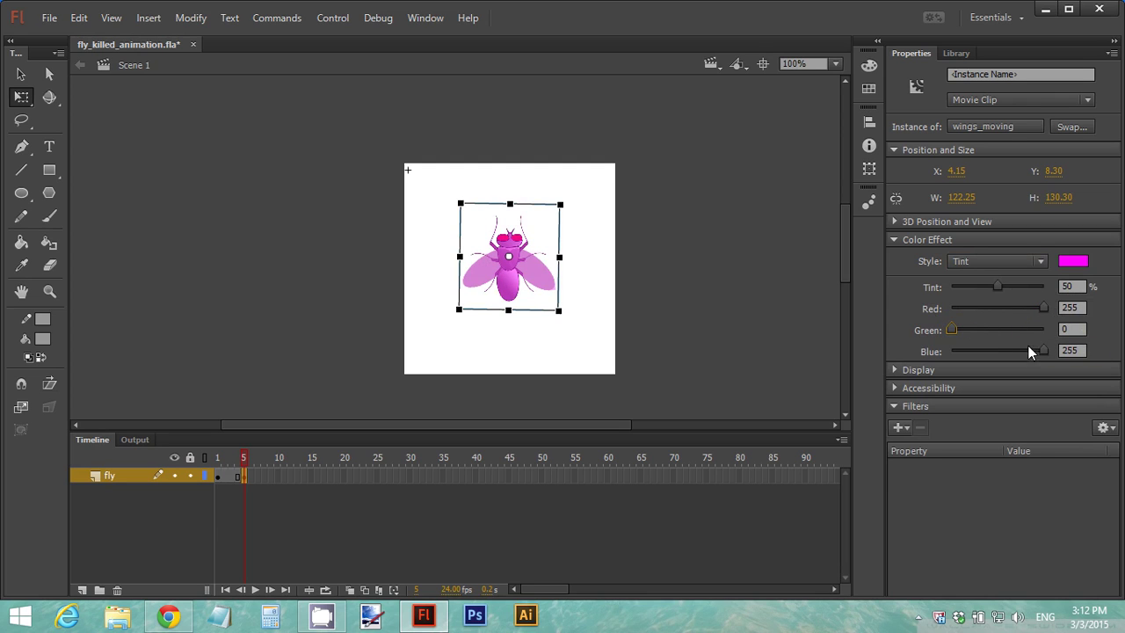
{"action": "left_click_drag", "start_coordinate": [1042, 349], "coordinate": [946, 349]}
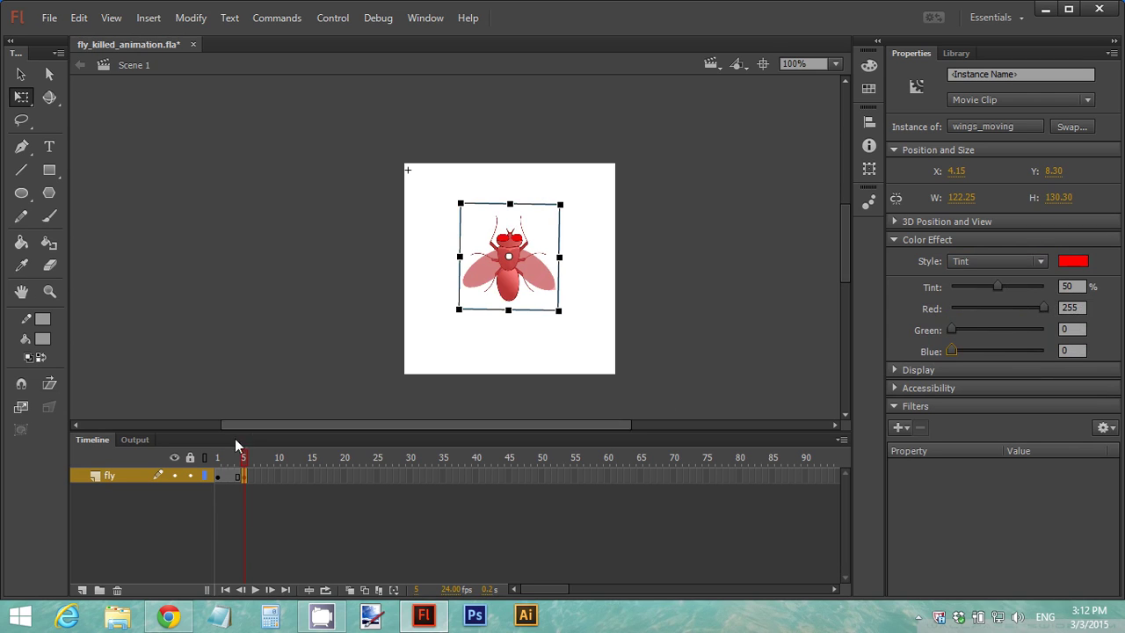
Step: Compare the fly's appearance between the keyframes in frames 1 and 5
{"action": "left_click", "coordinate": [219, 477]}
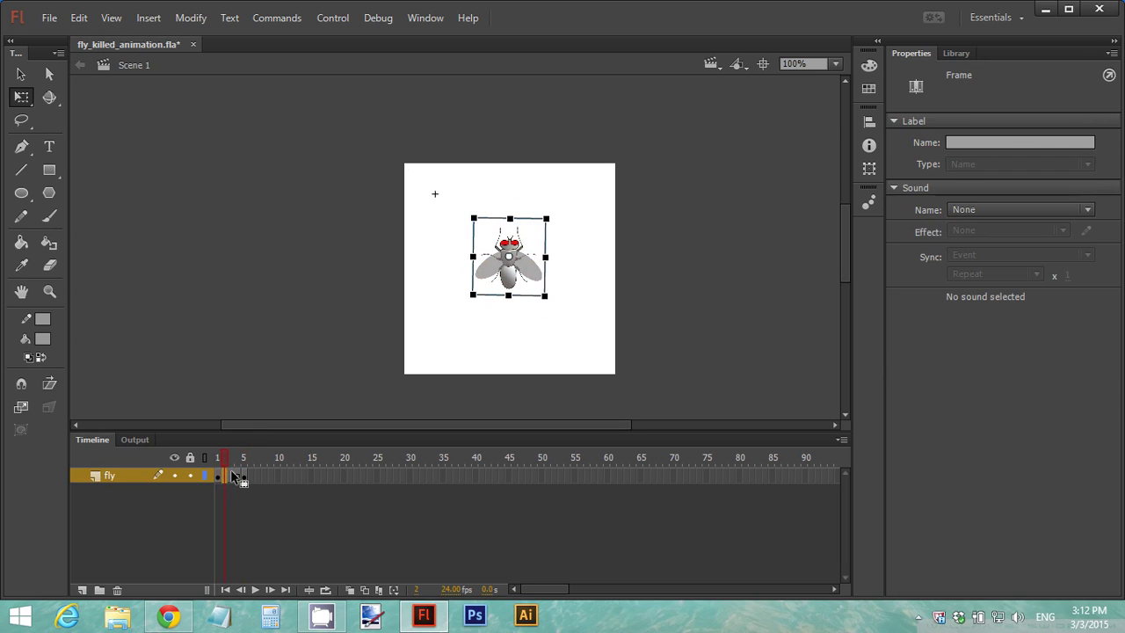
{"action": "left_click", "coordinate": [237, 475]}
{"action": "left_click", "coordinate": [243, 475]}
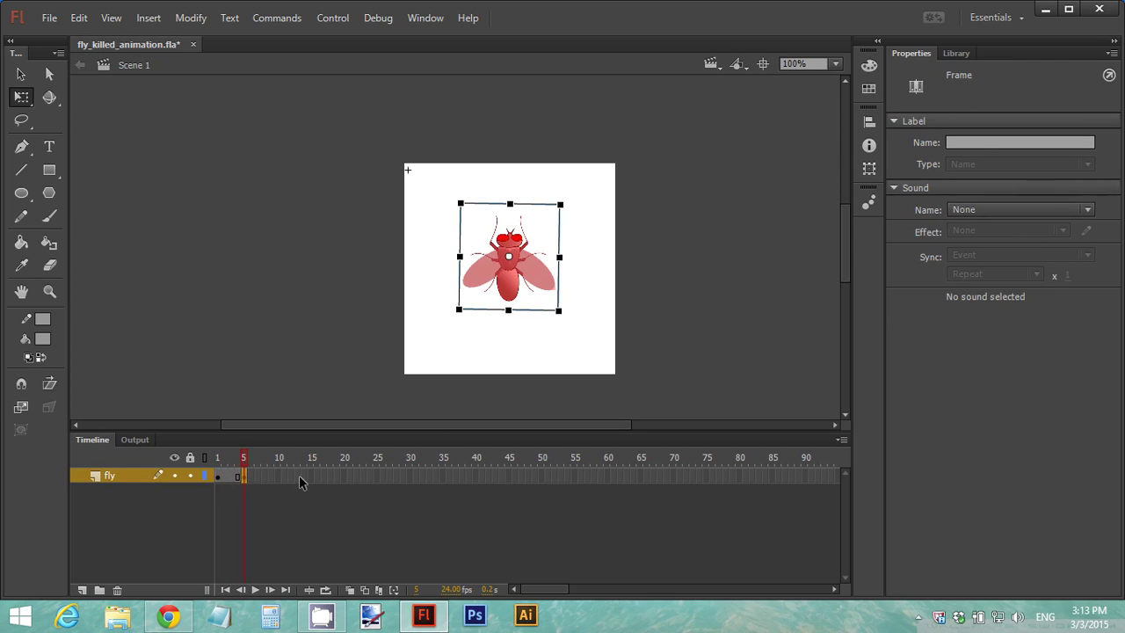
Step: Try a stronger red tint of about 69% on the fly in frame 5 and set the tint back to 50%
{"action": "left_click", "coordinate": [248, 477]}
{"action": "left_click", "coordinate": [514, 256]}
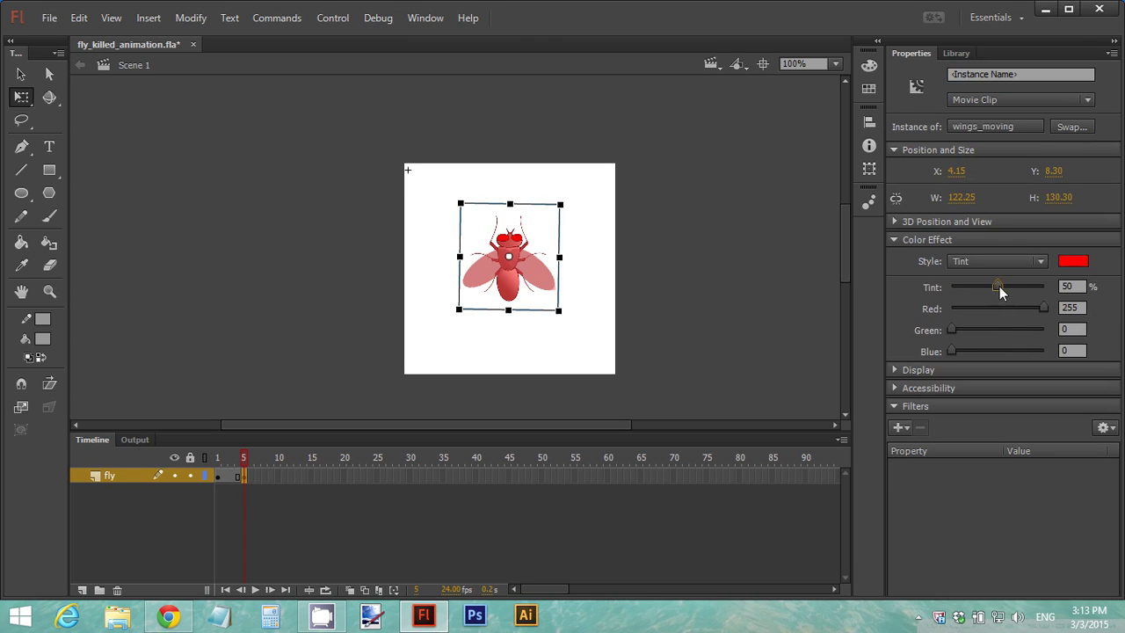
{"action": "left_click_drag", "start_coordinate": [999, 286], "coordinate": [1013, 286]}
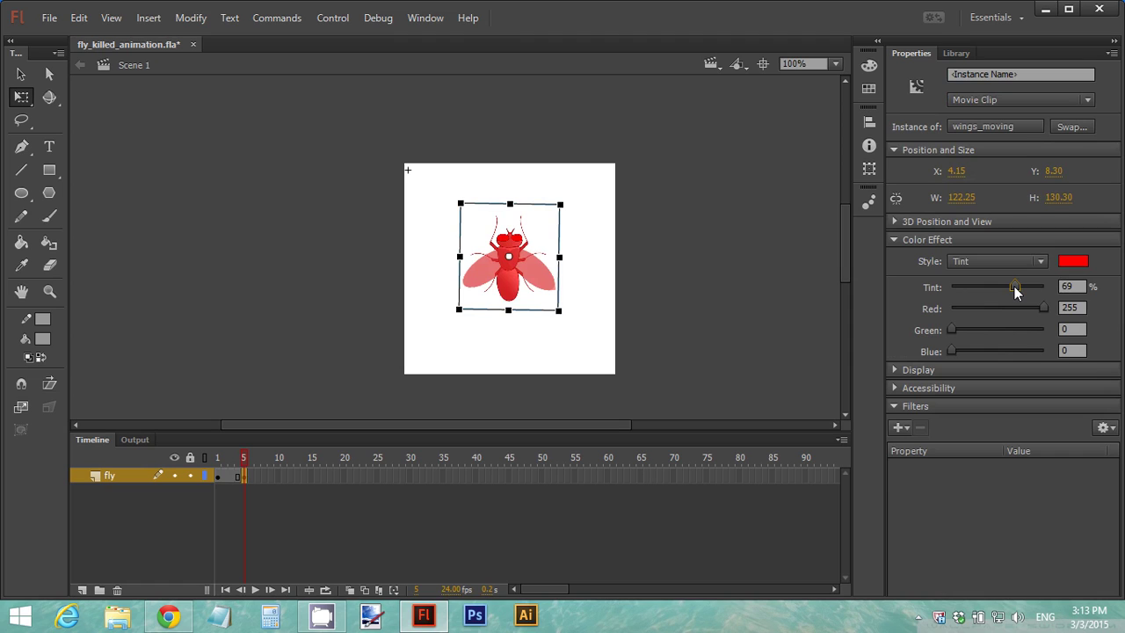
{"action": "left_click_drag", "start_coordinate": [1014, 287], "coordinate": [1006, 287]}
{"action": "left_click", "coordinate": [1072, 286]}
{"action": "type", "text": "50"}
{"action": "key", "text": "Return"}
Step: Insert a keyframe in frame 9 with the fly rotated clockwise to face the upper right and its red tint raised to 70%
{"action": "right_click", "coordinate": [270, 478]}
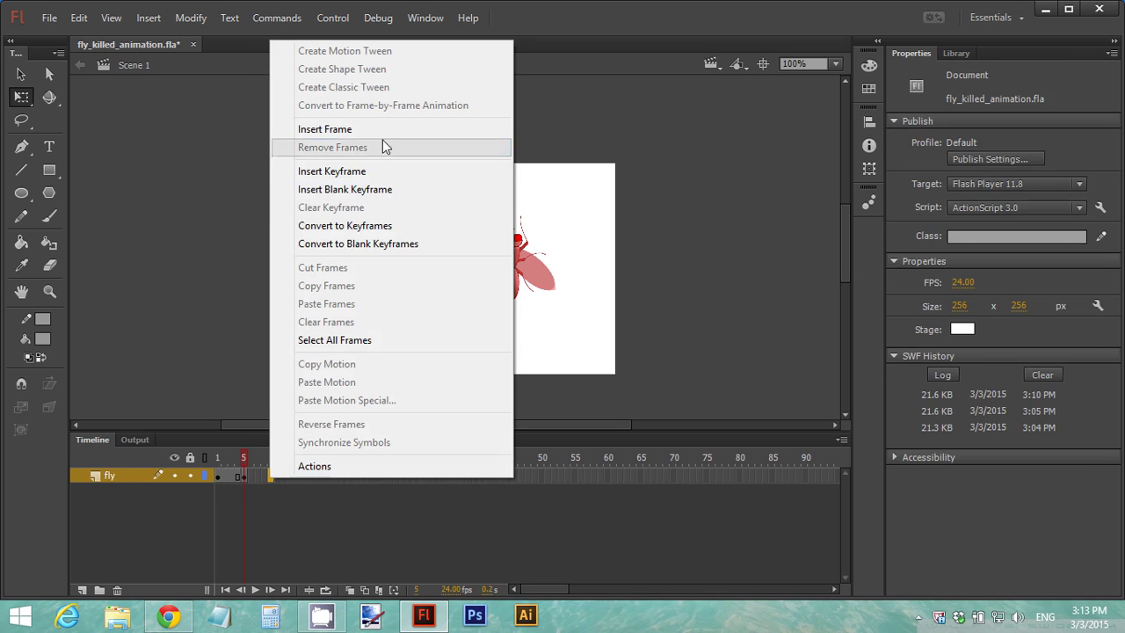
{"action": "left_click", "coordinate": [368, 170]}
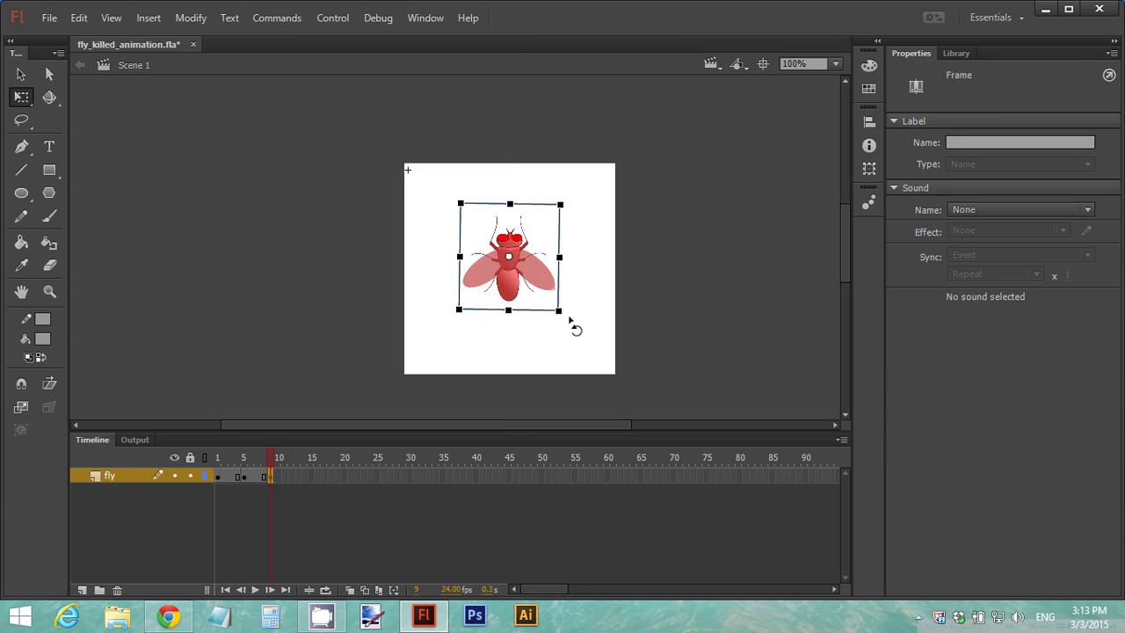
{"action": "left_click_drag", "start_coordinate": [571, 318], "coordinate": [500, 309]}
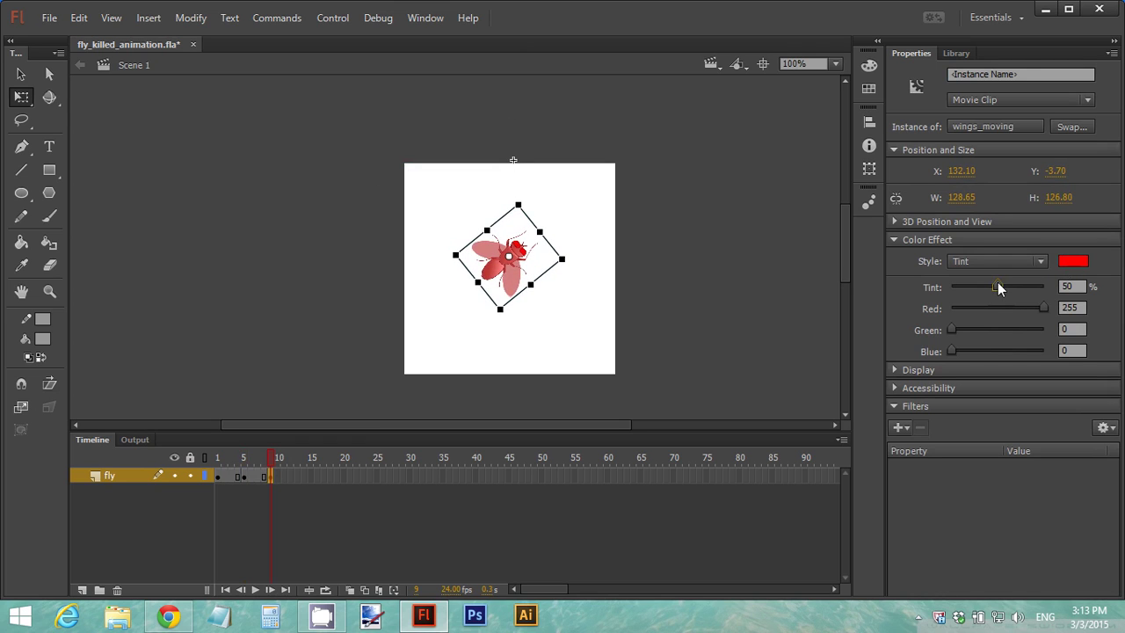
{"action": "left_click_drag", "start_coordinate": [997, 282], "coordinate": [1016, 284]}
Step: Insert a keyframe in frame 13 with the fly rotated to face the lower right, shrunk to about 62 by 62 px and tinted 86%
{"action": "left_click", "coordinate": [297, 476]}
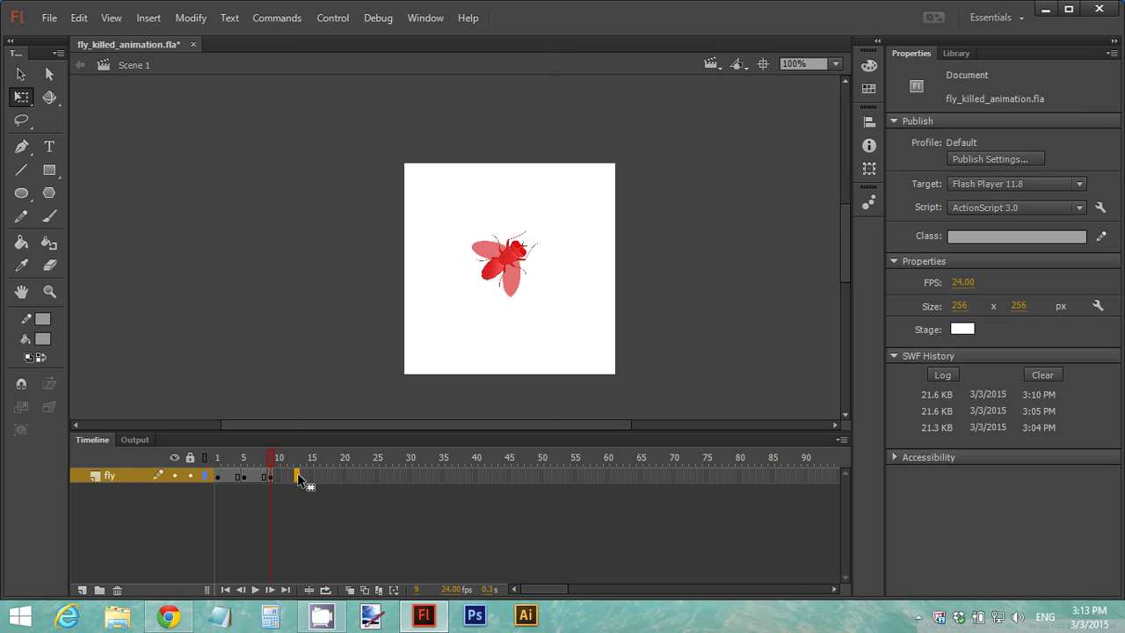
{"action": "right_click", "coordinate": [298, 474]}
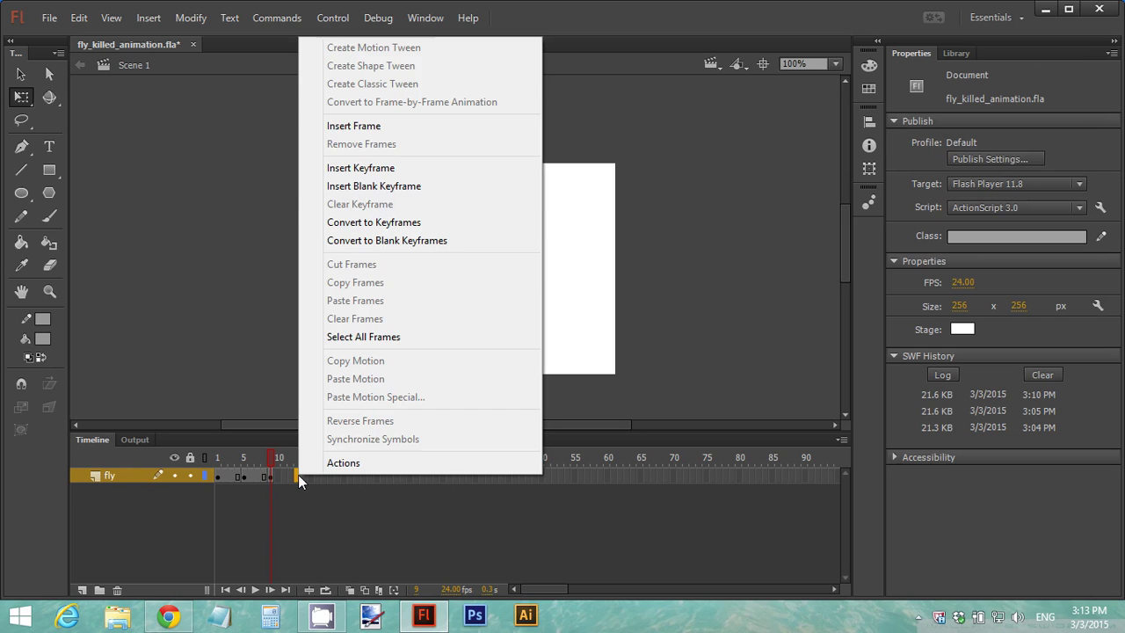
{"action": "left_click", "coordinate": [434, 170]}
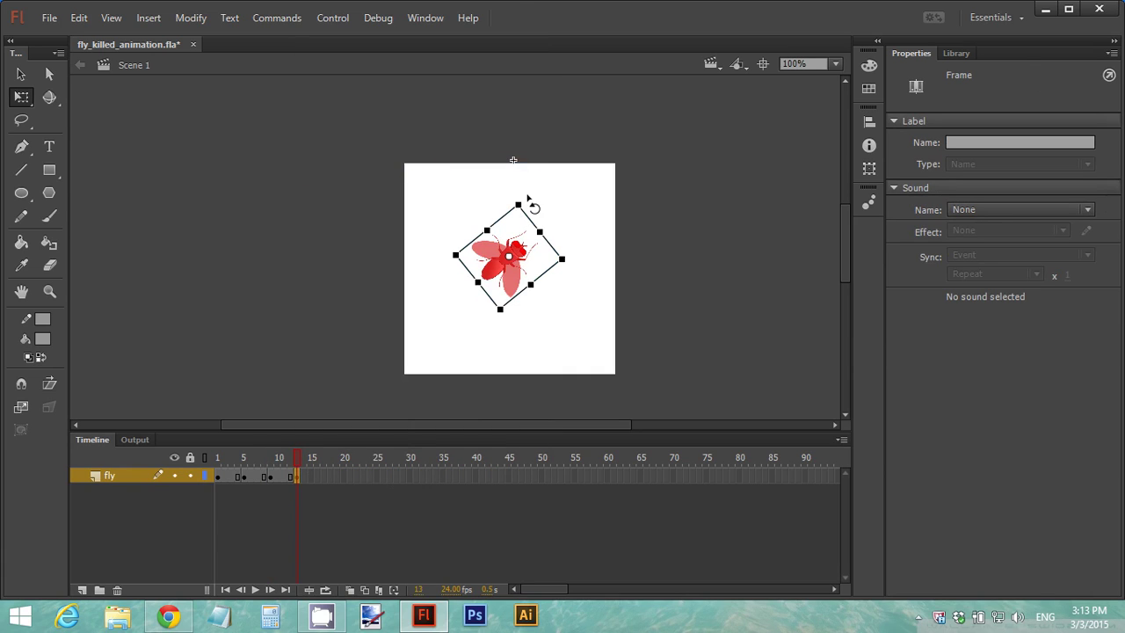
{"action": "left_click_drag", "start_coordinate": [523, 185], "coordinate": [520, 359]}
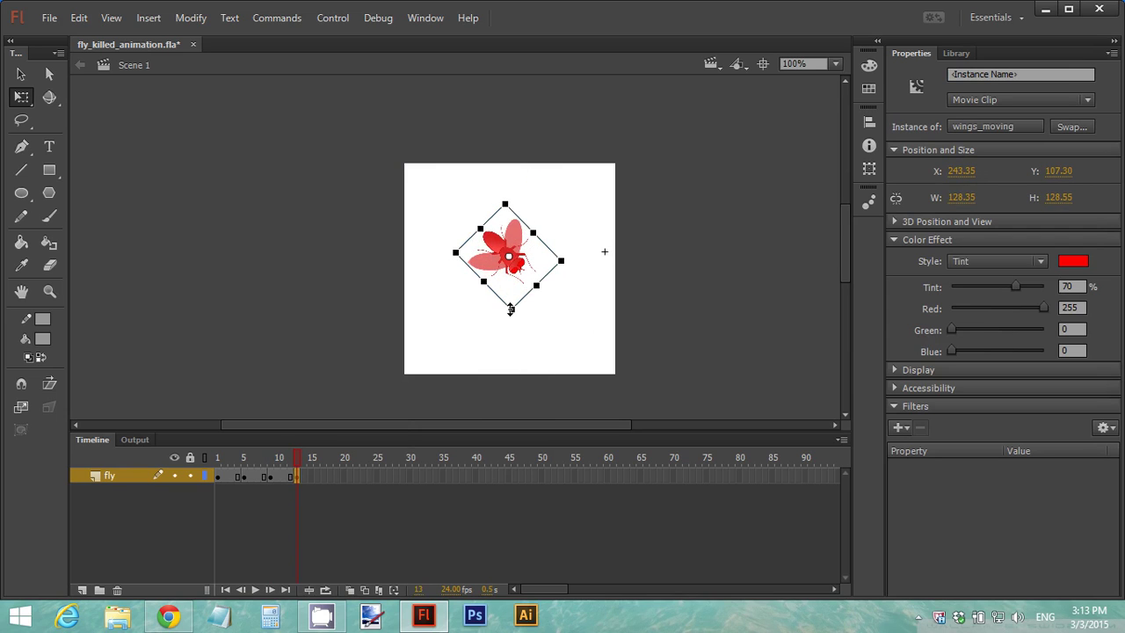
{"action": "left_click_drag", "start_coordinate": [511, 309], "coordinate": [509, 282]}
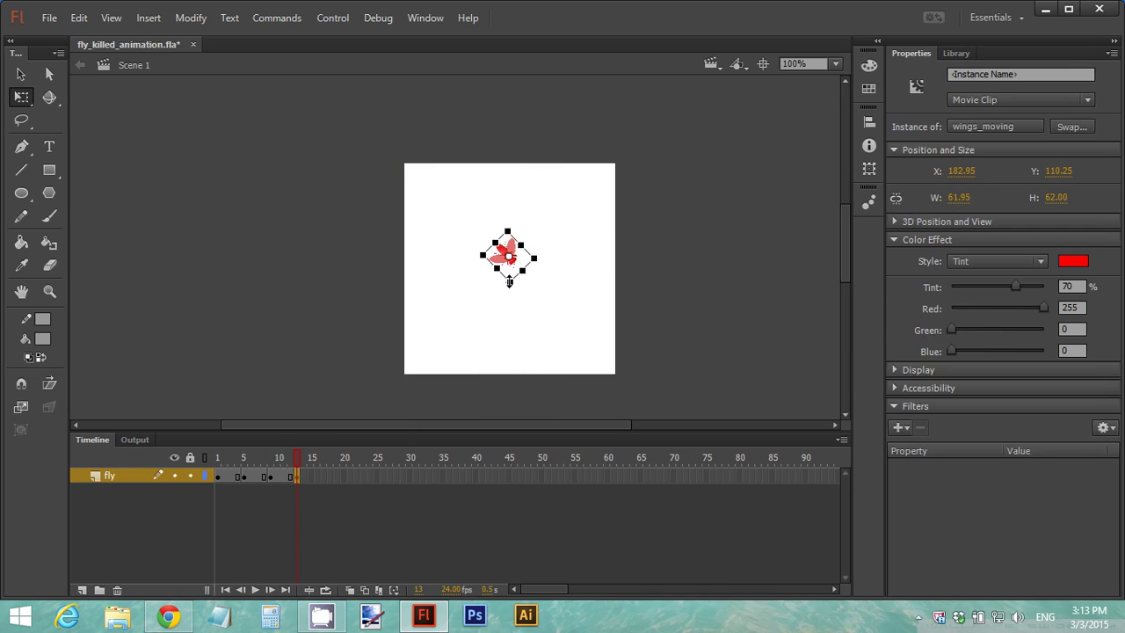
{"action": "left_click", "coordinate": [1027, 286]}
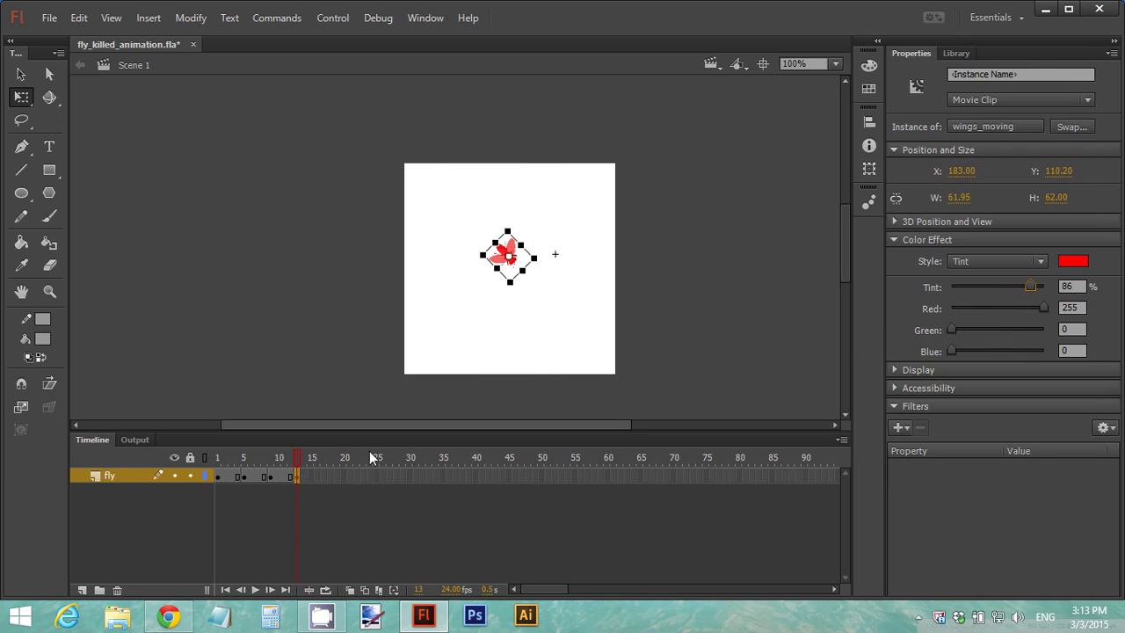
Step: Insert a keyframe in frame 17 with the fly rotated further clockwise, tinted 99% and shrunk to about 25 by 24 px
{"action": "left_click", "coordinate": [324, 476]}
{"action": "right_click", "coordinate": [322, 476]}
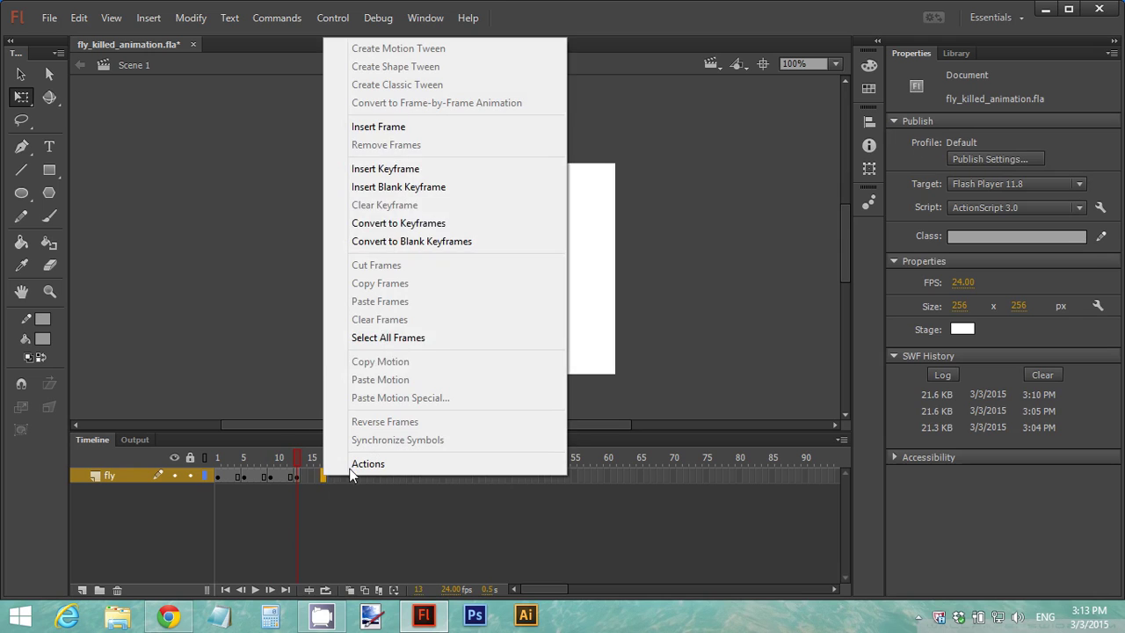
{"action": "left_click", "coordinate": [446, 172]}
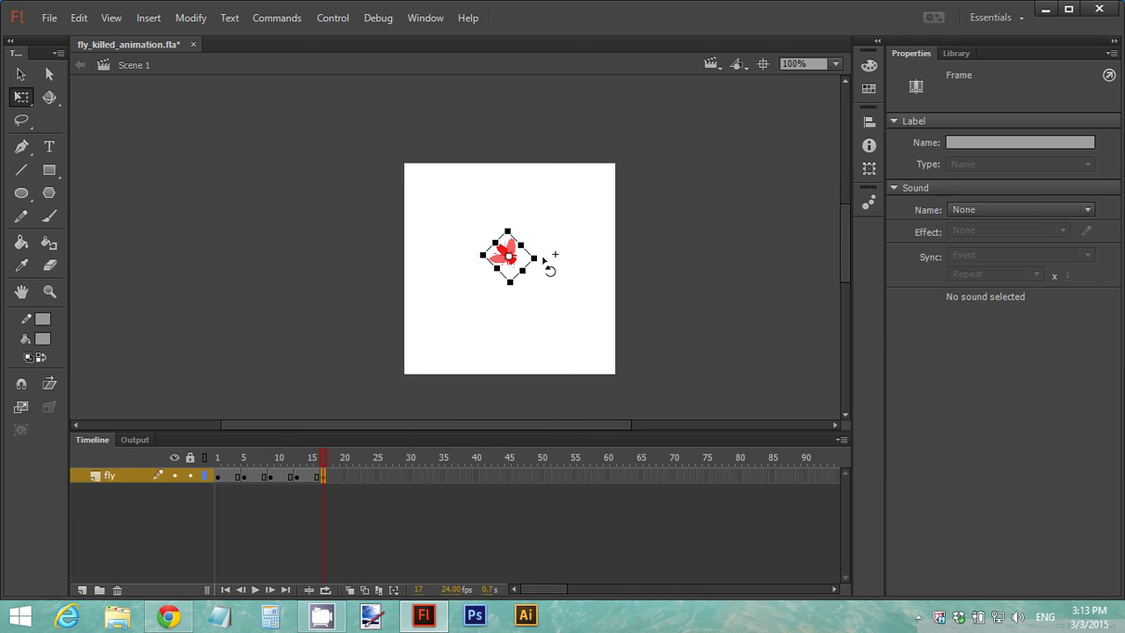
{"action": "left_click_drag", "start_coordinate": [547, 258], "coordinate": [497, 304]}
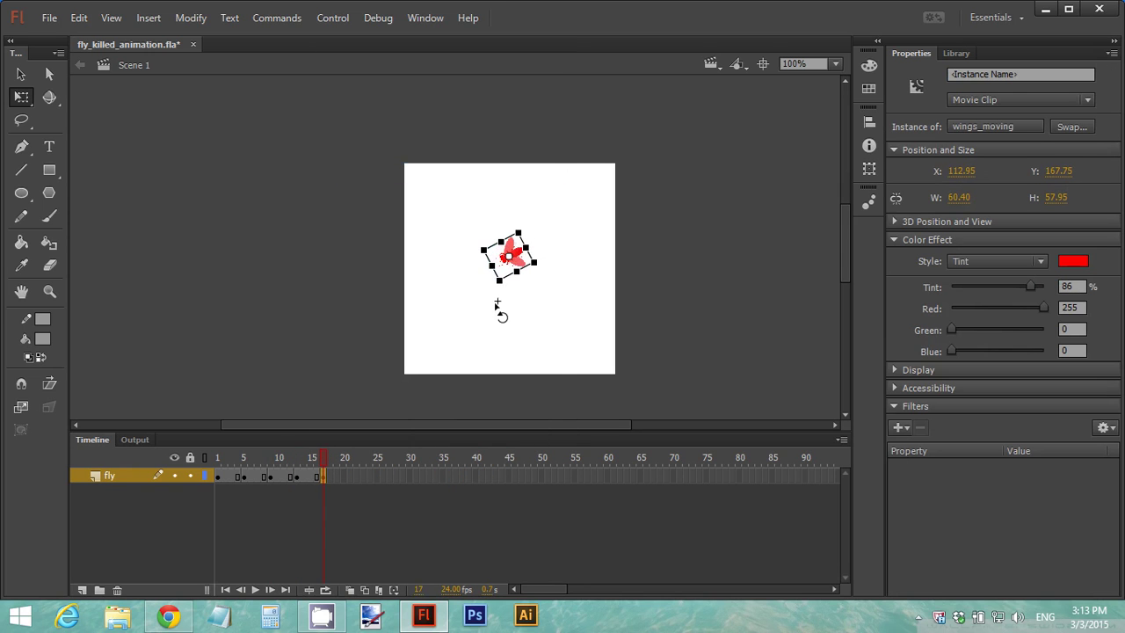
{"action": "left_click_drag", "start_coordinate": [1028, 286], "coordinate": [1039, 286]}
{"action": "left_click_drag", "start_coordinate": [498, 280], "coordinate": [506, 267]}
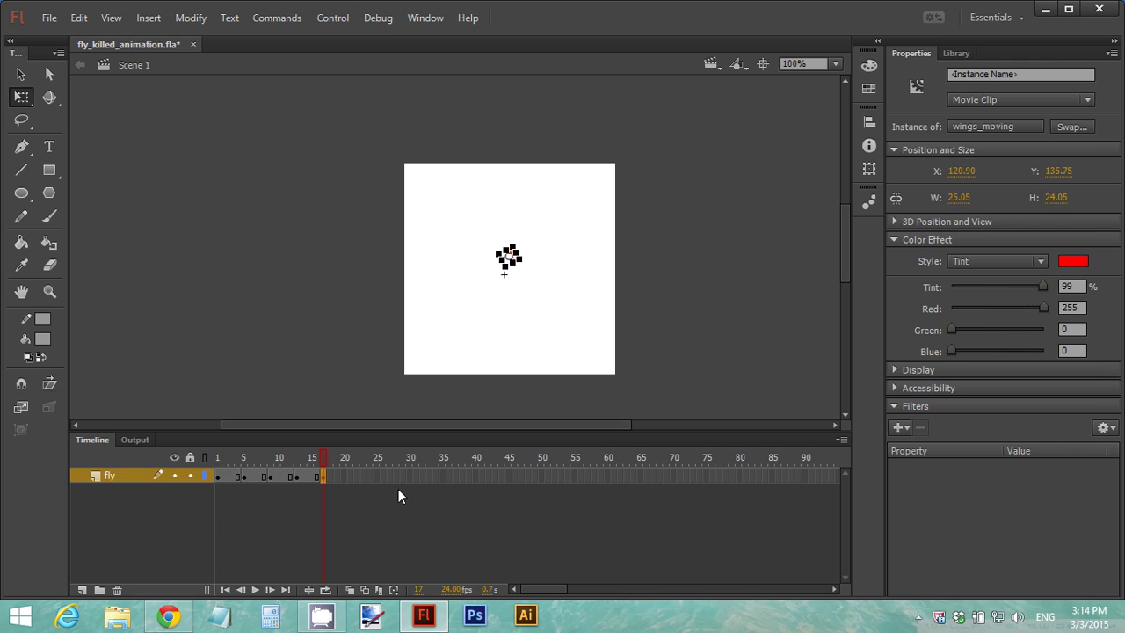
Step: Insert a keyframe holding the fly in frame 20 of the fly layer
{"action": "left_click", "coordinate": [356, 476]}
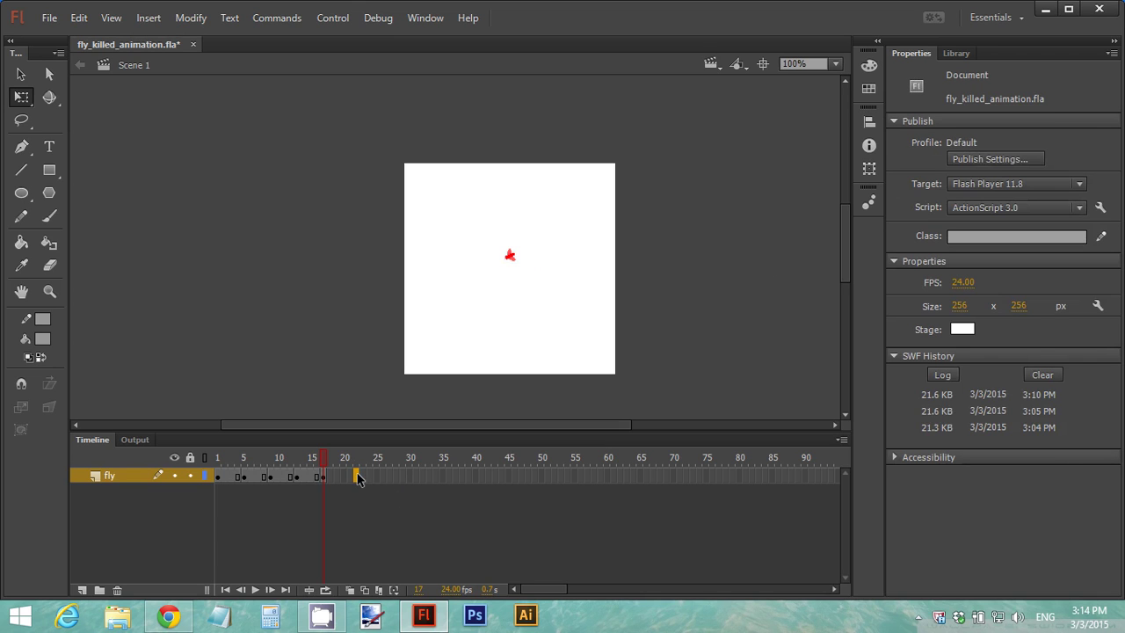
{"action": "left_click", "coordinate": [342, 474]}
{"action": "right_click", "coordinate": [341, 475]}
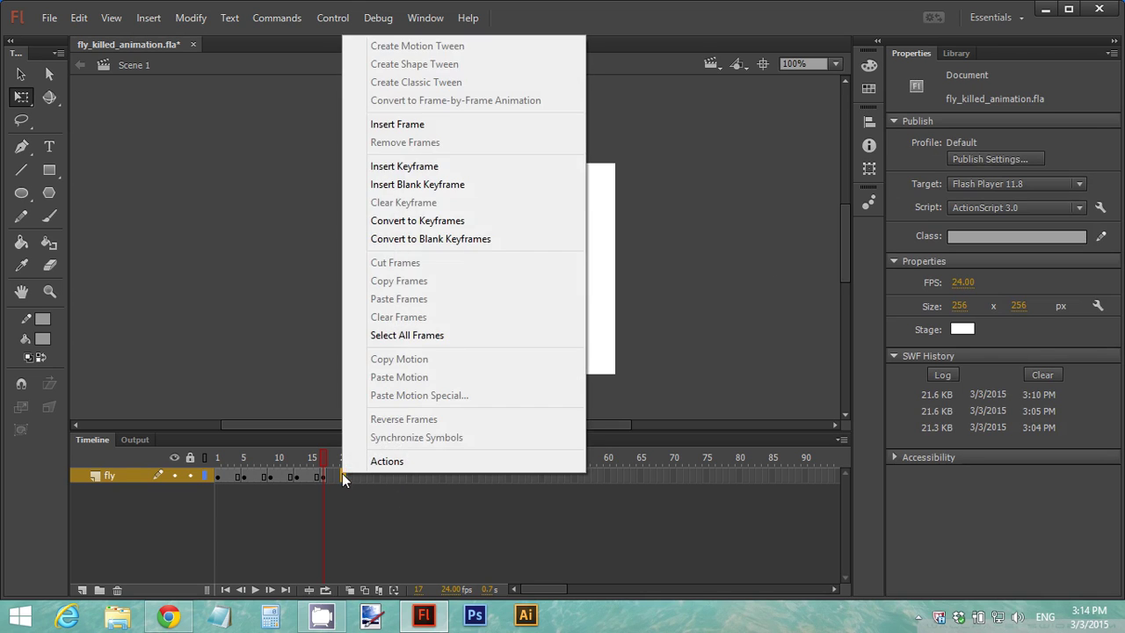
{"action": "left_click", "coordinate": [477, 186]}
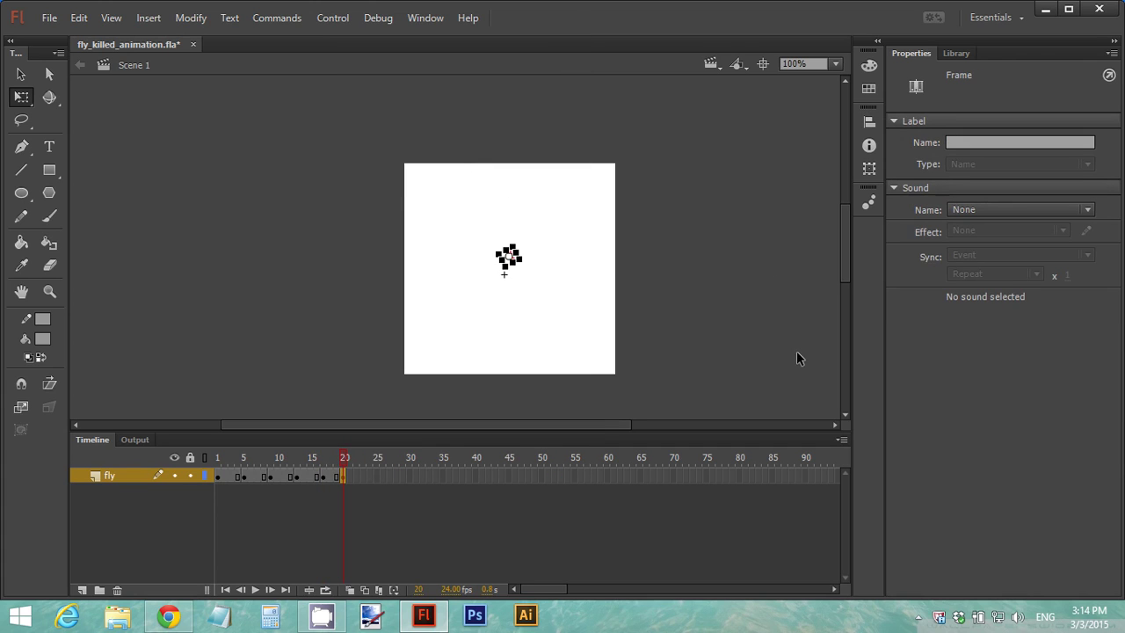
{"action": "left_click", "coordinate": [349, 476]}
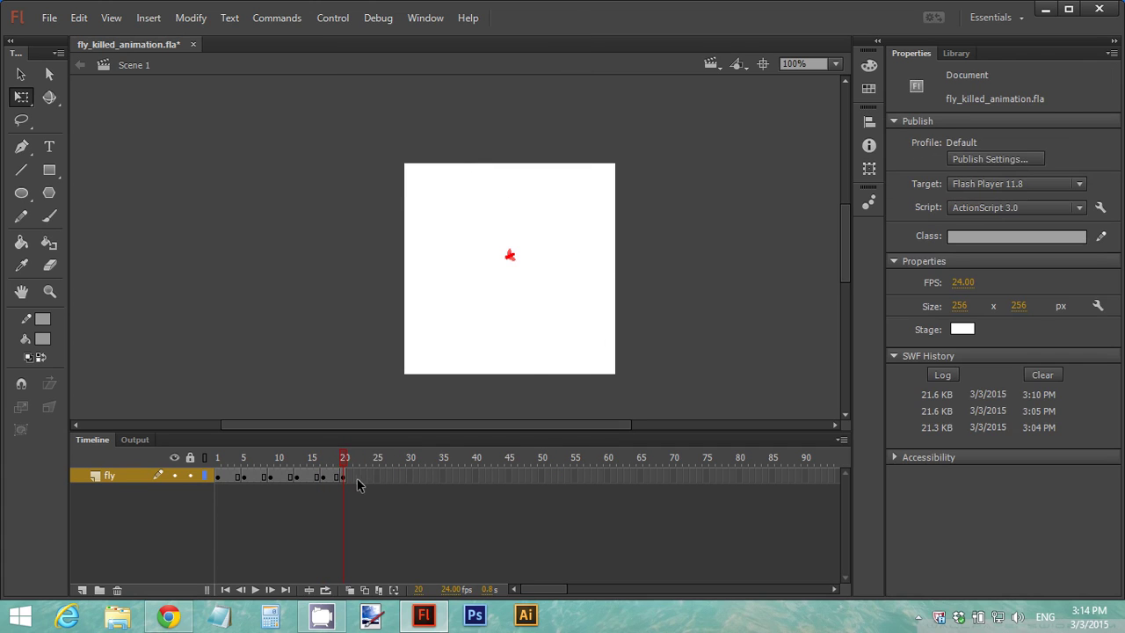
{"action": "left_click", "coordinate": [343, 476]}
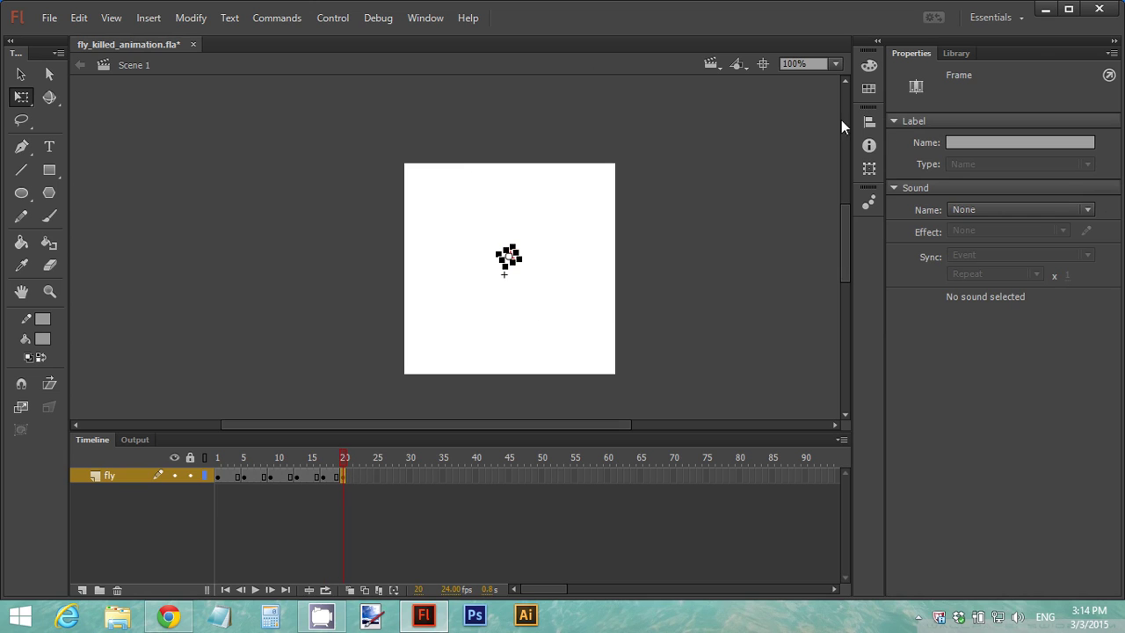
Step: Change the fly's colour effect in frame 20 from Tint to Brightness and set the brightness to 50%
{"action": "left_click", "coordinate": [804, 64]}
{"action": "type", "text": "700"}
{"action": "key", "text": "Return"}
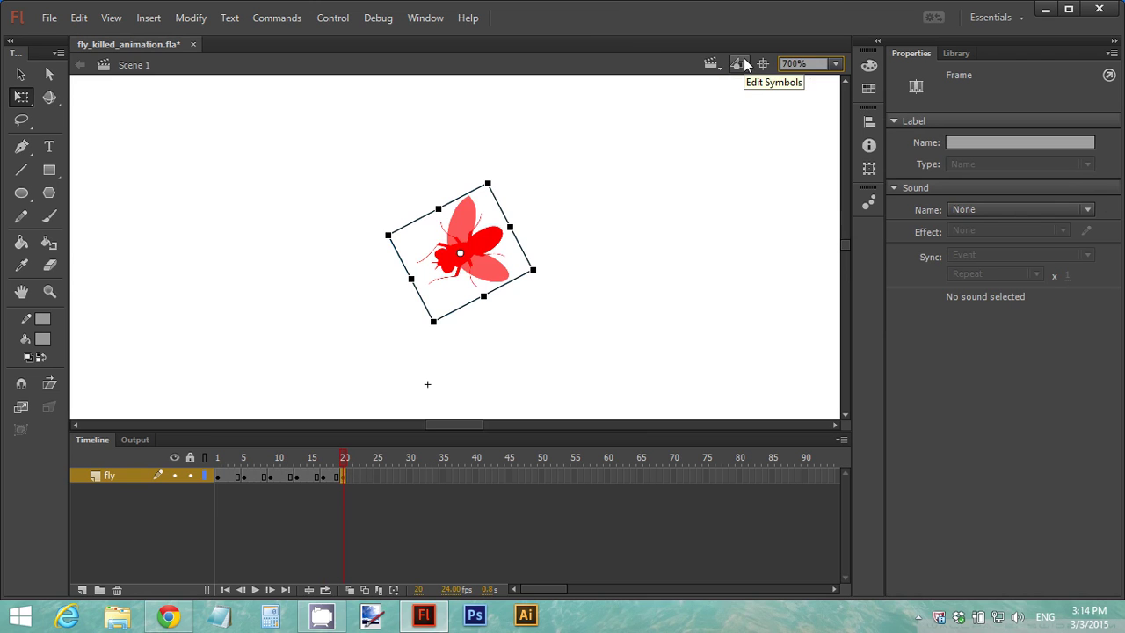
{"action": "left_click", "coordinate": [636, 308]}
{"action": "left_click", "coordinate": [481, 257]}
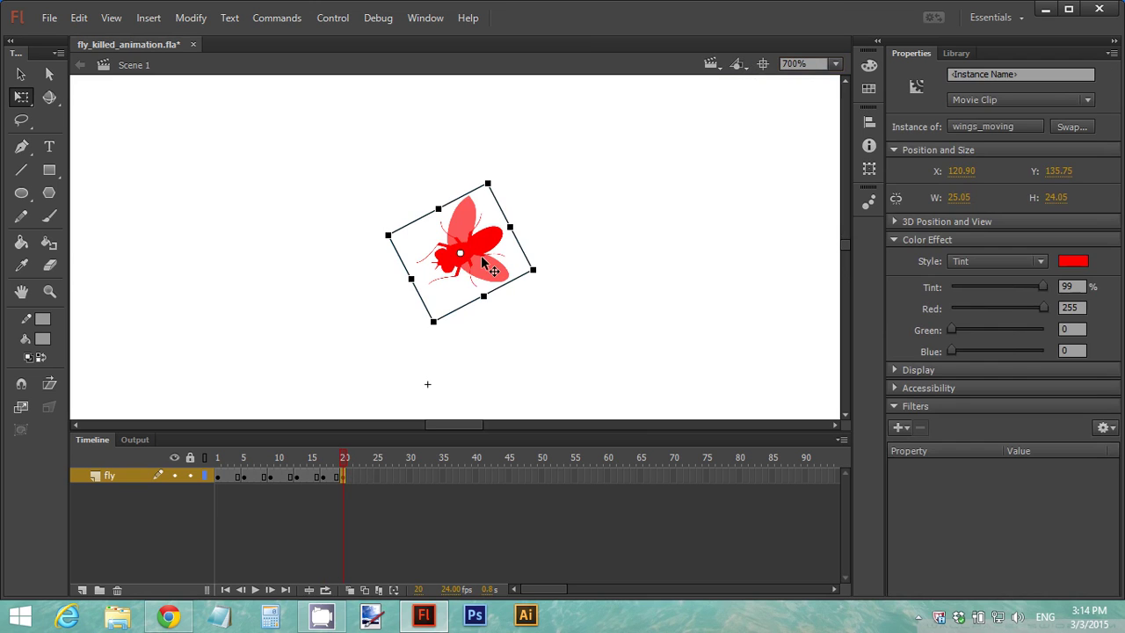
{"action": "left_click_drag", "start_coordinate": [1043, 289], "coordinate": [1051, 287]}
{"action": "left_click", "coordinate": [1038, 261]}
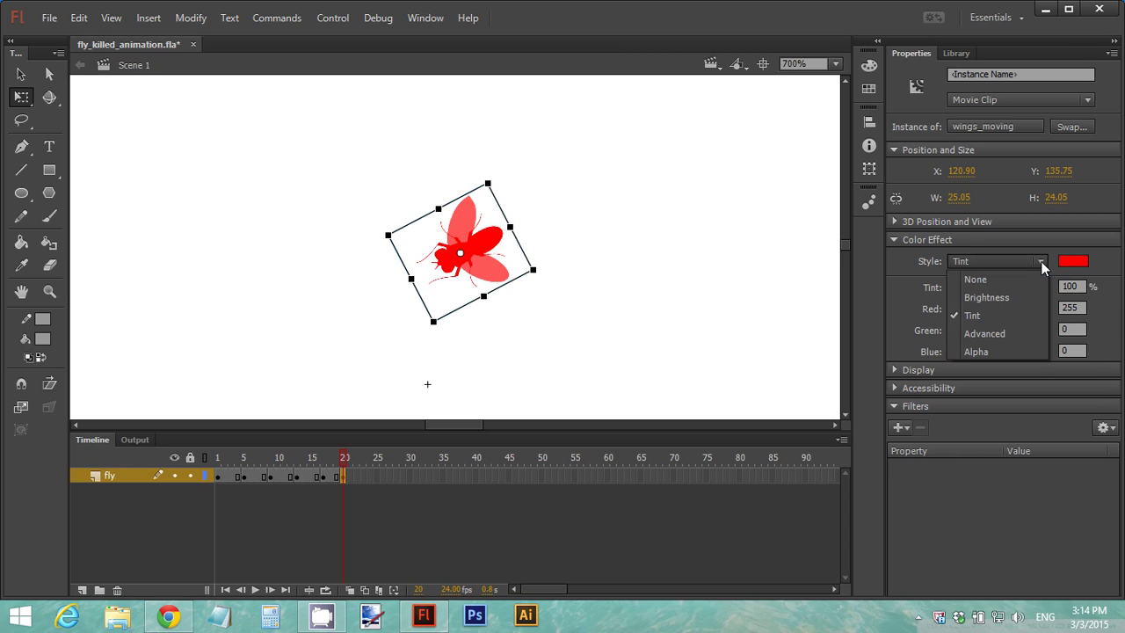
{"action": "left_click", "coordinate": [1003, 295]}
{"action": "left_click_drag", "start_coordinate": [987, 286], "coordinate": [1020, 288]}
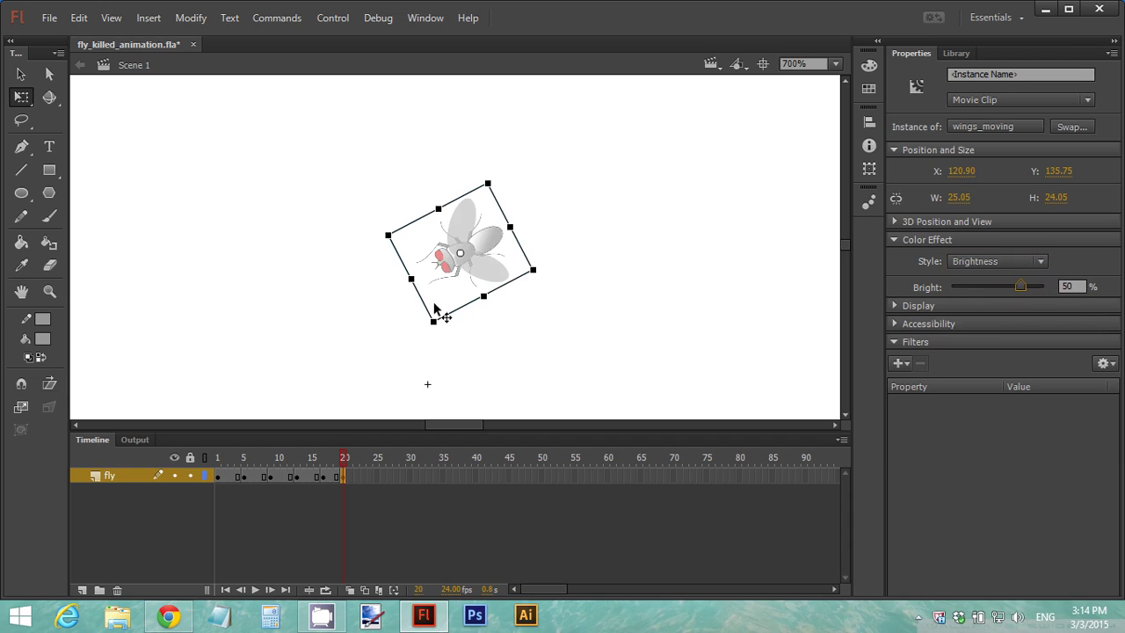
Step: Shrink the fly in frame 20 to about 2.5 by 2.35 px and raise its brightness to the maximum
{"action": "left_click_drag", "start_coordinate": [433, 320], "coordinate": [459, 261]}
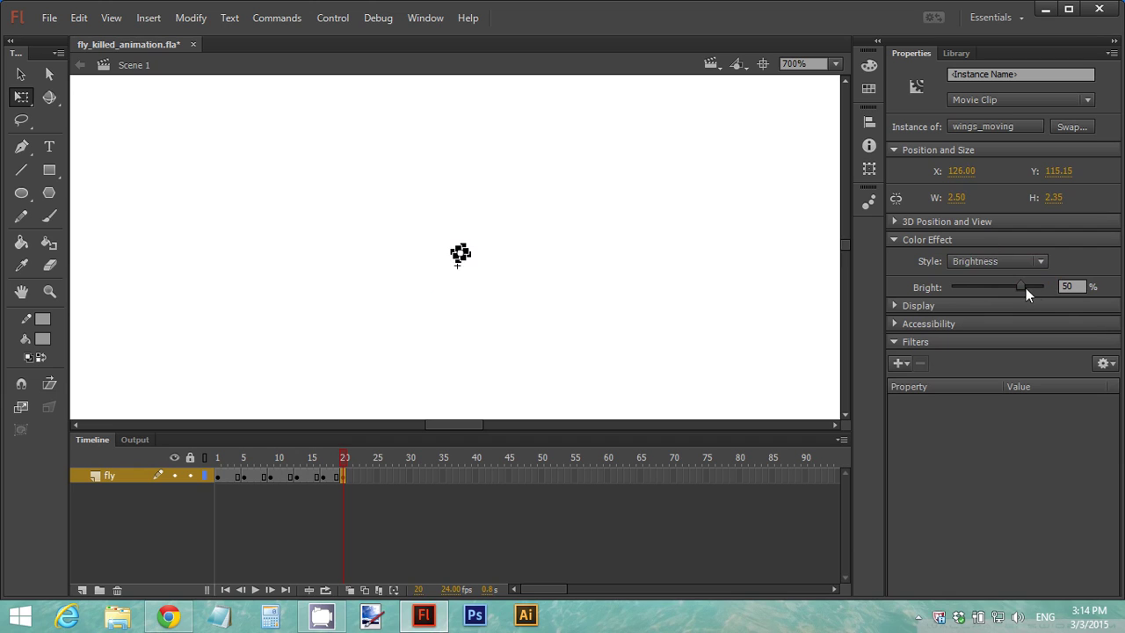
{"action": "left_click_drag", "start_coordinate": [1021, 287], "coordinate": [1052, 286]}
{"action": "left_click", "coordinate": [290, 505]}
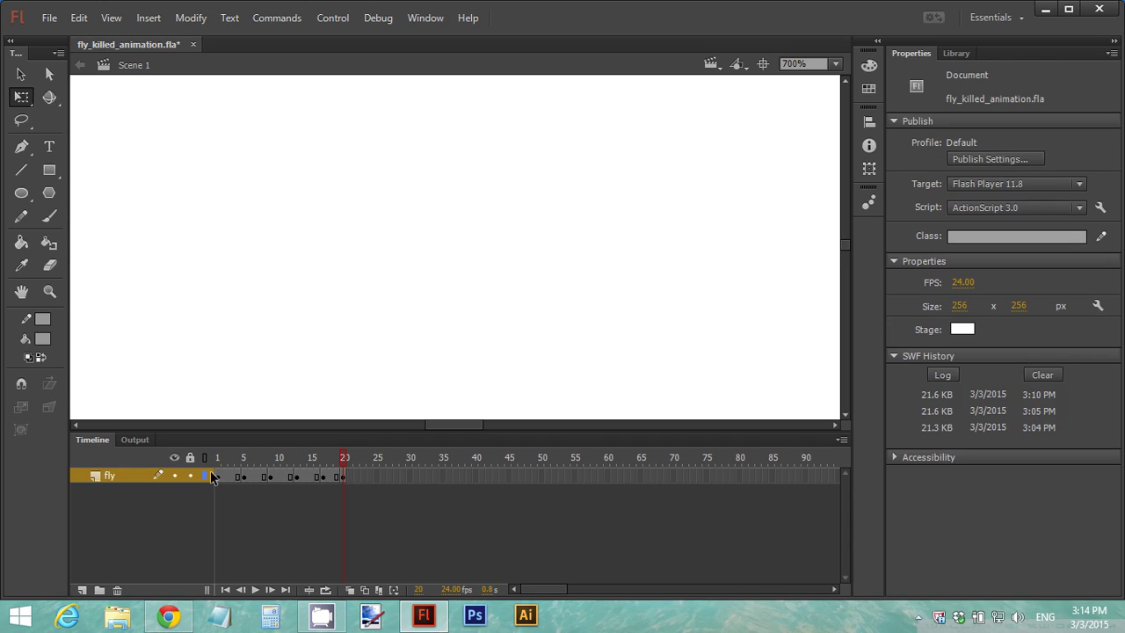
Step: Create classic tweens on the fly layer starting from the keyframes in frames 1 and 5
{"action": "left_click", "coordinate": [220, 476]}
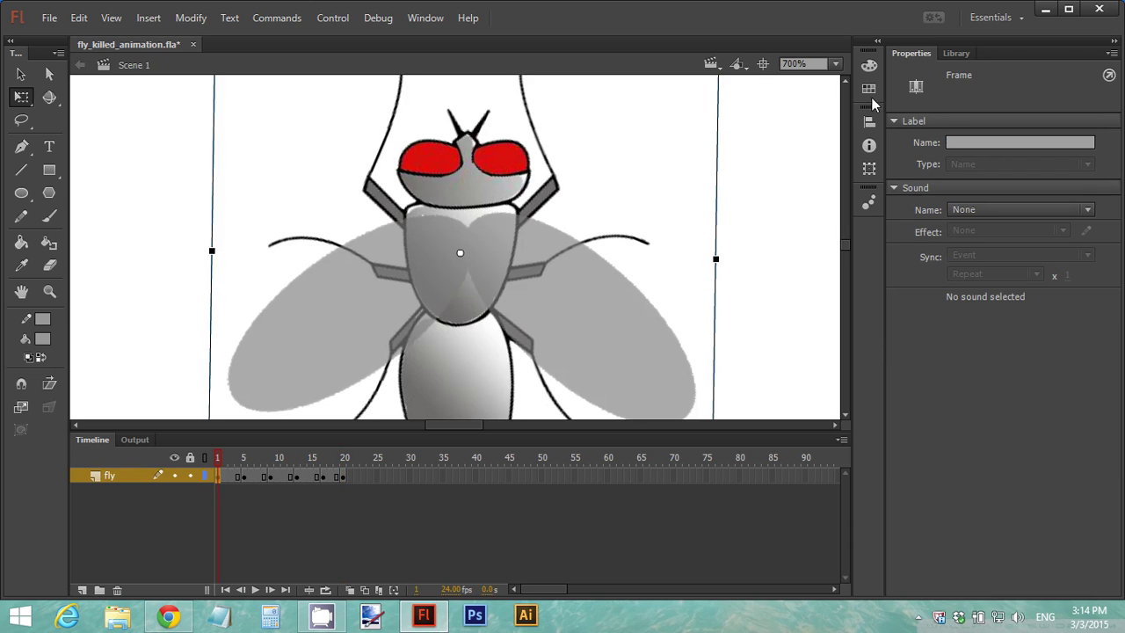
{"action": "left_click", "coordinate": [804, 64]}
{"action": "type", "text": "100"}
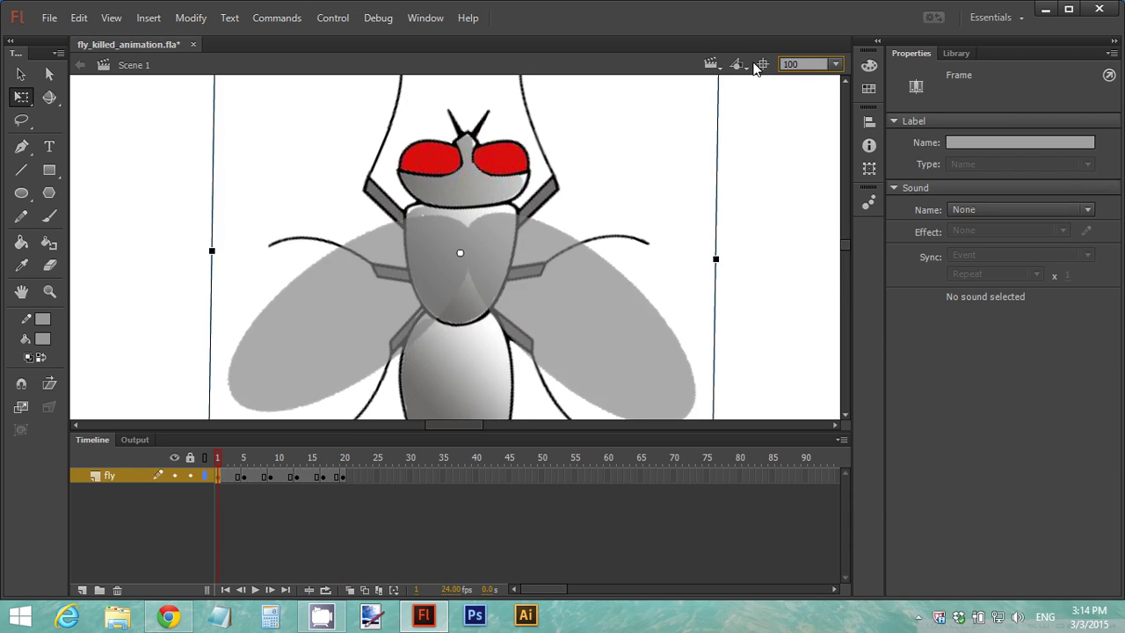
{"action": "key", "text": "Return"}
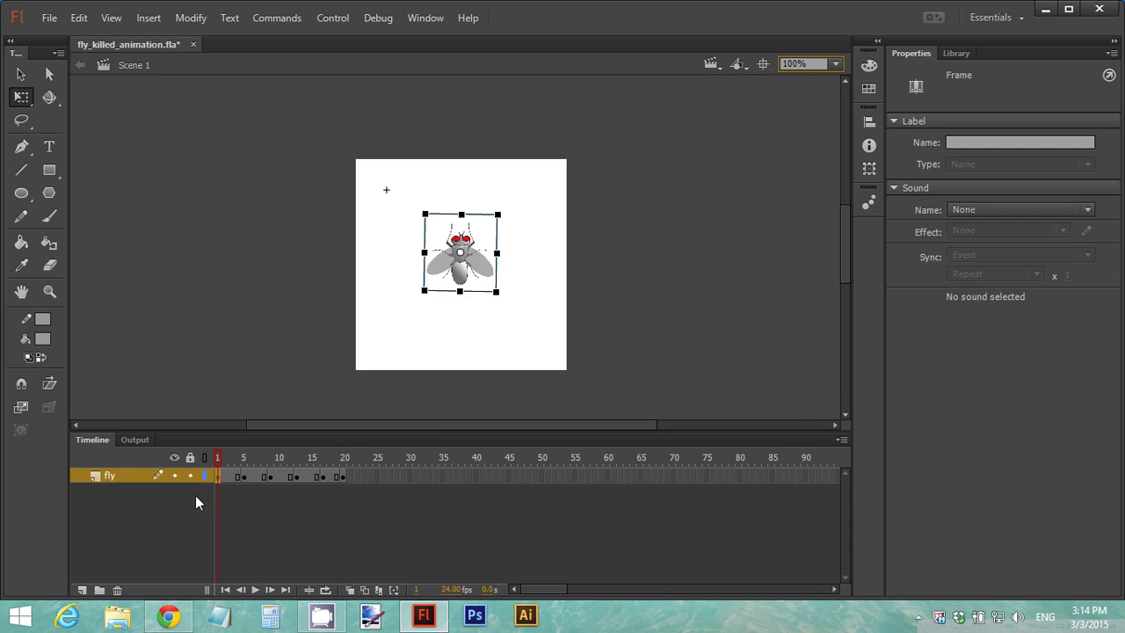
{"action": "right_click", "coordinate": [218, 477]}
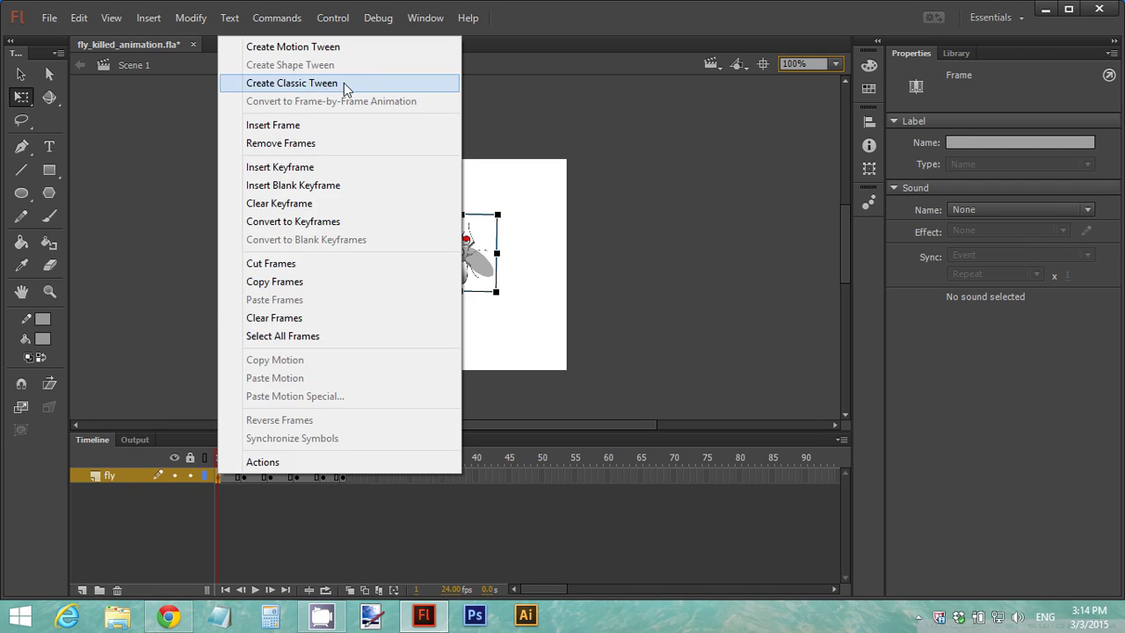
{"action": "left_click", "coordinate": [344, 83]}
{"action": "left_click", "coordinate": [246, 475]}
{"action": "right_click", "coordinate": [245, 475]}
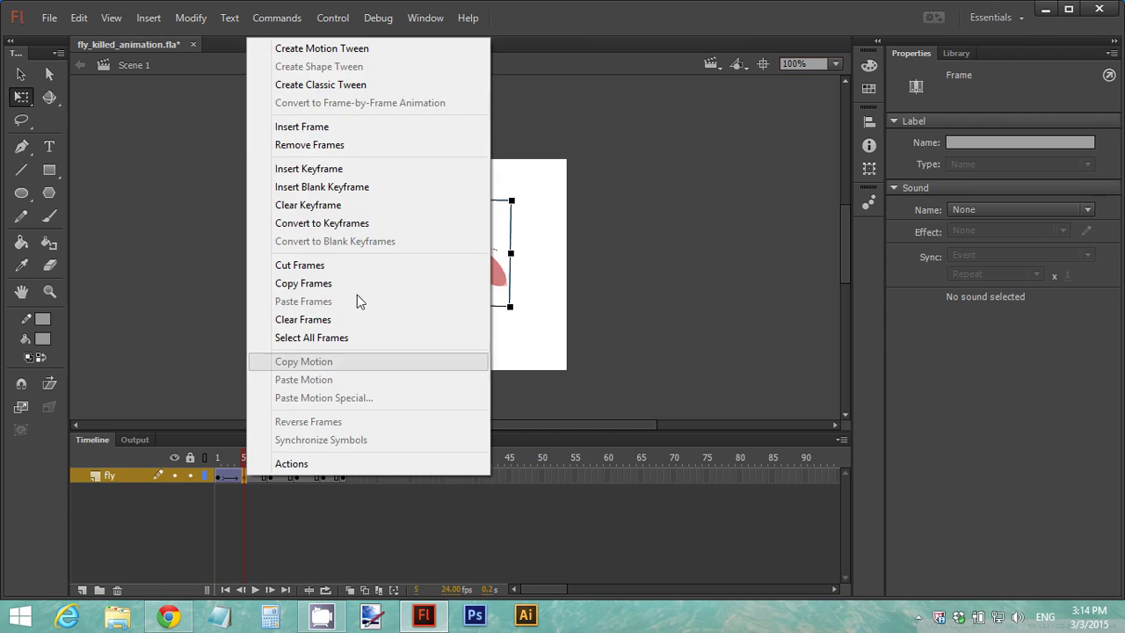
{"action": "left_click", "coordinate": [387, 84]}
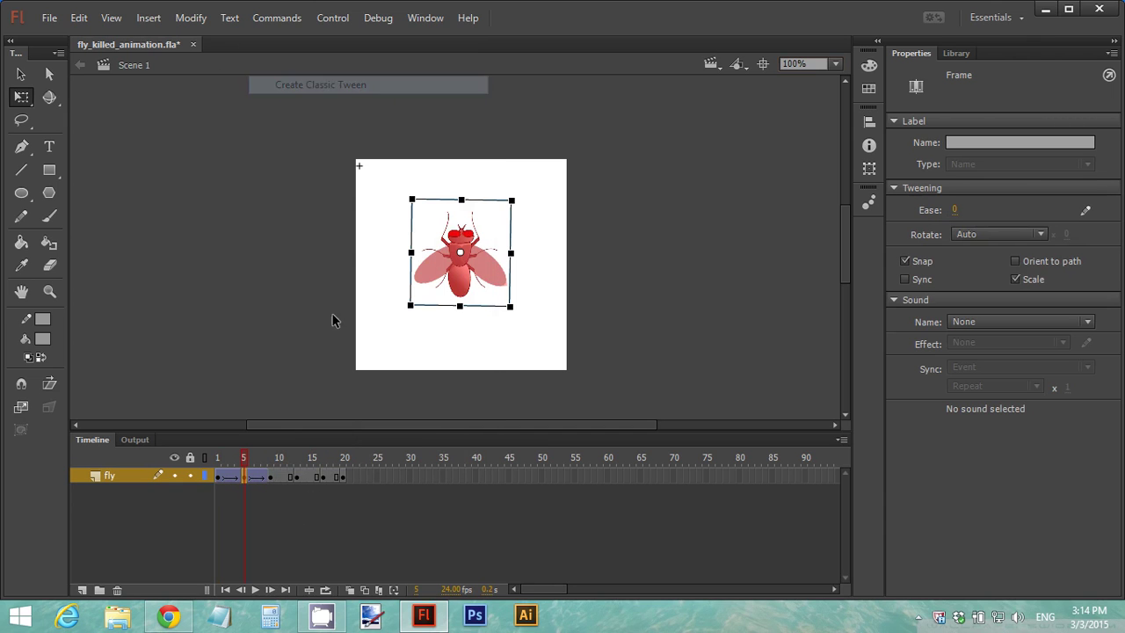
Step: Create classic tweens on the fly layer starting from the keyframes in frames 9 and 13
{"action": "left_click", "coordinate": [273, 475]}
{"action": "right_click", "coordinate": [273, 476]}
{"action": "left_click", "coordinate": [397, 82]}
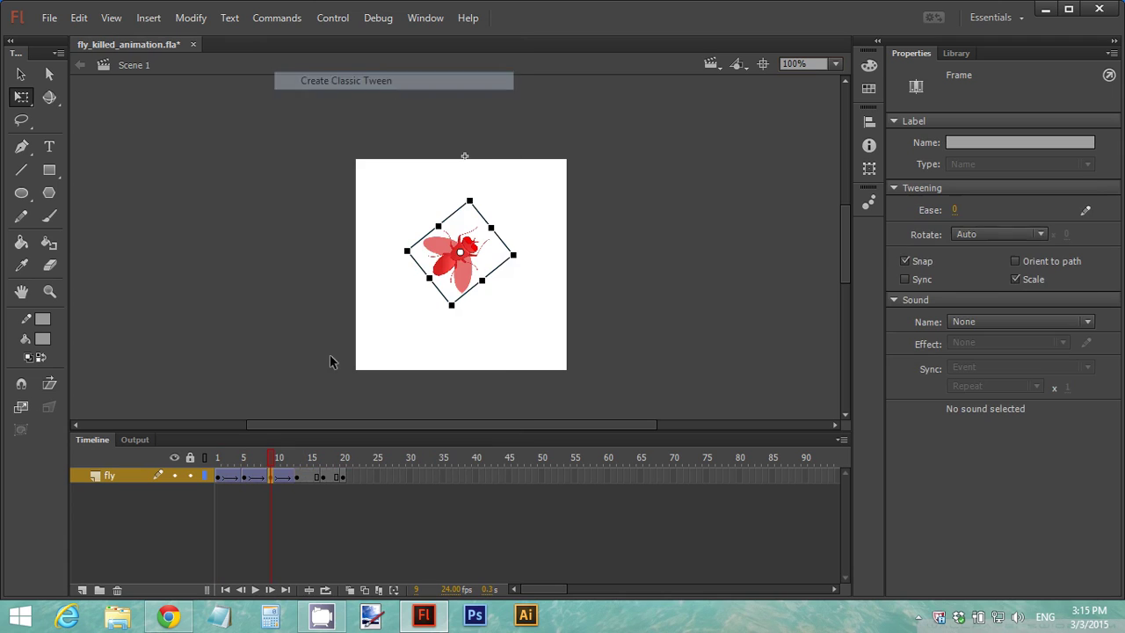
{"action": "left_click", "coordinate": [299, 476]}
{"action": "right_click", "coordinate": [299, 475]}
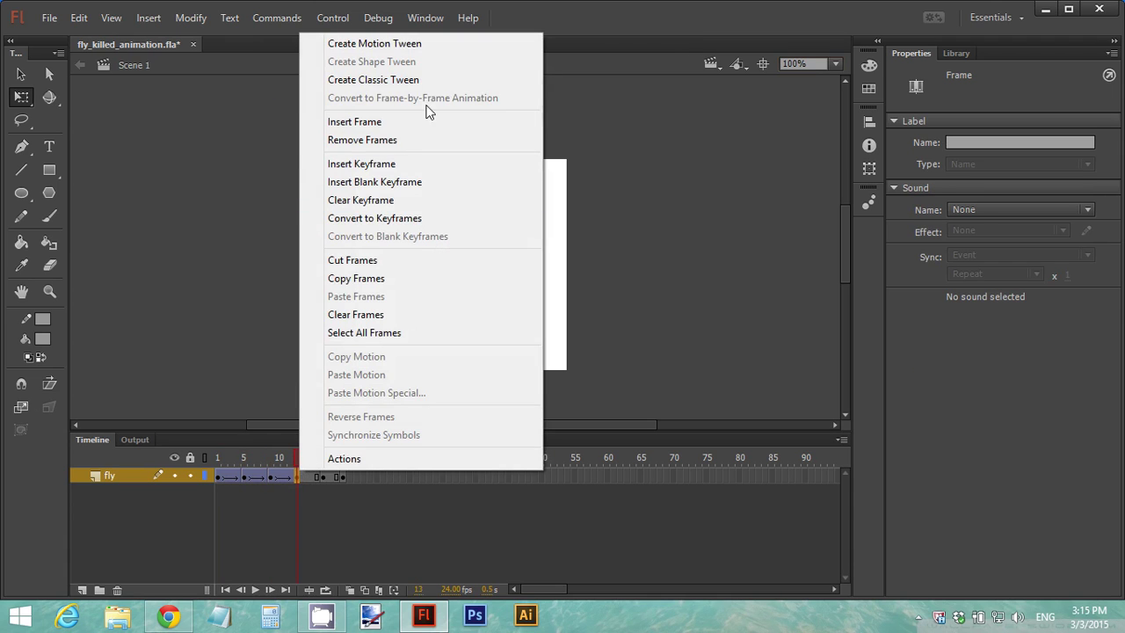
{"action": "left_click", "coordinate": [431, 80]}
Step: Create a classic tween on the fly layer starting from the keyframe in frame 17
{"action": "left_click", "coordinate": [324, 476]}
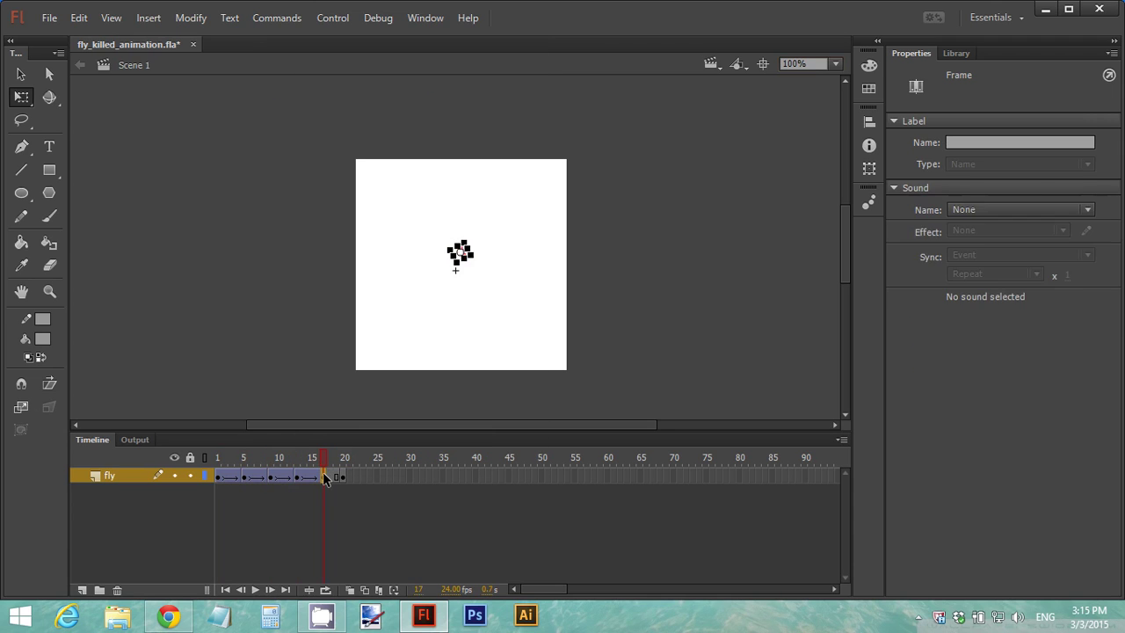
{"action": "right_click", "coordinate": [325, 475]}
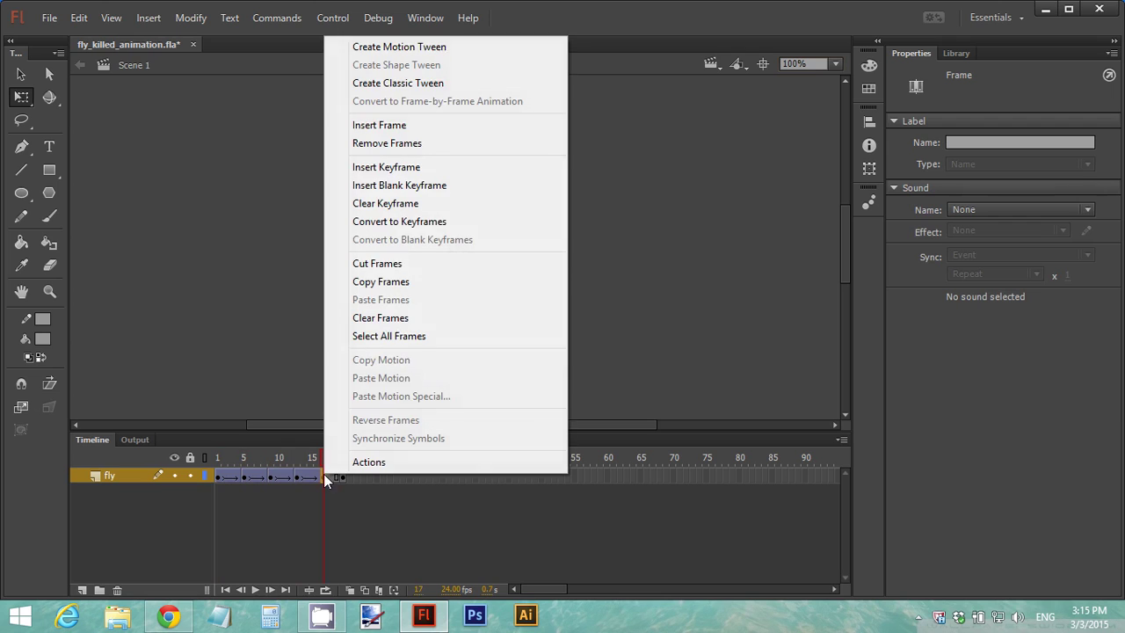
{"action": "left_click", "coordinate": [467, 83]}
Step: Return to frame 1 and test the movie to preview the killed-fly animation, closing the preview when done
{"action": "left_click", "coordinate": [219, 475]}
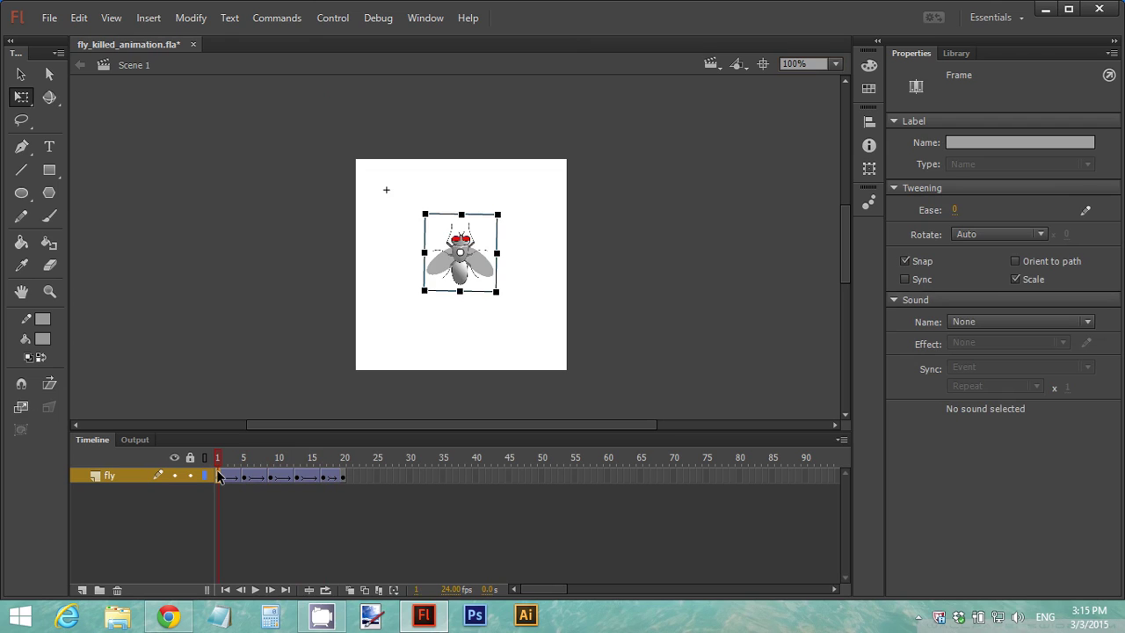
{"action": "left_click", "coordinate": [341, 19]}
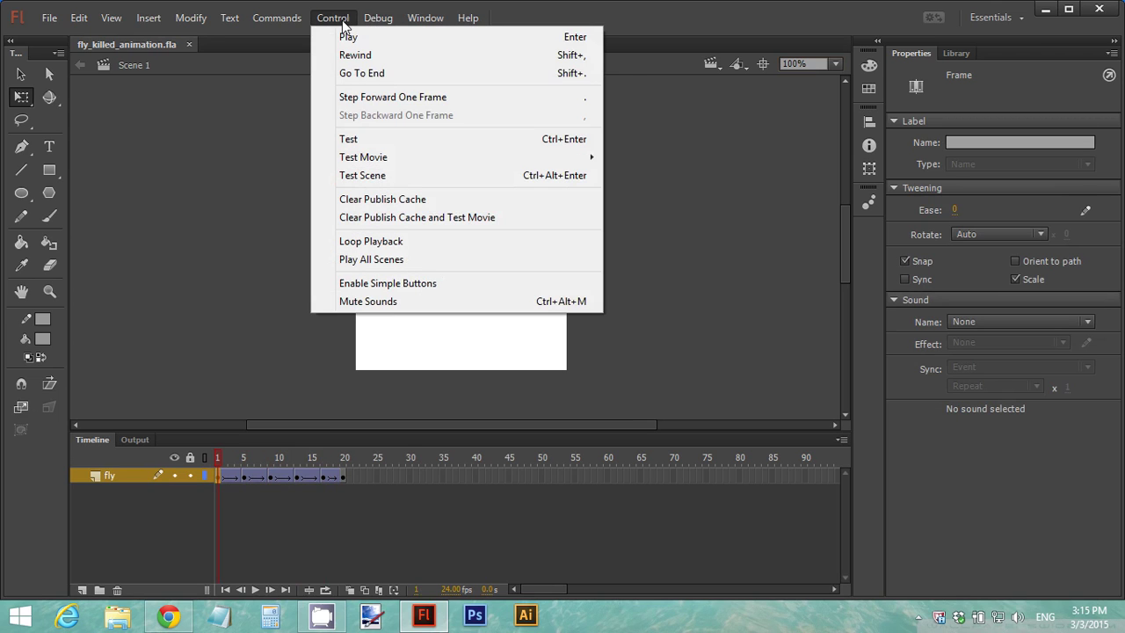
{"action": "left_click", "coordinate": [396, 138]}
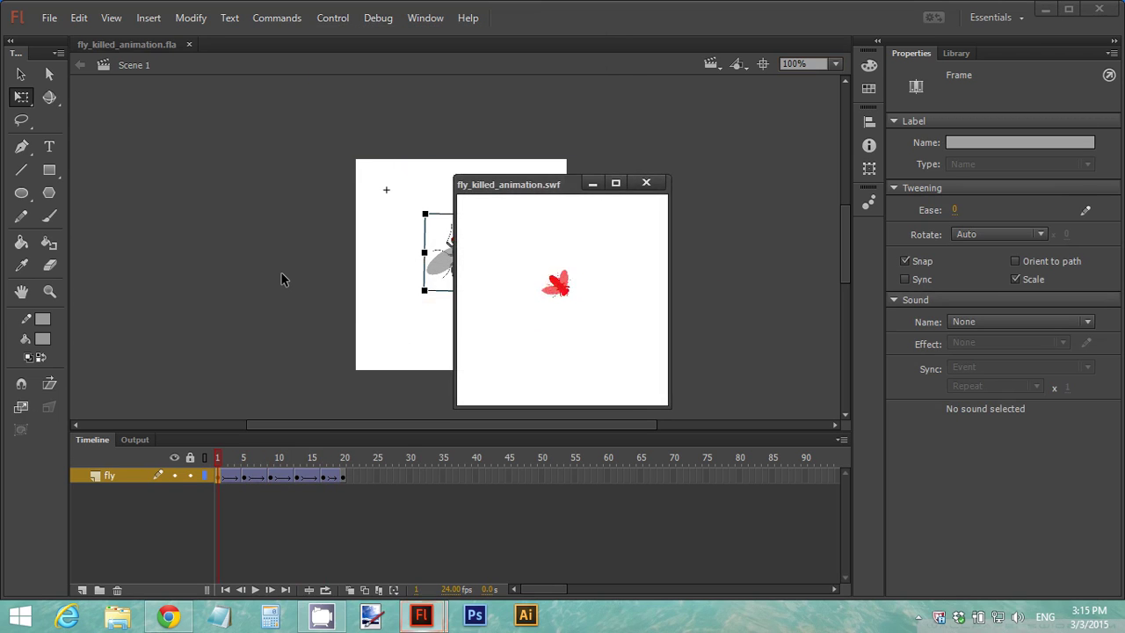
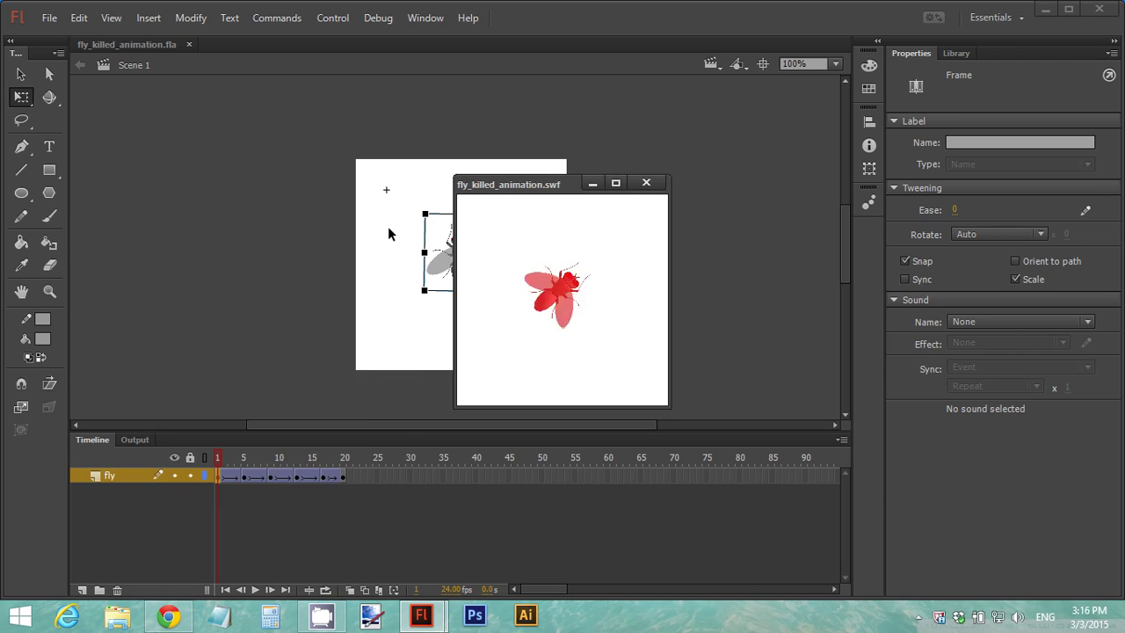
{"action": "left_click", "coordinate": [646, 184]}
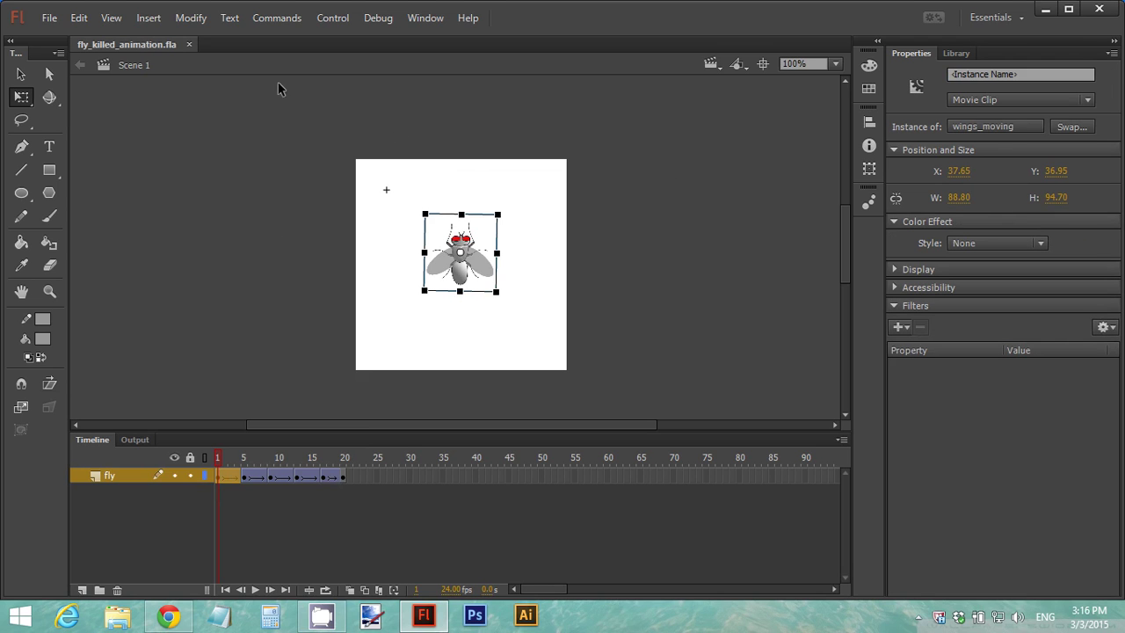
Step: In the publish settings, set the Flash output file to fly_killed_animation.swf in the Fly Game Assets folder
{"action": "left_click", "coordinate": [49, 18]}
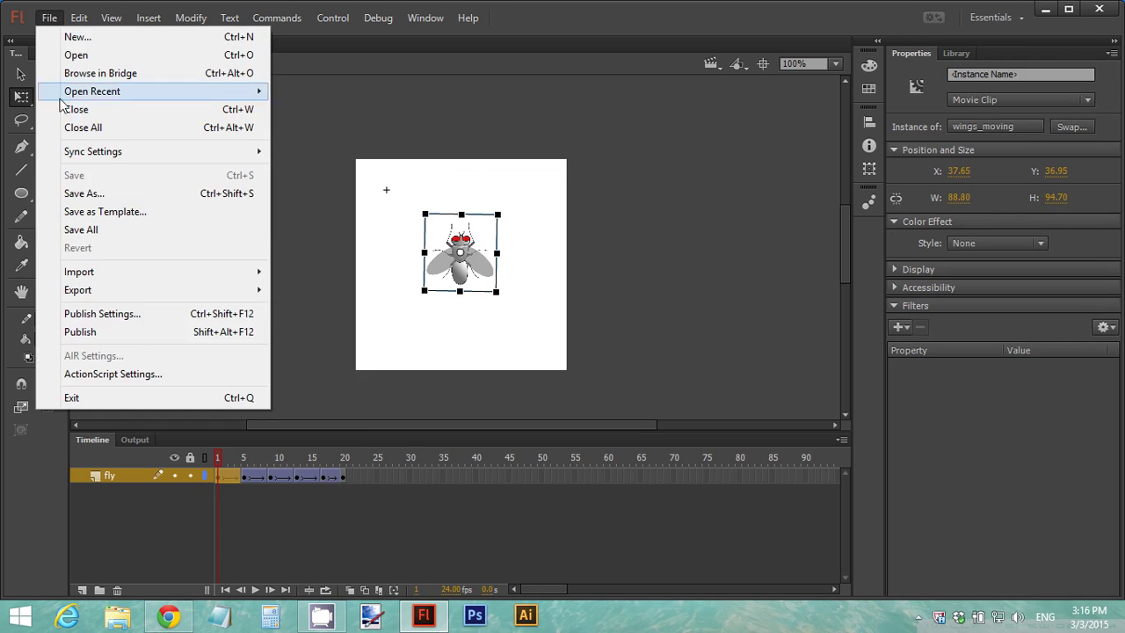
{"action": "left_click", "coordinate": [133, 313]}
{"action": "left_click", "coordinate": [748, 112]}
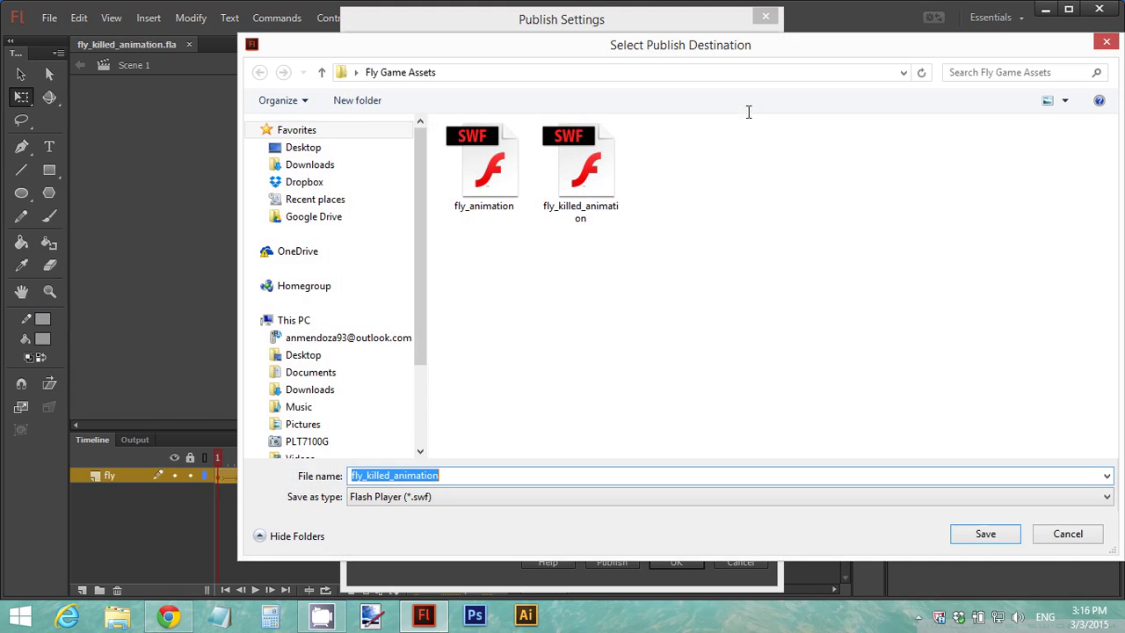
{"action": "left_click", "coordinate": [1002, 538]}
{"action": "left_click", "coordinate": [760, 329]}
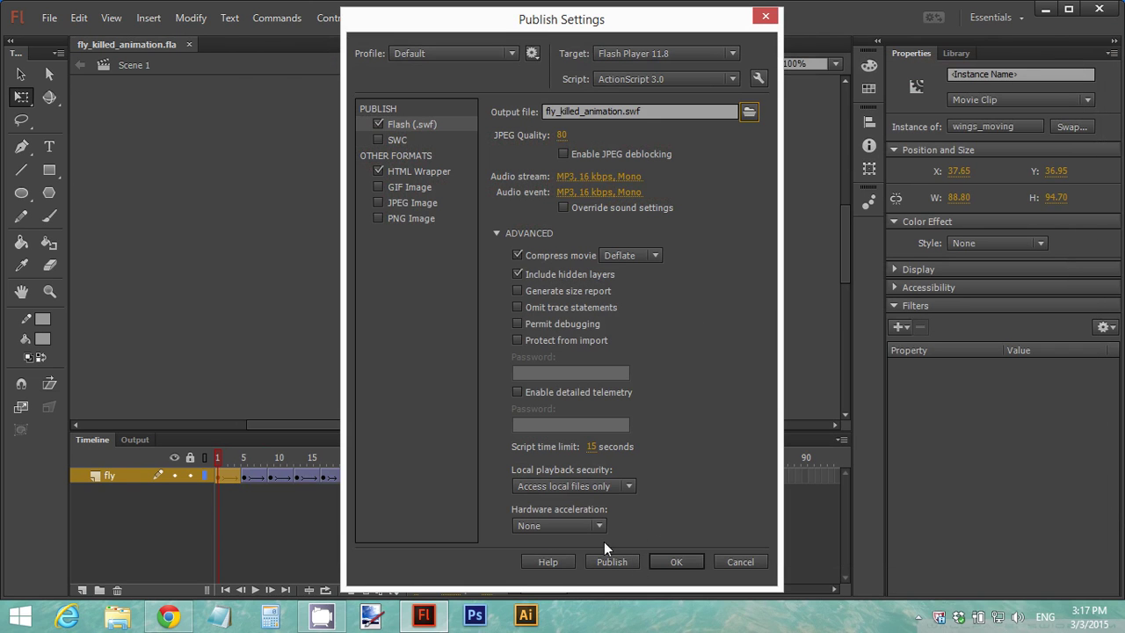
Step: Publish the animation with the current publish settings and save the fly_killed_animation.fla document
{"action": "left_click", "coordinate": [612, 560]}
{"action": "left_click", "coordinate": [673, 561]}
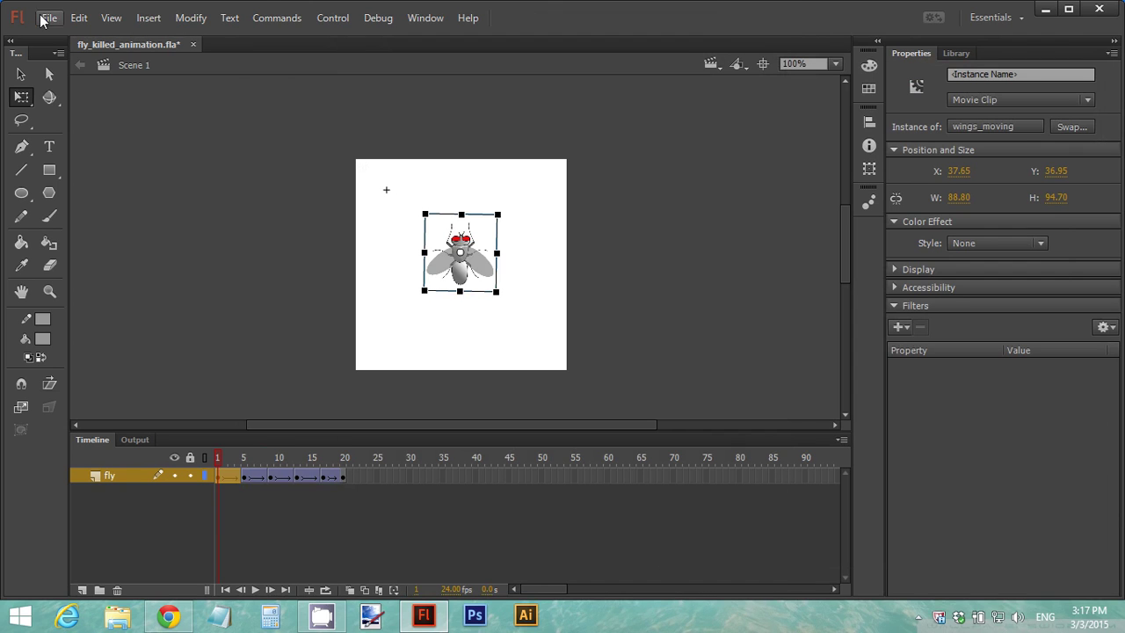
{"action": "left_click", "coordinate": [49, 18]}
{"action": "left_click", "coordinate": [123, 176]}
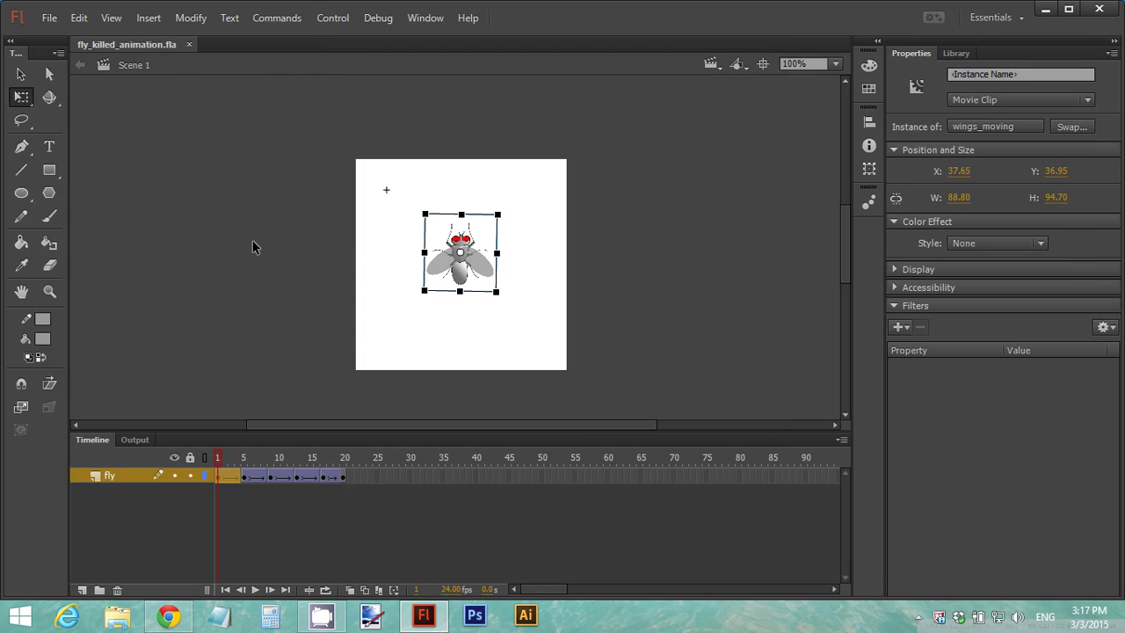